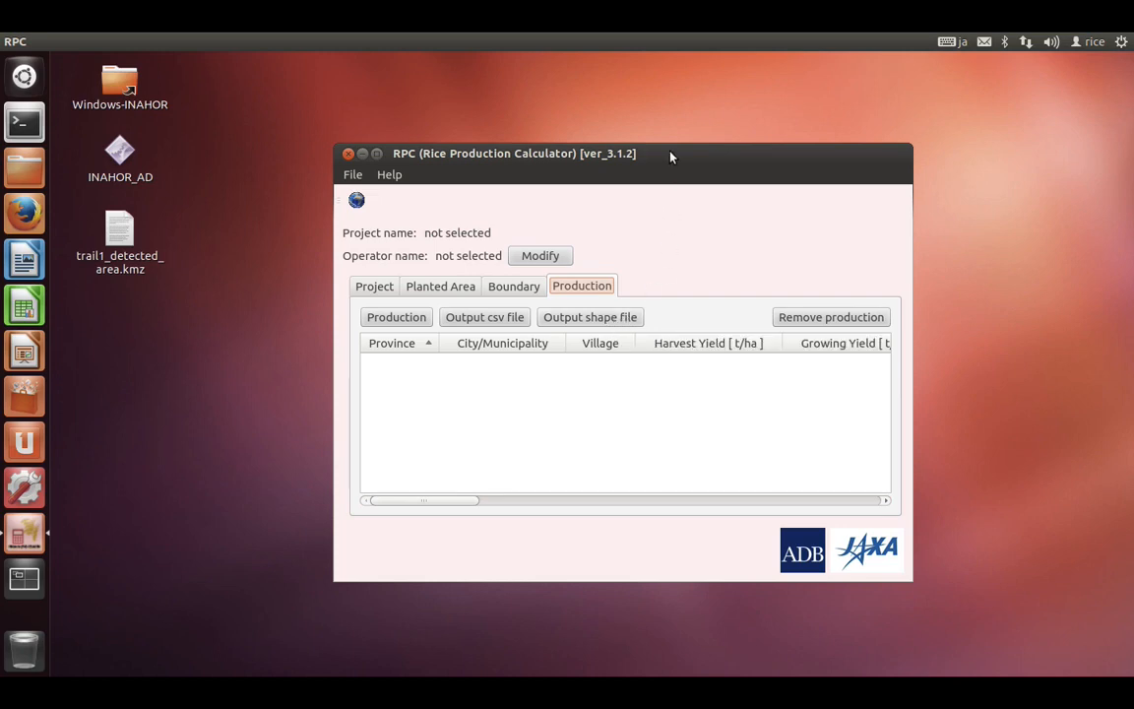
Open the home folder and browse to inahor/data/area/output.
left_click(24, 169)
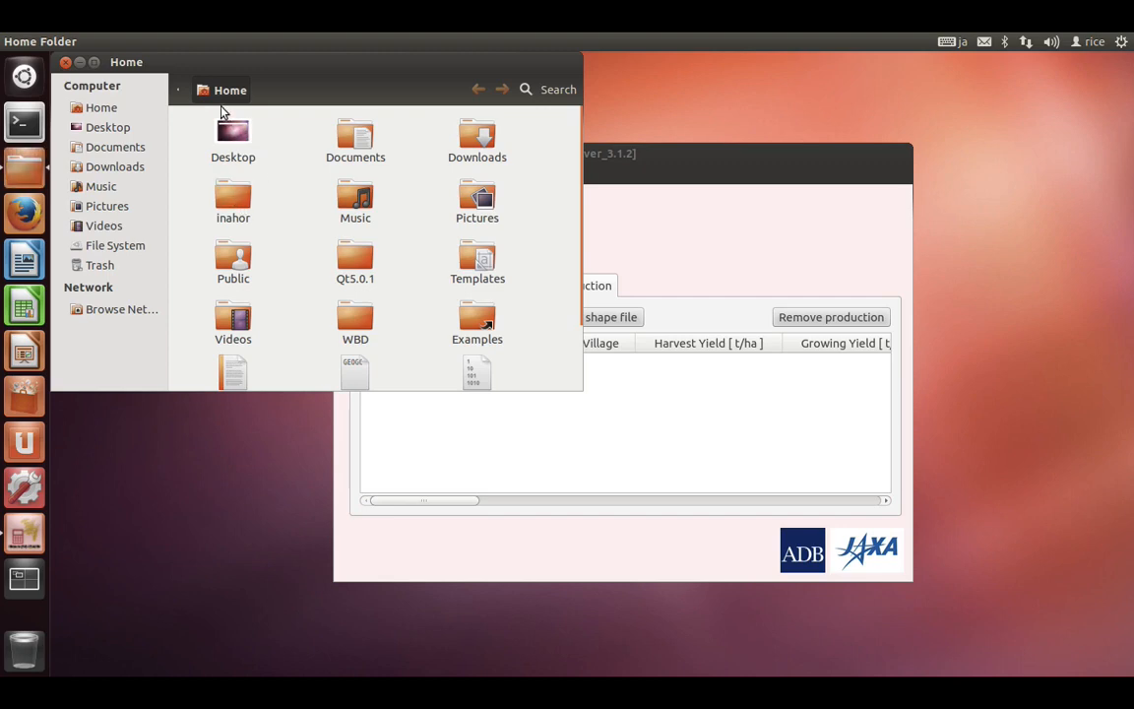
double_click(227, 205)
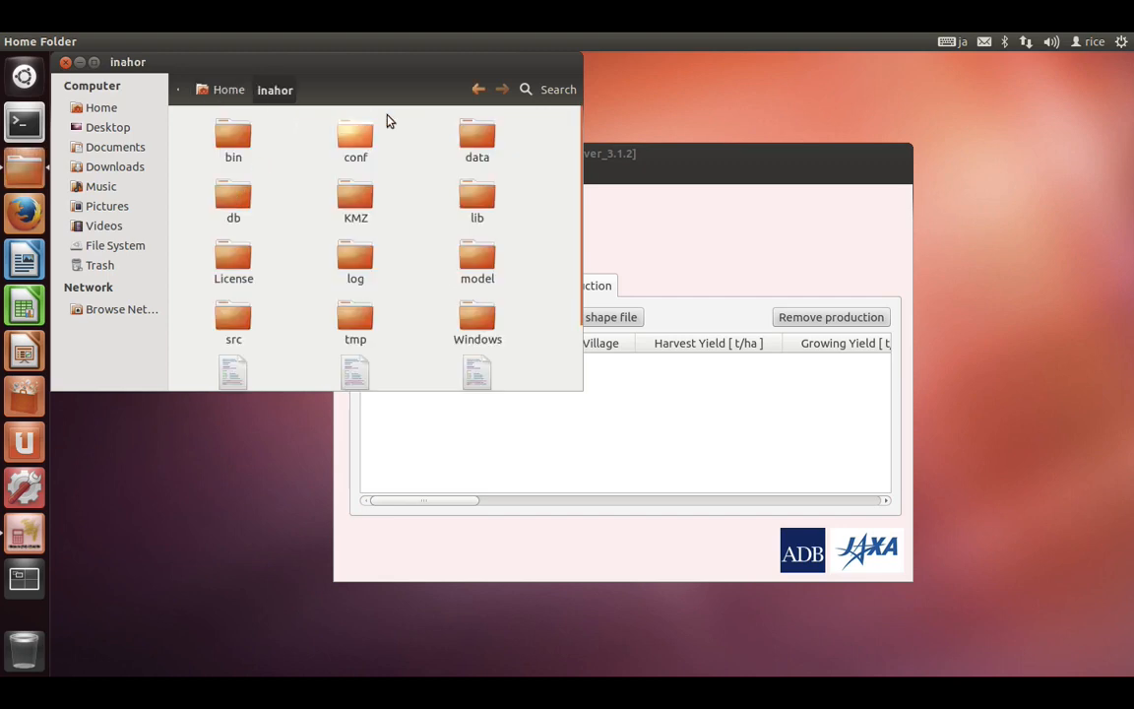
double_click(471, 139)
double_click(217, 126)
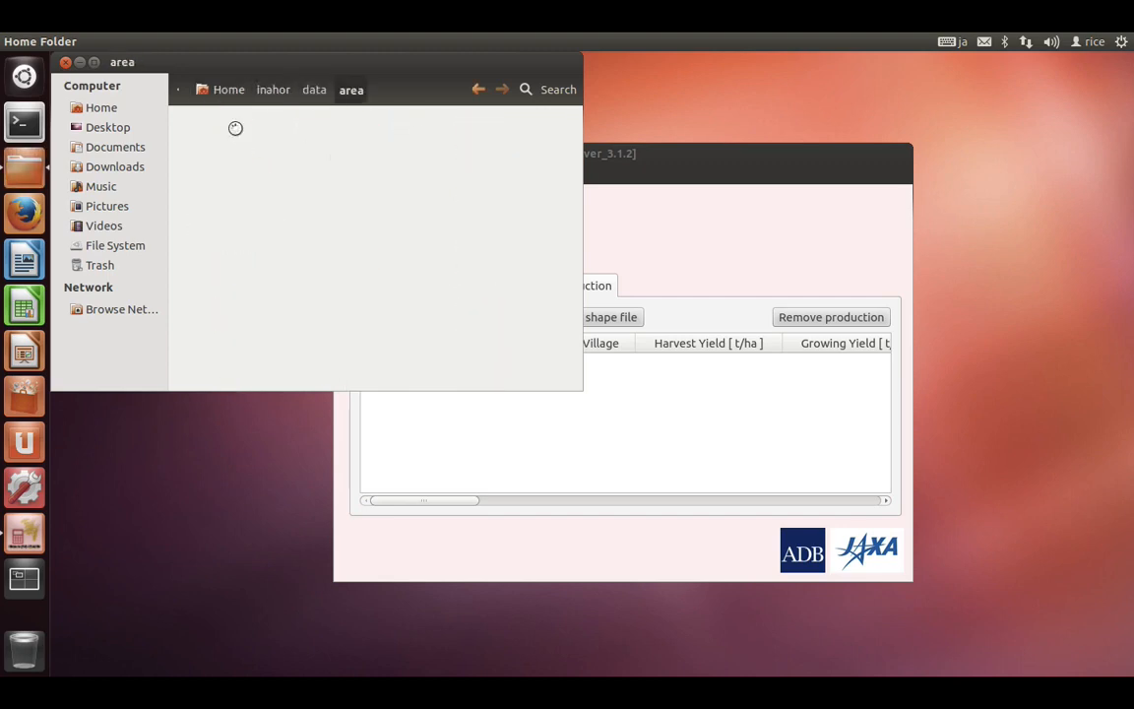
double_click(231, 132)
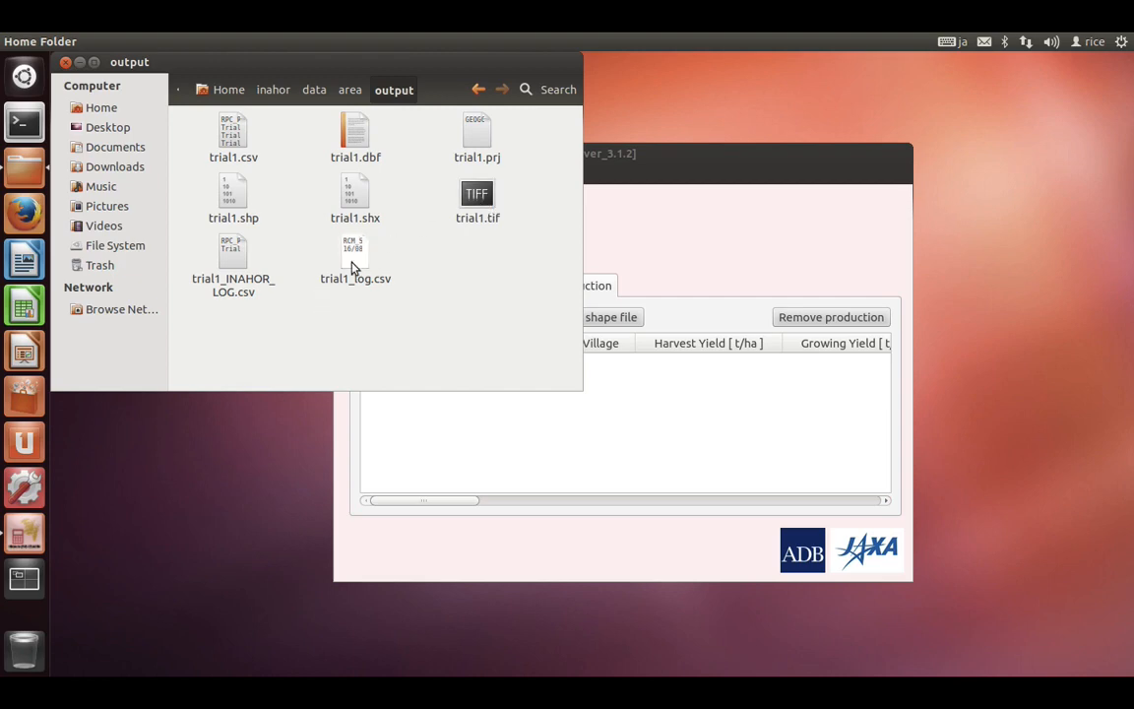
Close the Rice Production Calculator and the INAHOR-AD Menu, leaving the output folder open.
left_click(679, 161)
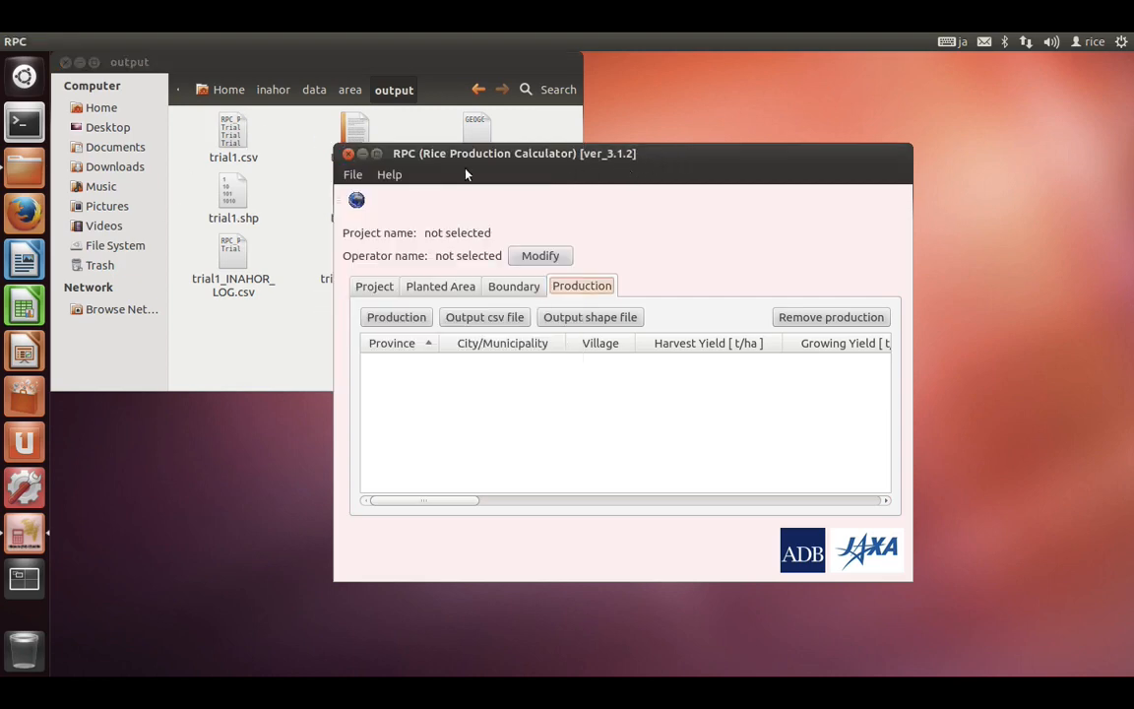
left_click(349, 155)
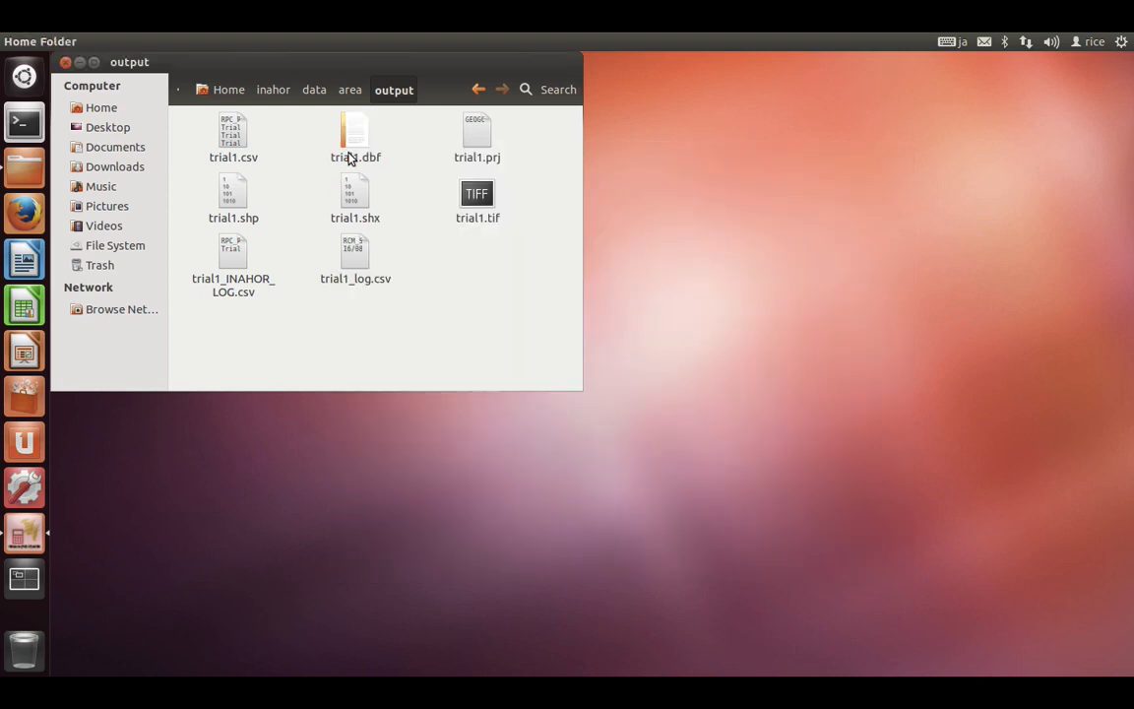
left_click(640, 144)
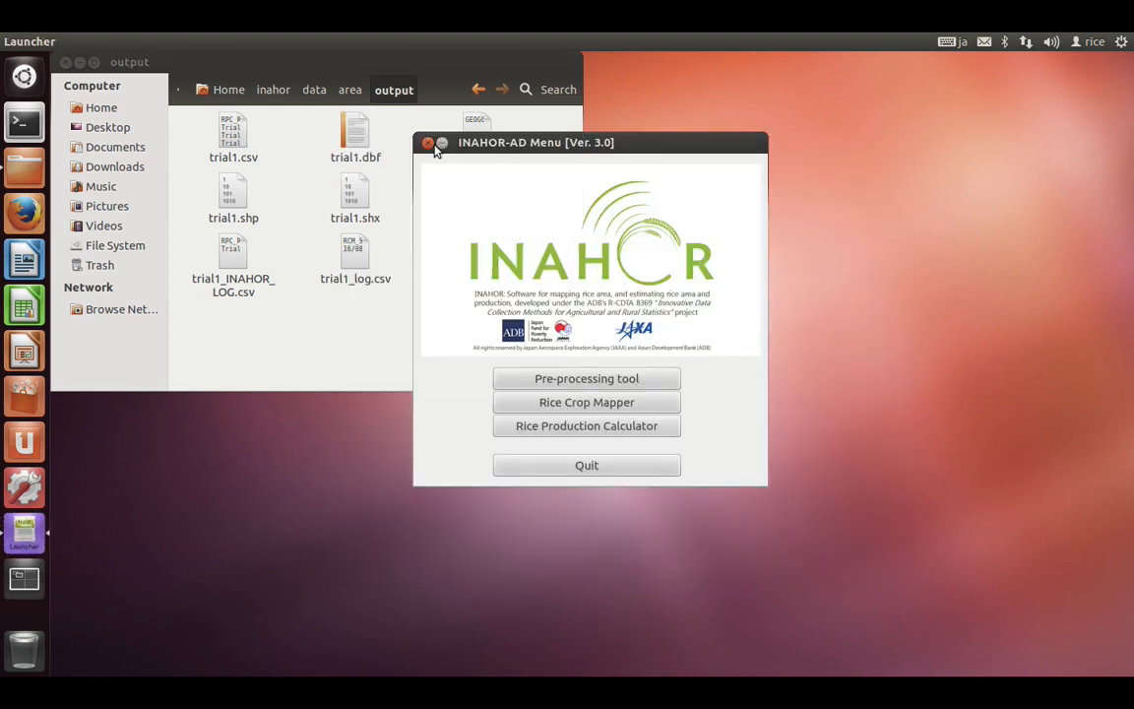
left_click(430, 145)
Move the output folder window aside and place the desktop's Windows-INAHOR folder window beside it.
left_click_drag(349, 57, 655, 96)
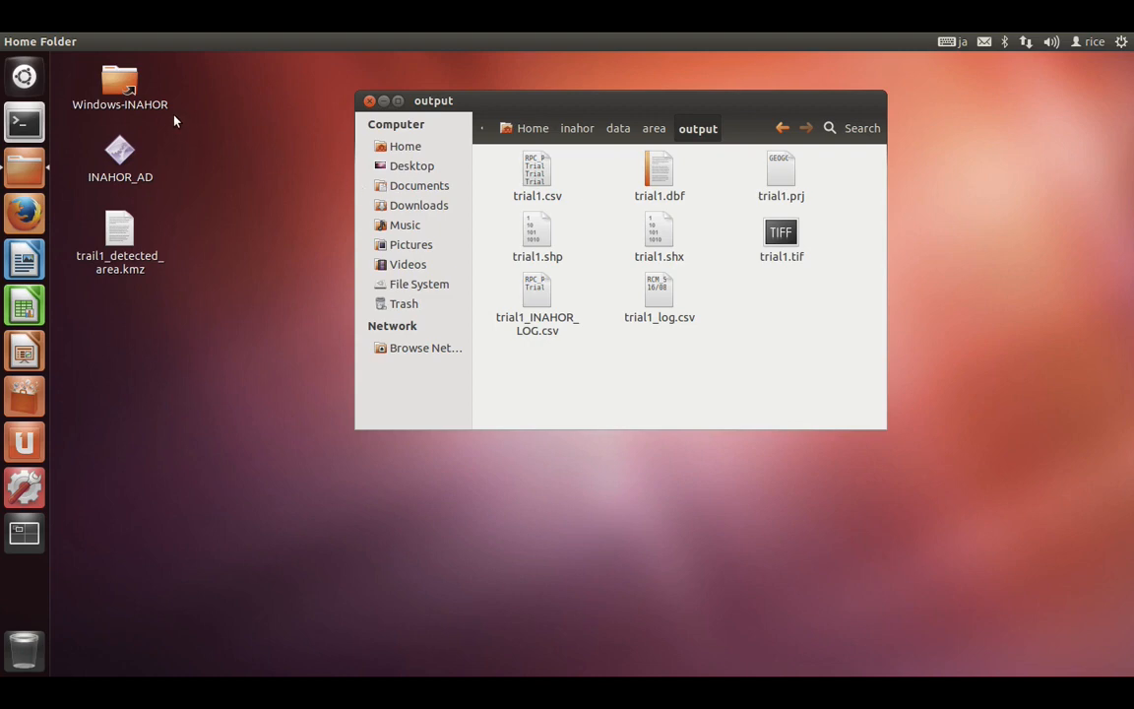
left_click_drag(505, 98, 729, 91)
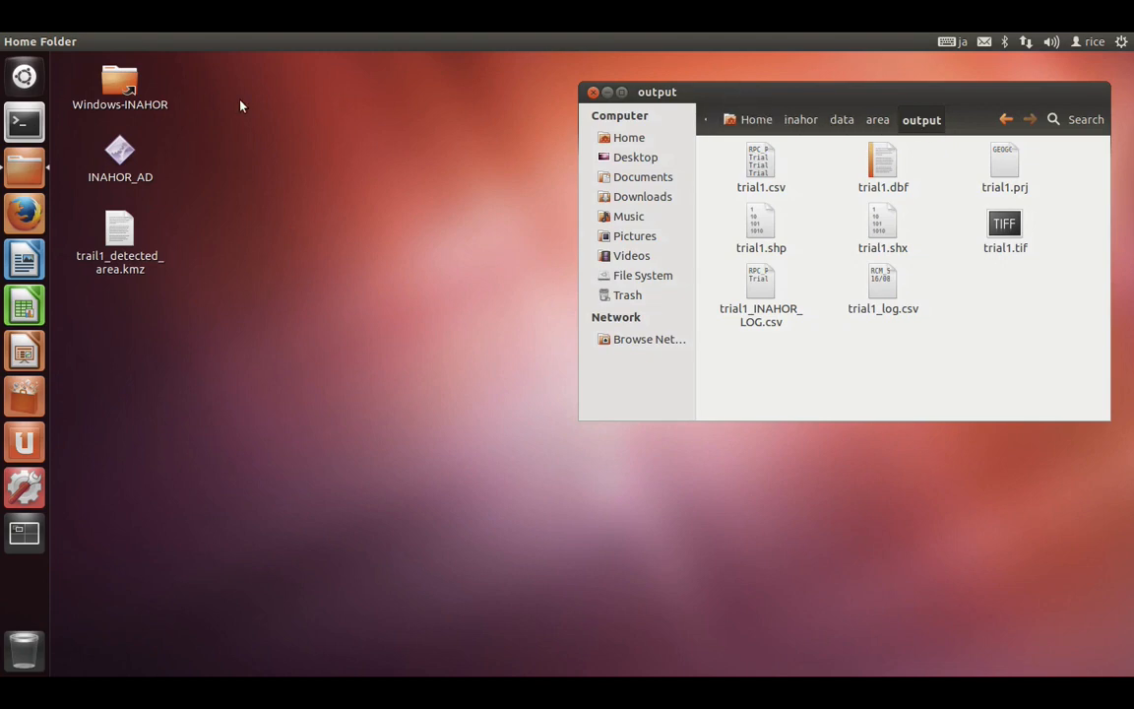
double_click(120, 85)
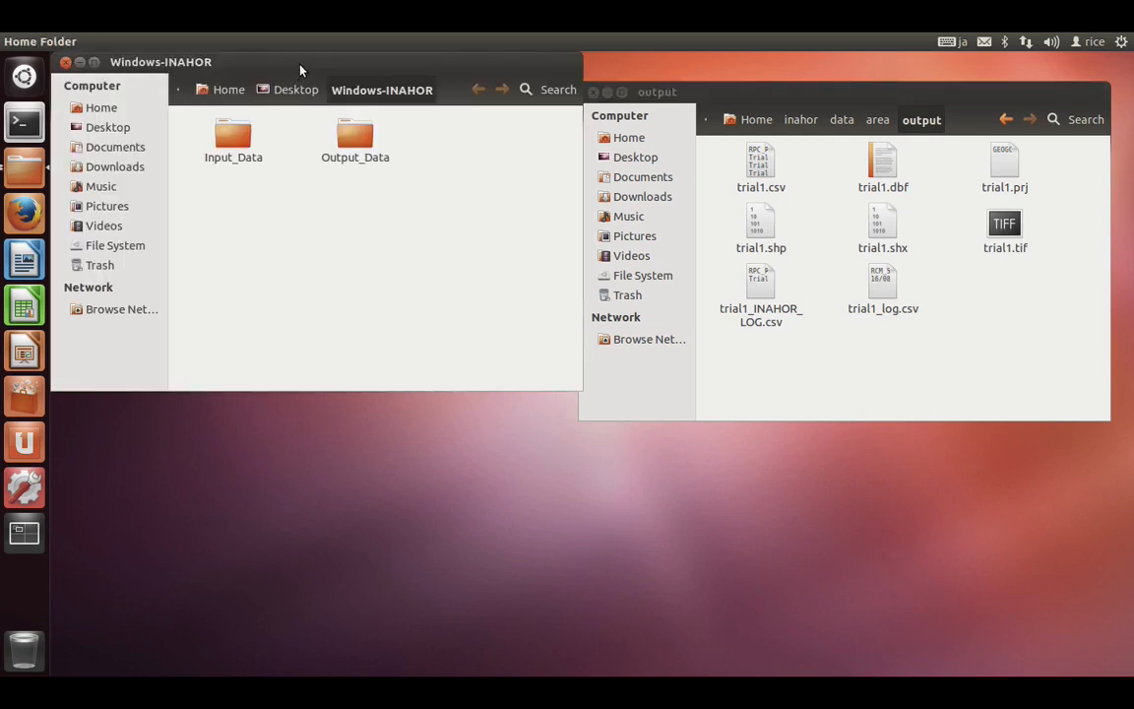
left_click_drag(305, 67, 299, 92)
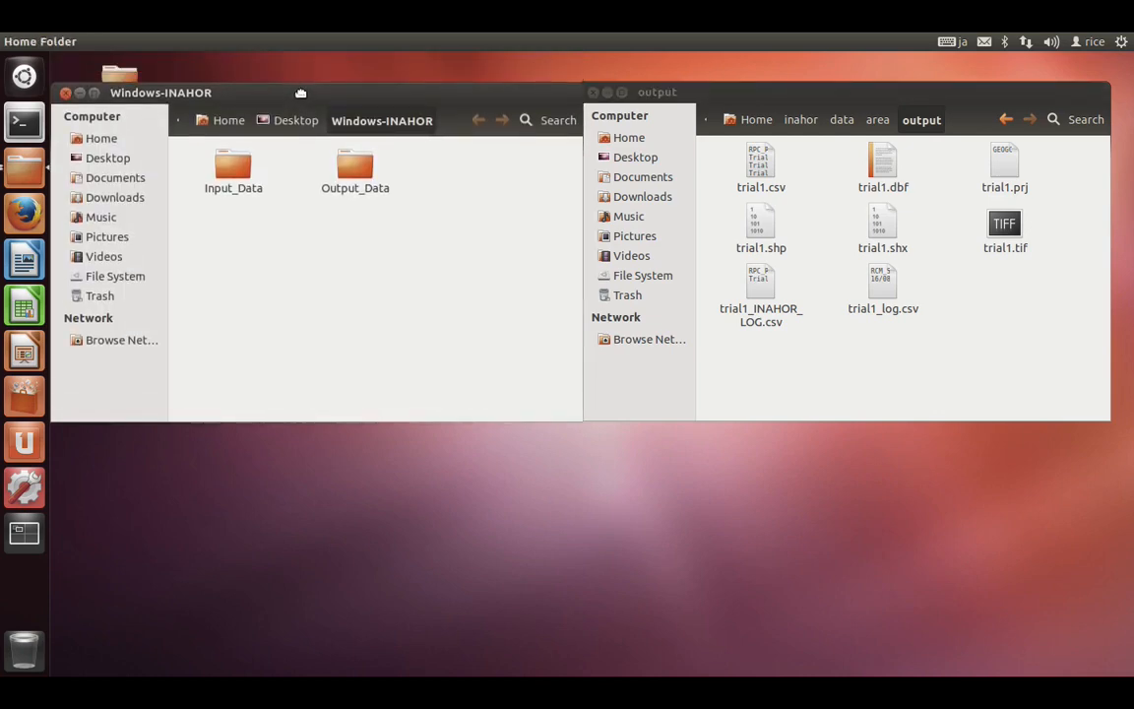
View the Input_Data folder inside Windows-INAHOR, return to the parent folder and open Output_Data.
double_click(233, 168)
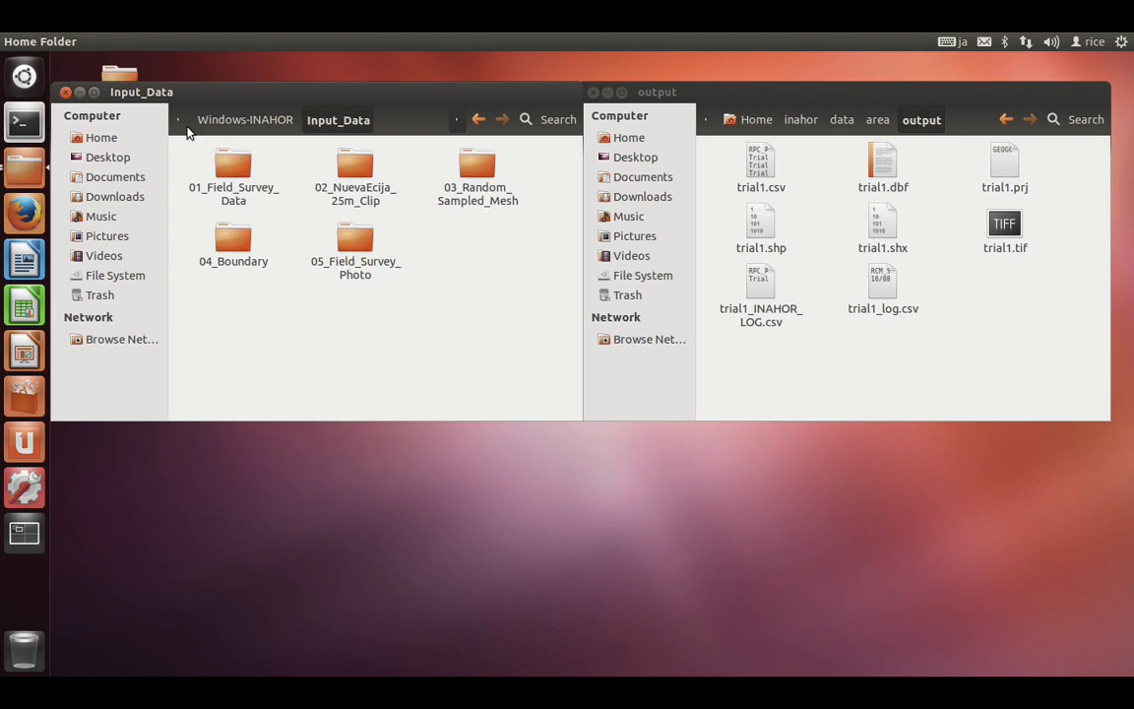
left_click(272, 124)
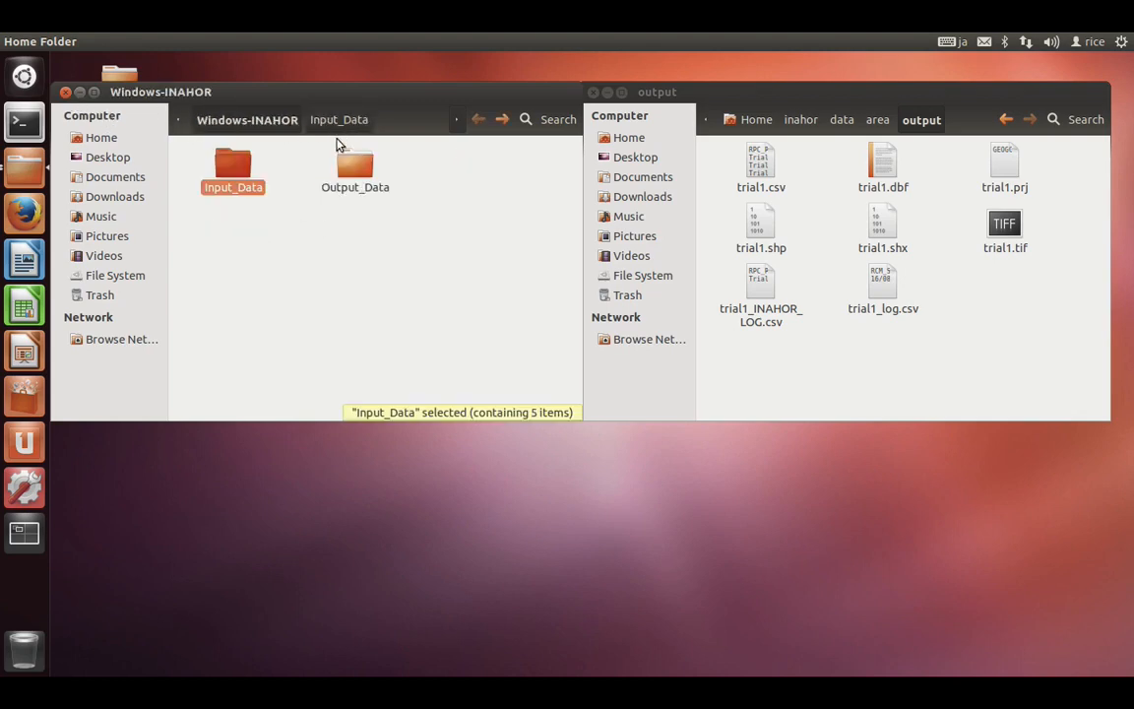
double_click(358, 169)
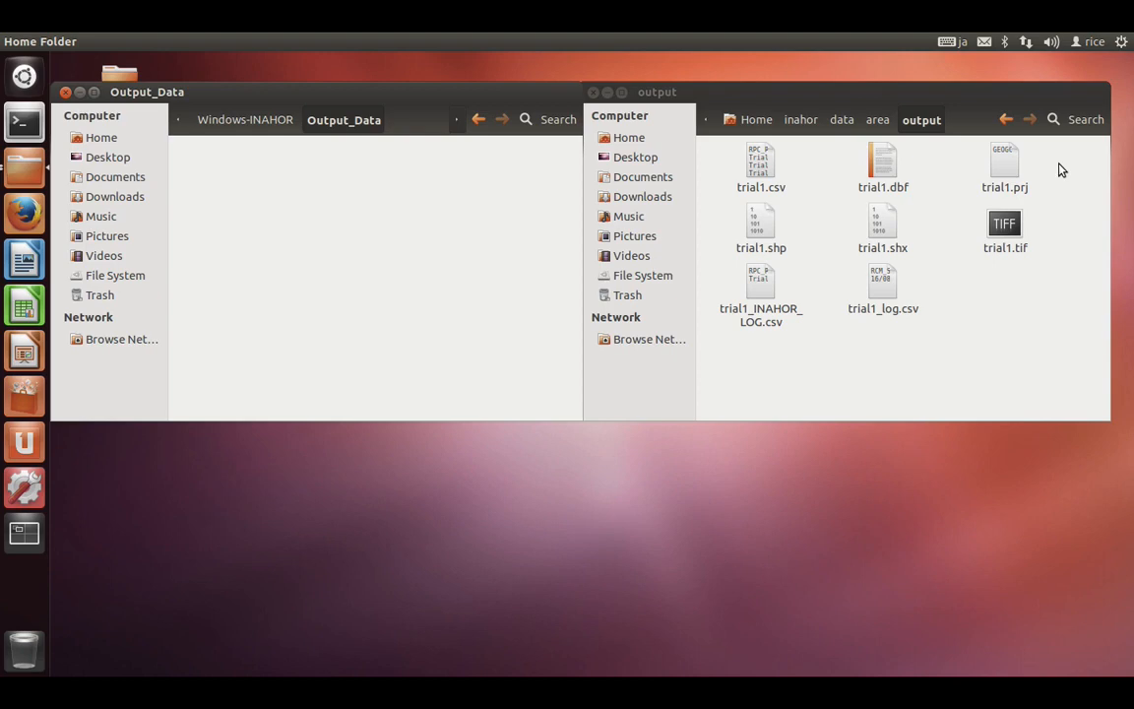
Copy all the trial1 files from the output folder into Windows-INAHOR/Output_Data.
left_click_drag(1064, 157, 745, 338)
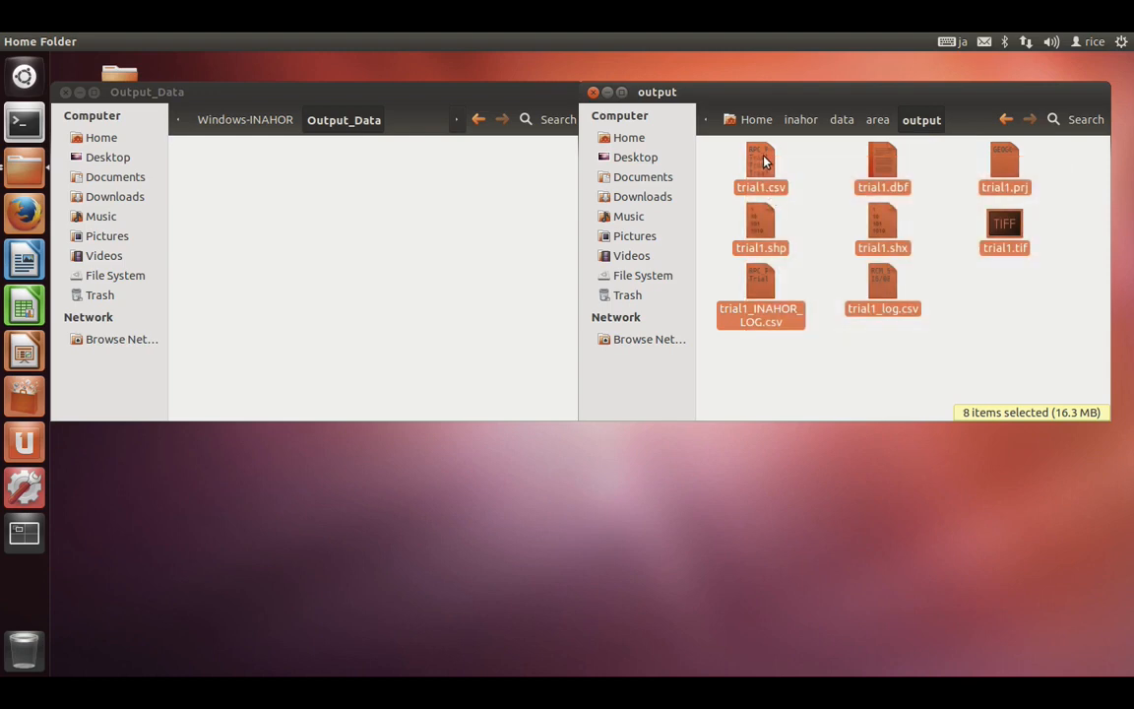
left_click_drag(761, 162, 269, 200)
left_click(1047, 282)
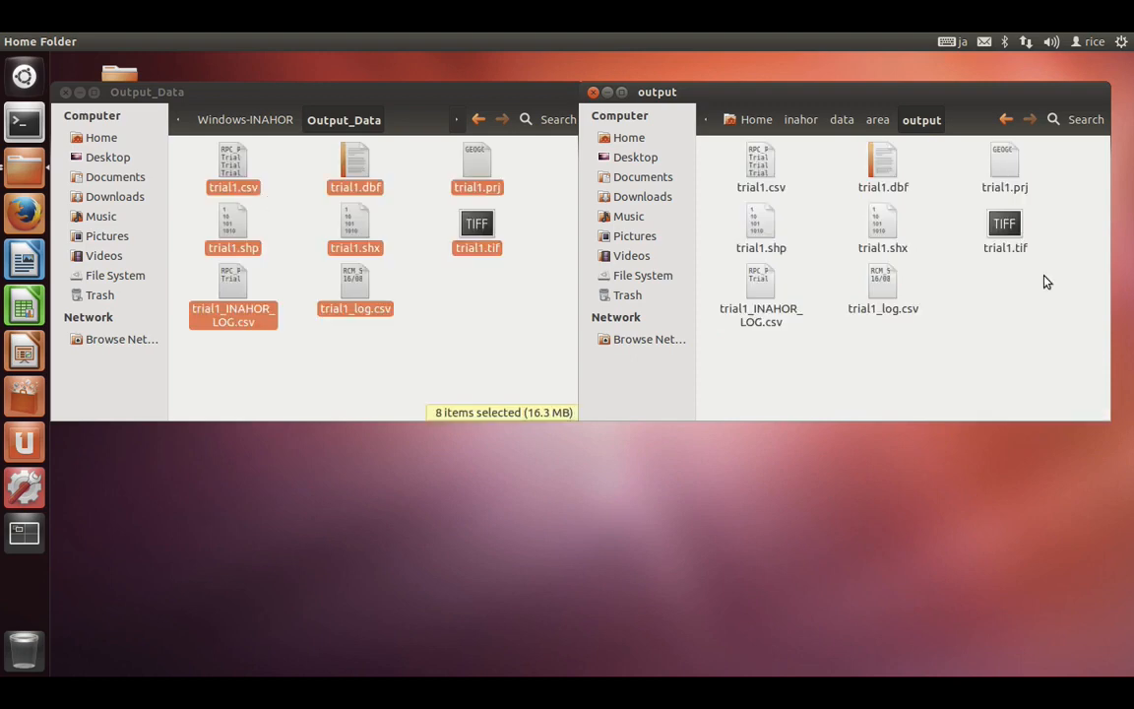
left_click_drag(1056, 166, 733, 280)
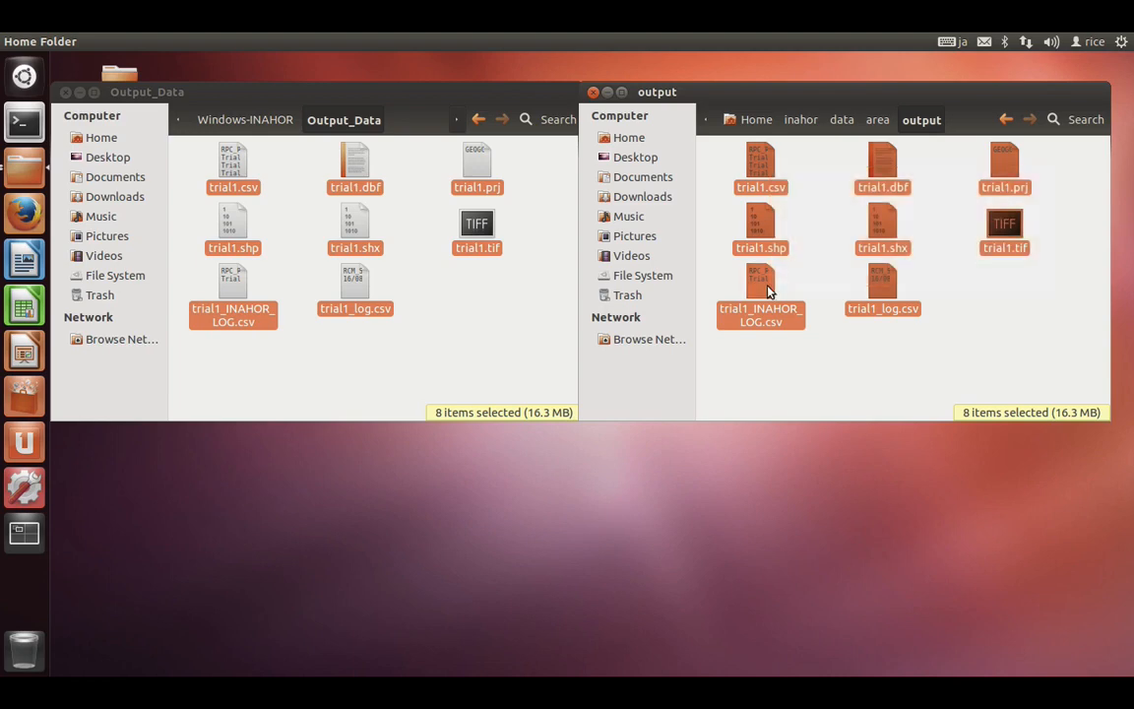
right_click(769, 287)
mouse_move(856, 409)
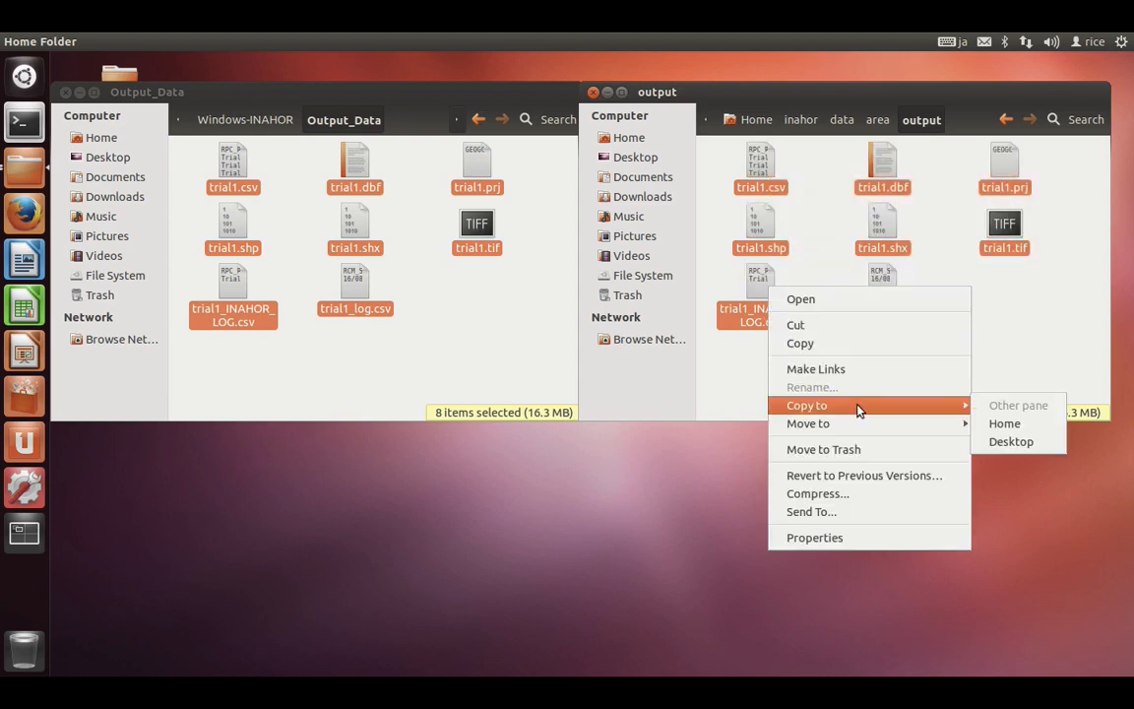
left_click(868, 346)
left_click(465, 344)
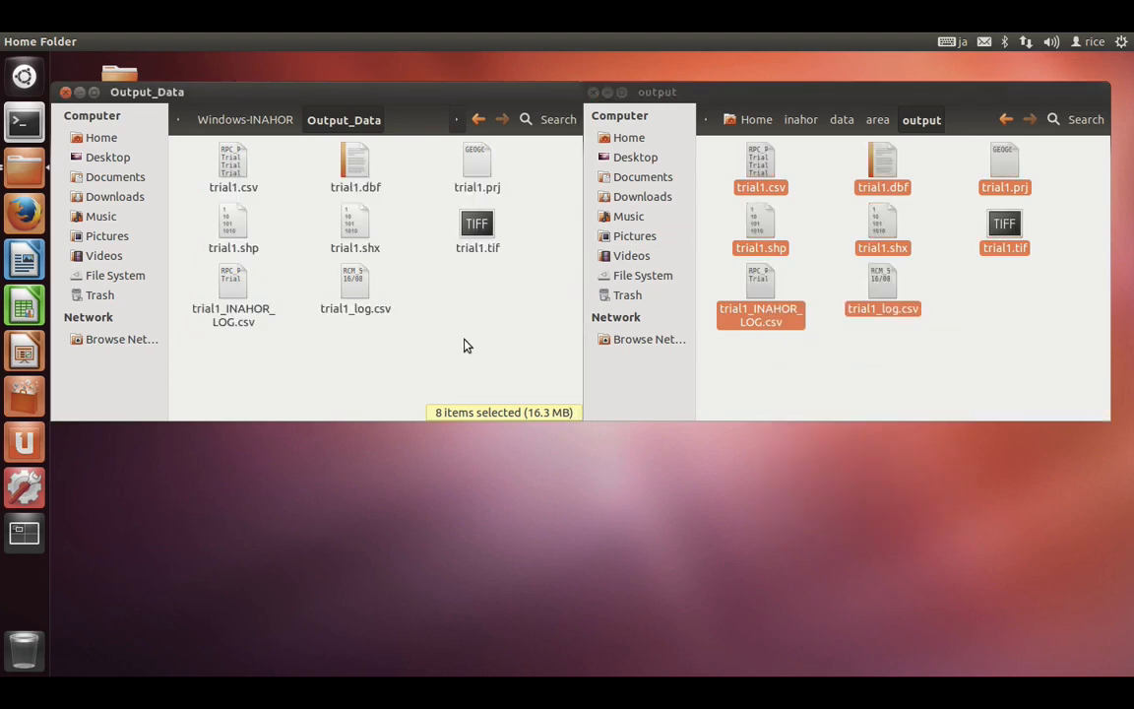
right_click(464, 343)
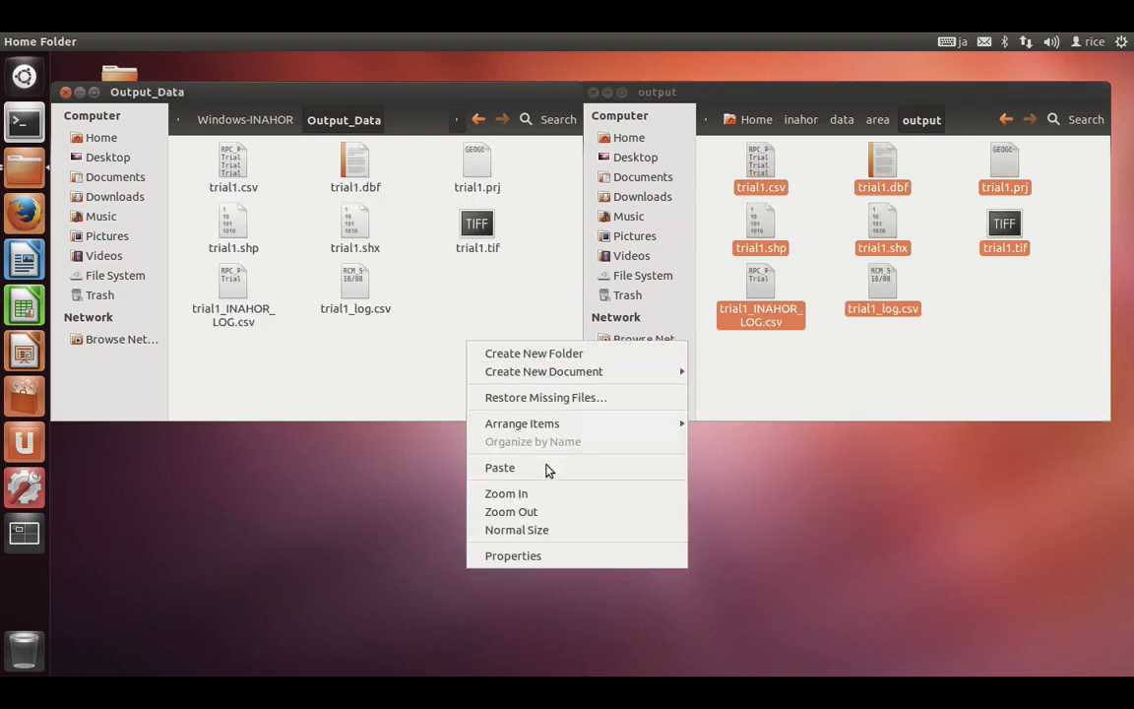
left_click(912, 362)
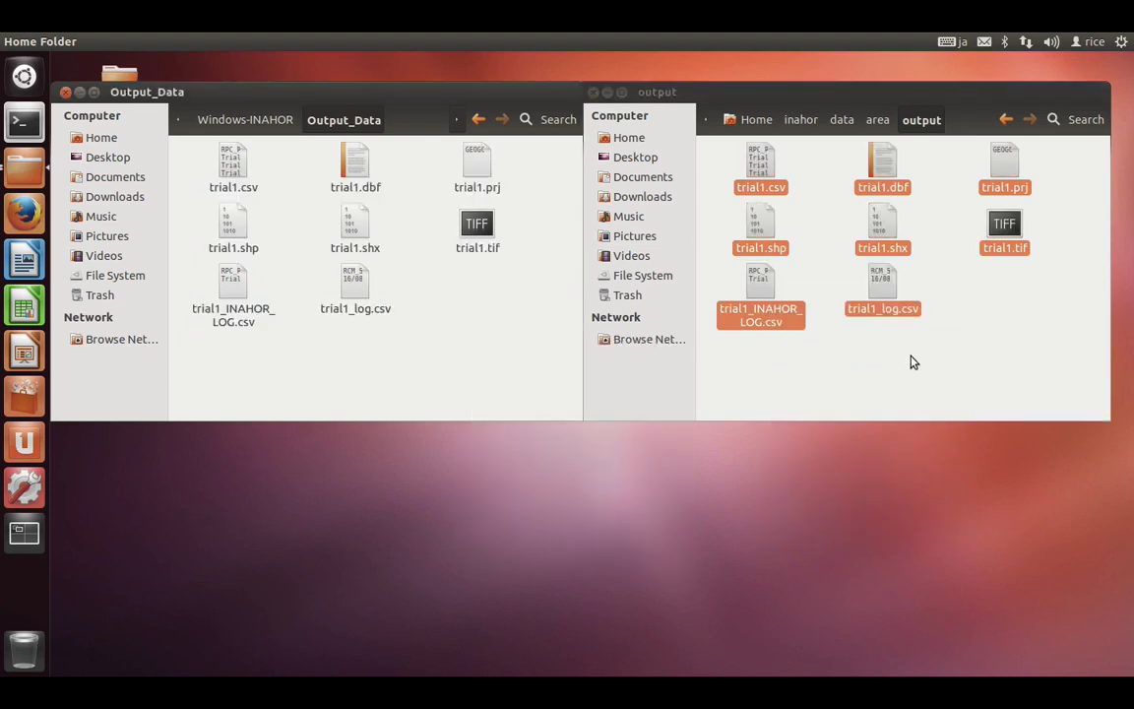
Close the output and Output_Data folder windows.
left_click_drag(743, 93, 754, 93)
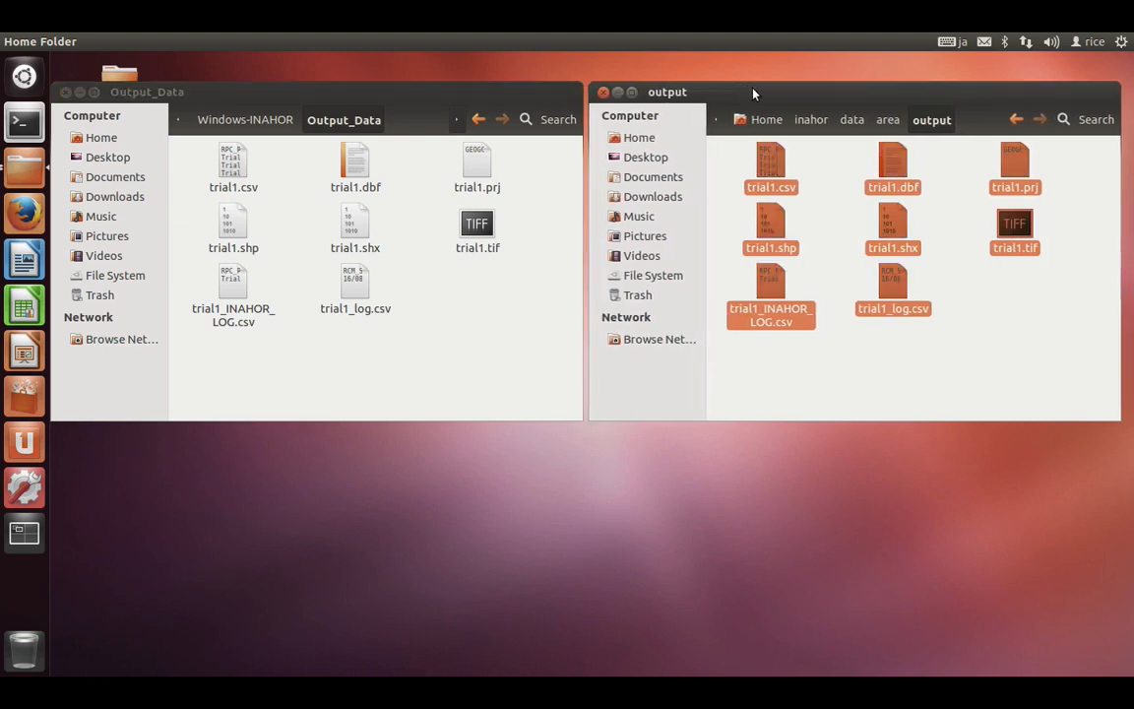
left_click(602, 92)
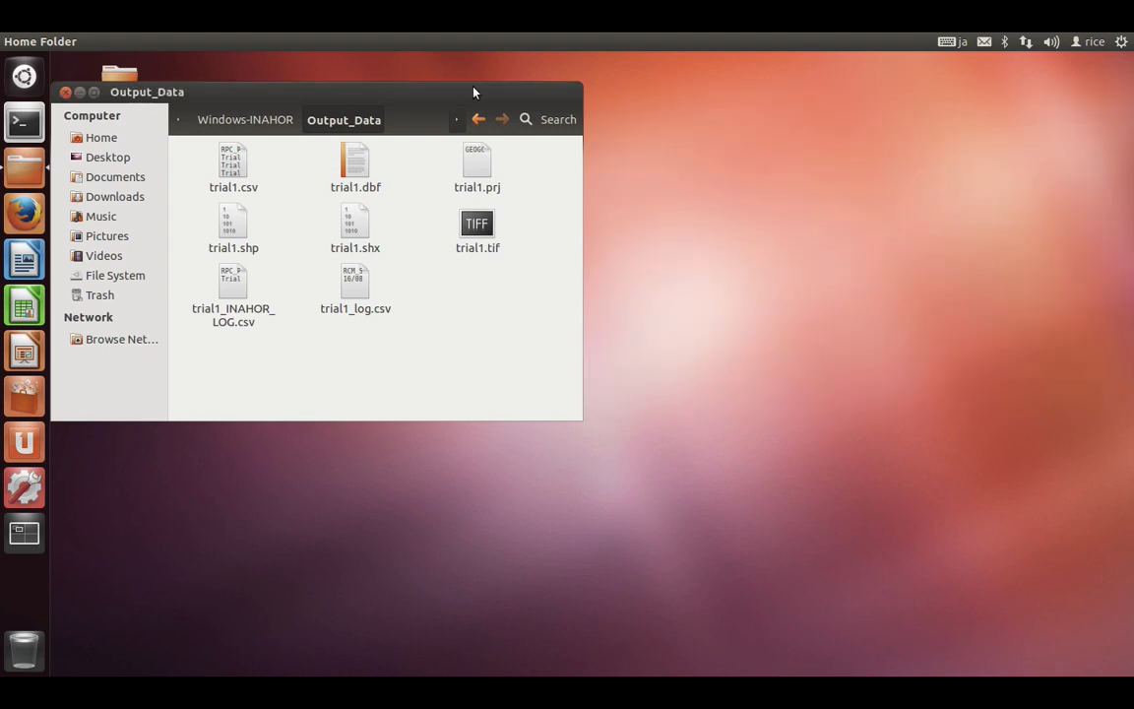
left_click(65, 93)
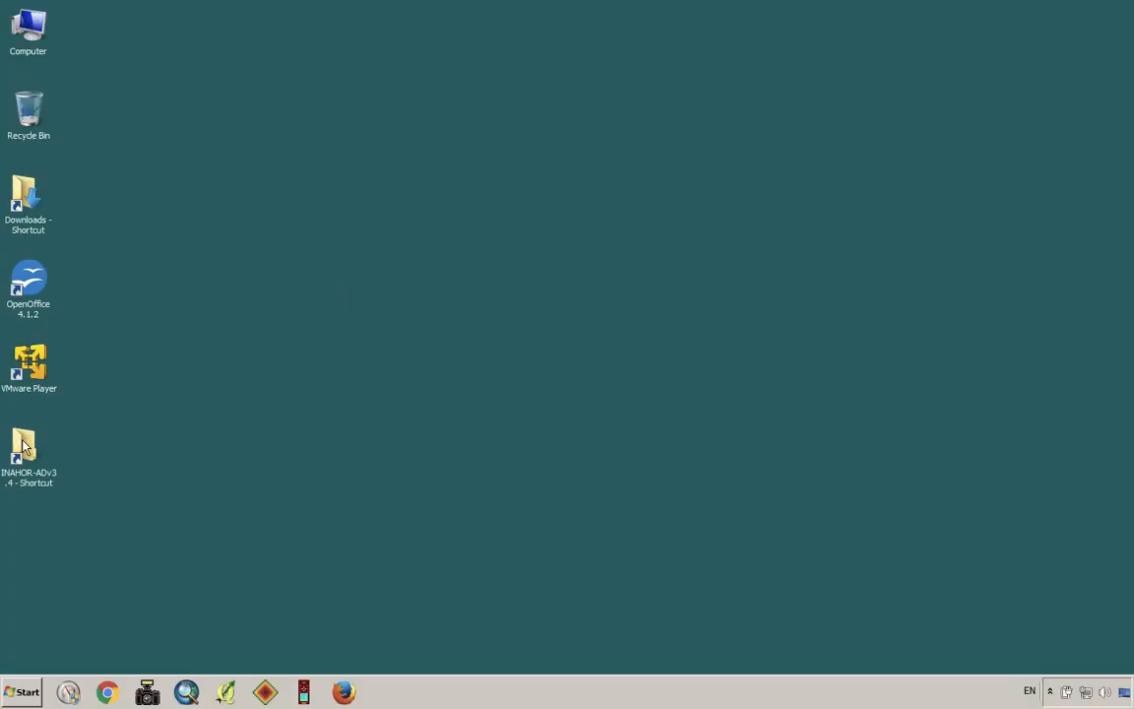
On the Windows desktop, open the INAHOR-ADv3.4 shortcut and browse to DATA/Windows-INAHOR/Output_Data.
double_click(26, 446)
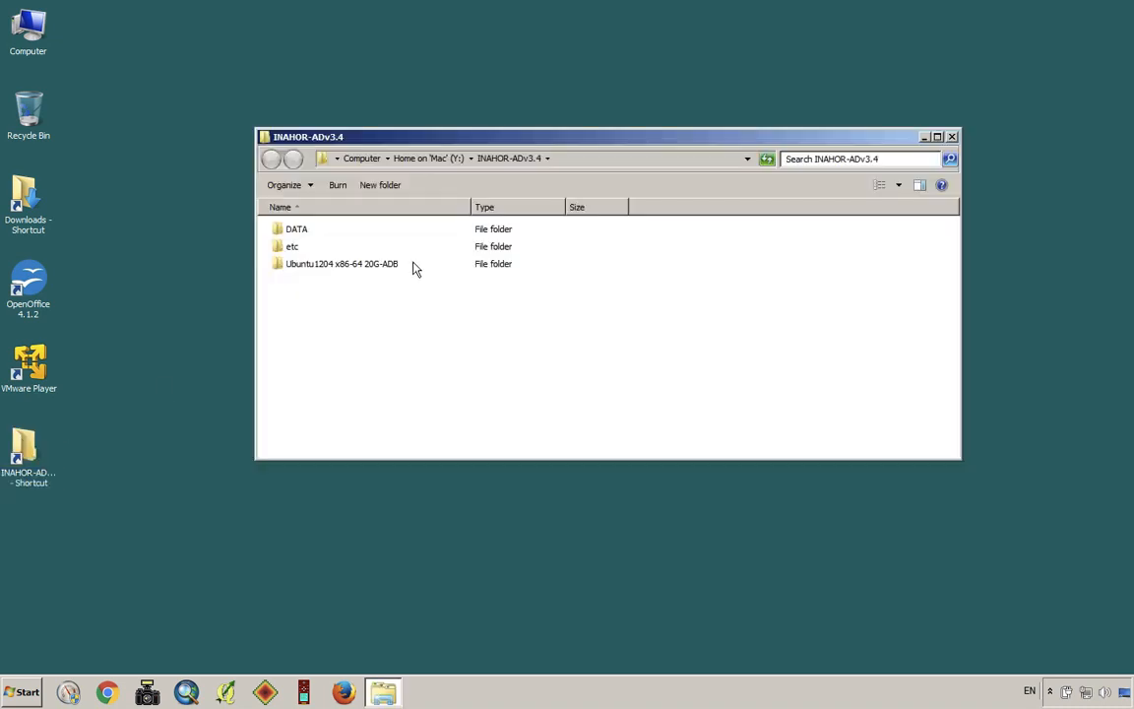
double_click(280, 229)
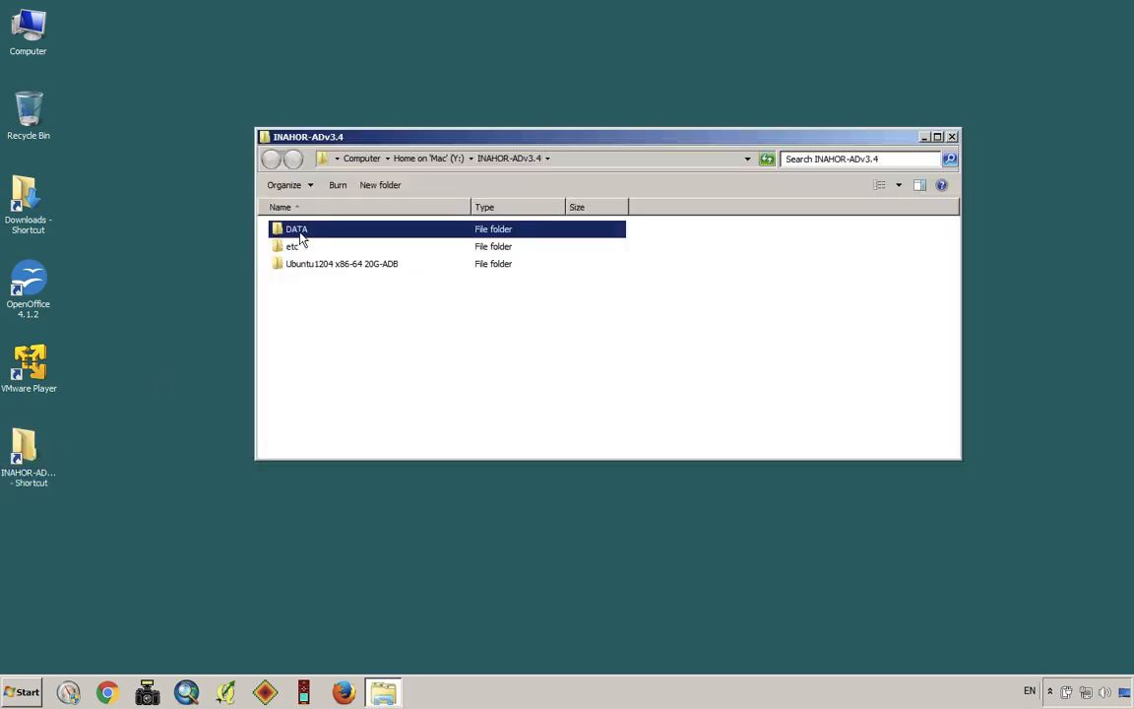
double_click(323, 251)
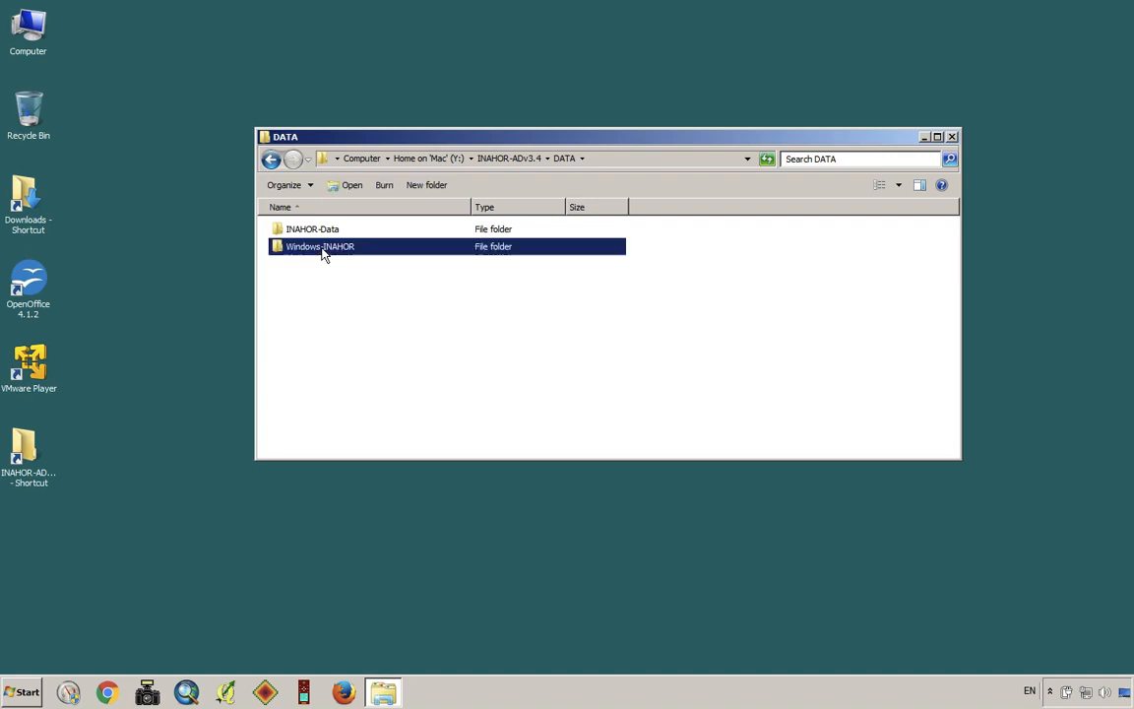
double_click(320, 251)
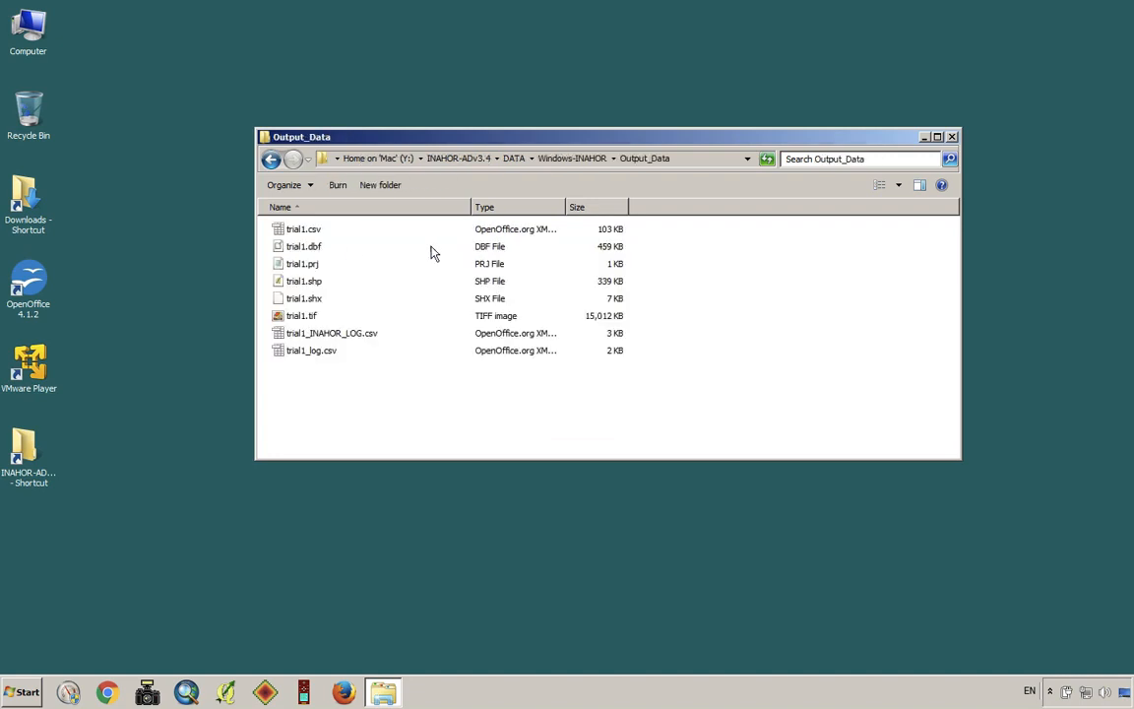
Examine the trial1 output files in Output_Data: the CSV table, TIFF image, two log files and the shapefile set from .dbf to .shx.
left_click(307, 233)
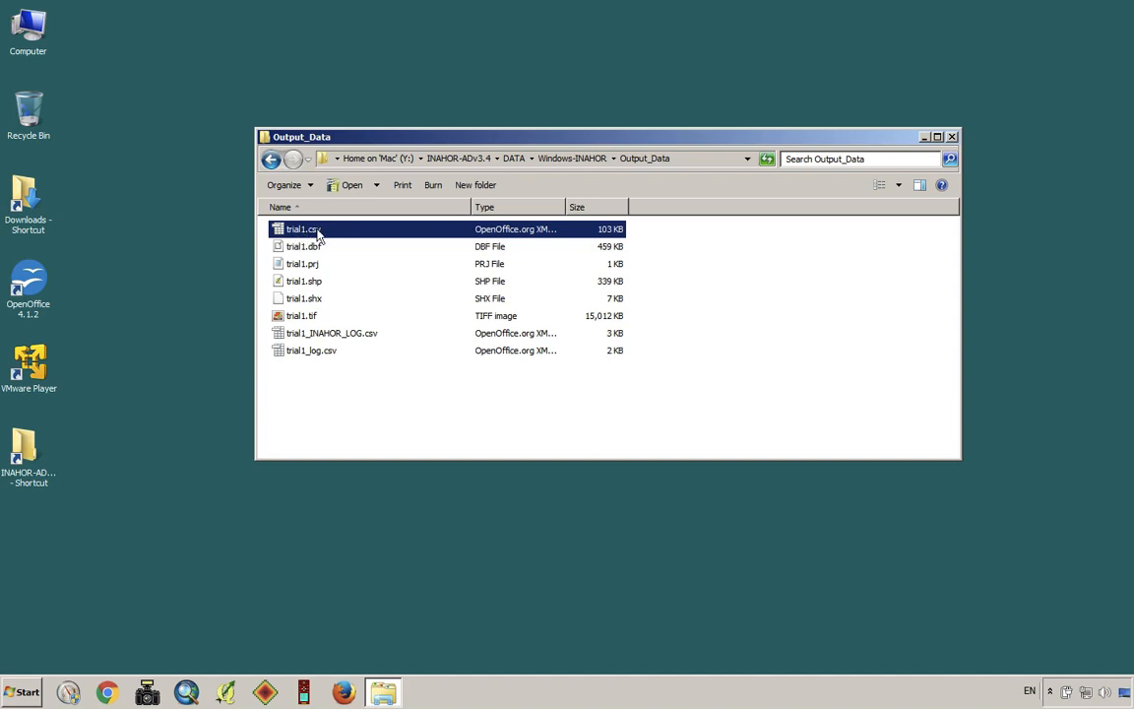
left_click(306, 317)
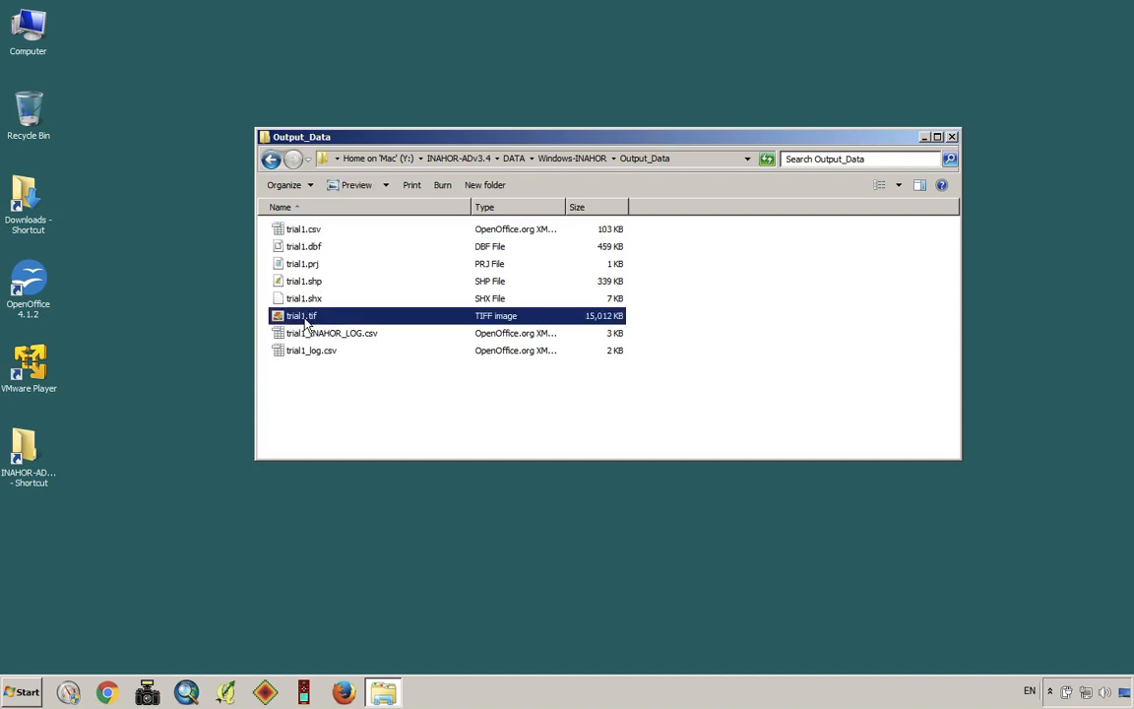
left_click(374, 334)
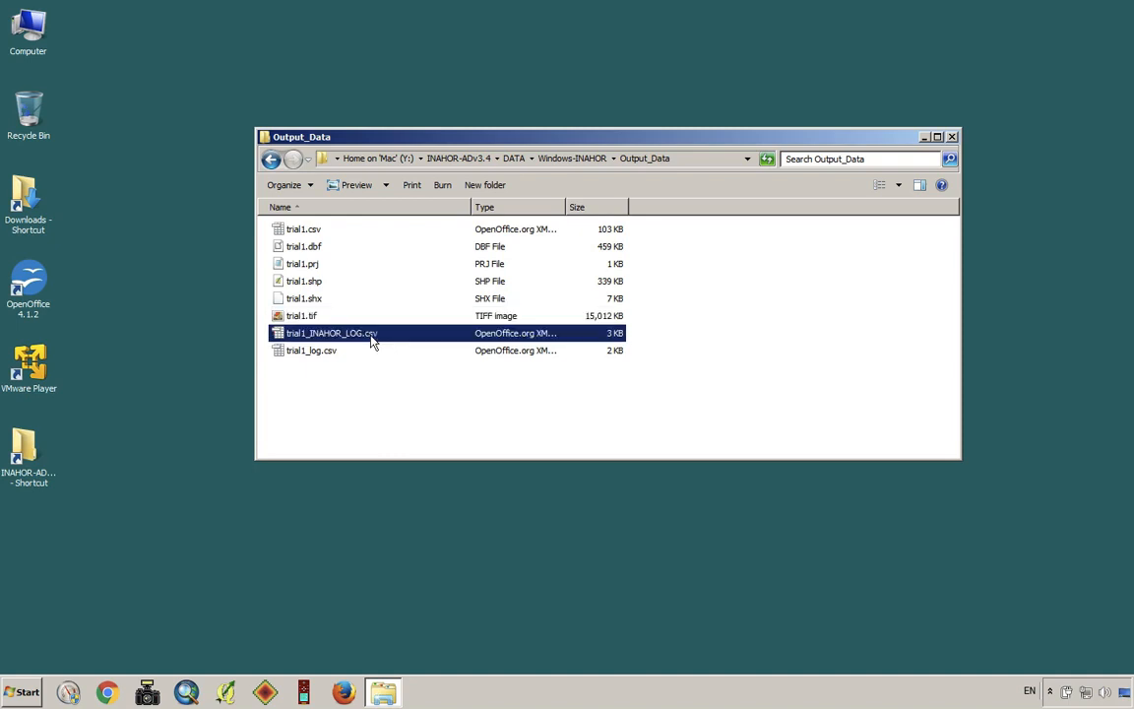
left_click(325, 351)
left_click(344, 335)
left_click(320, 351)
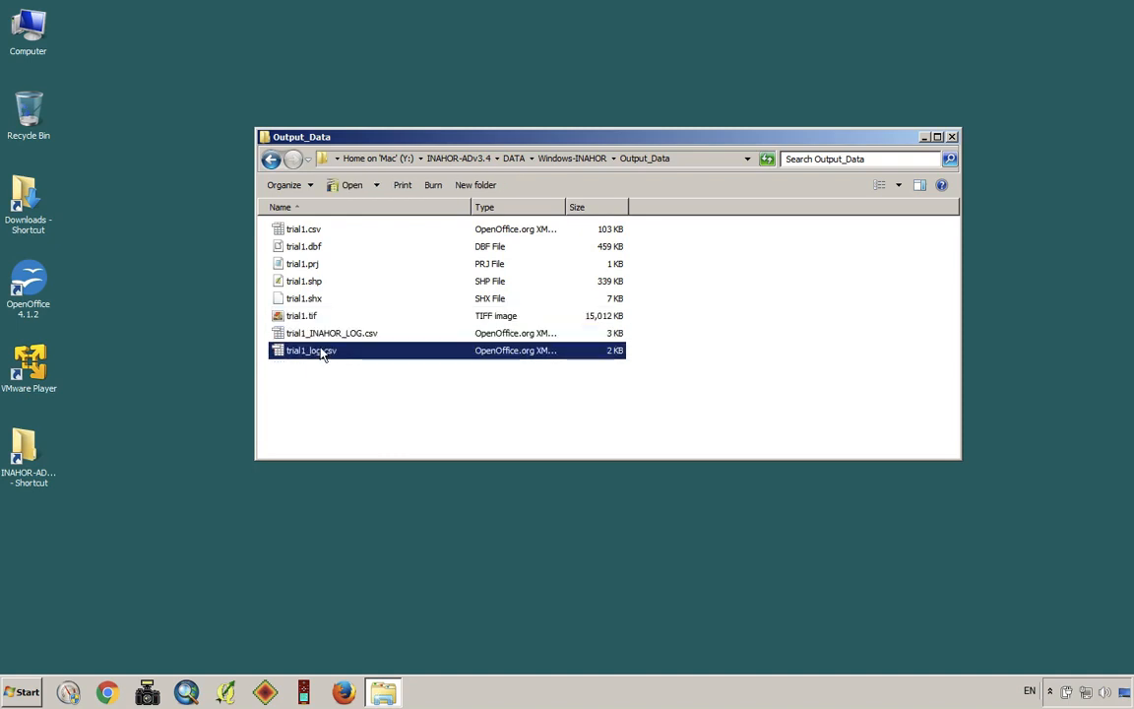
left_click(311, 249)
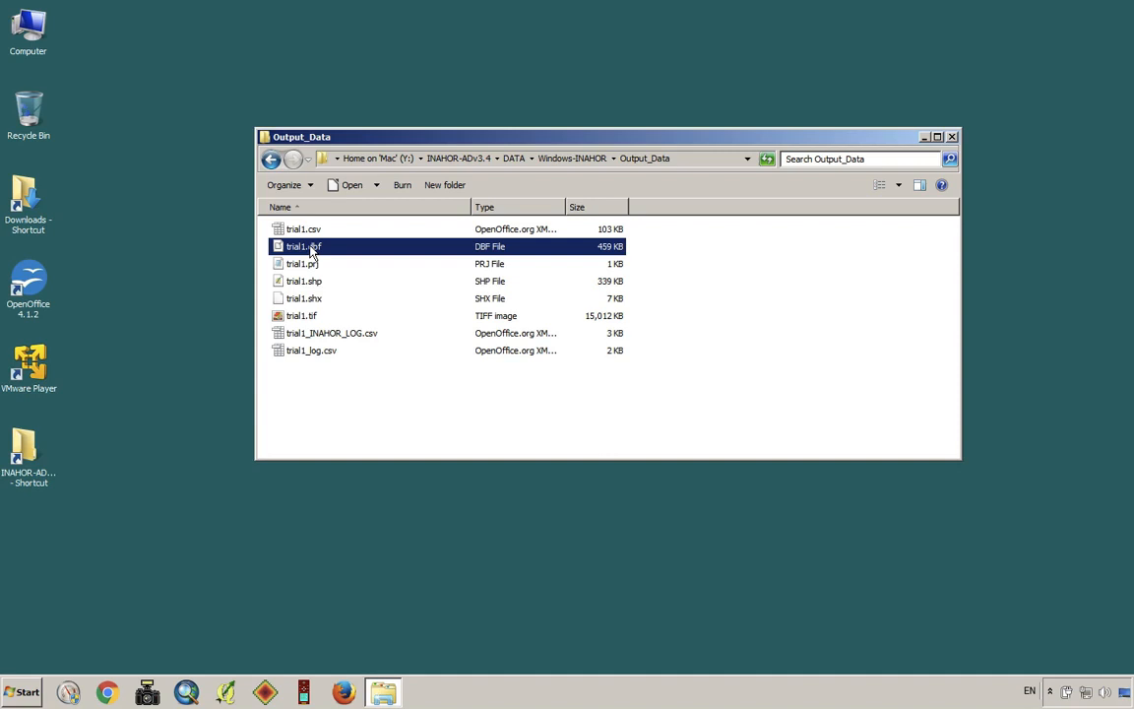
left_click(311, 302, "shift")
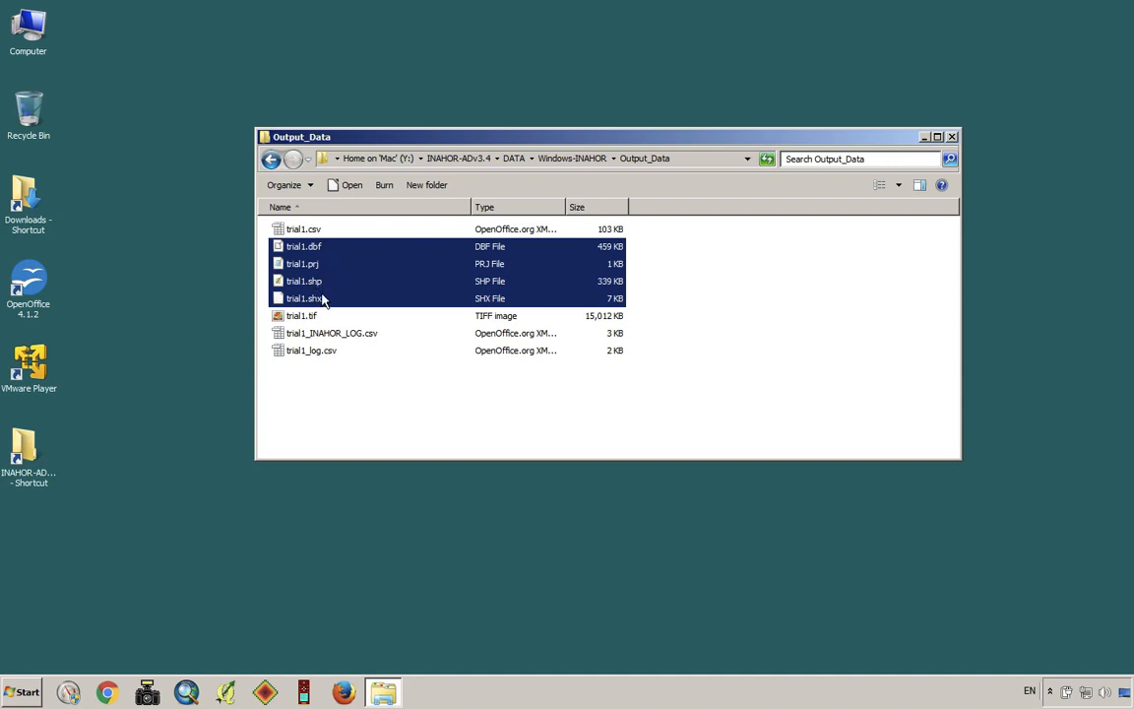
left_click(344, 433)
left_click(301, 233)
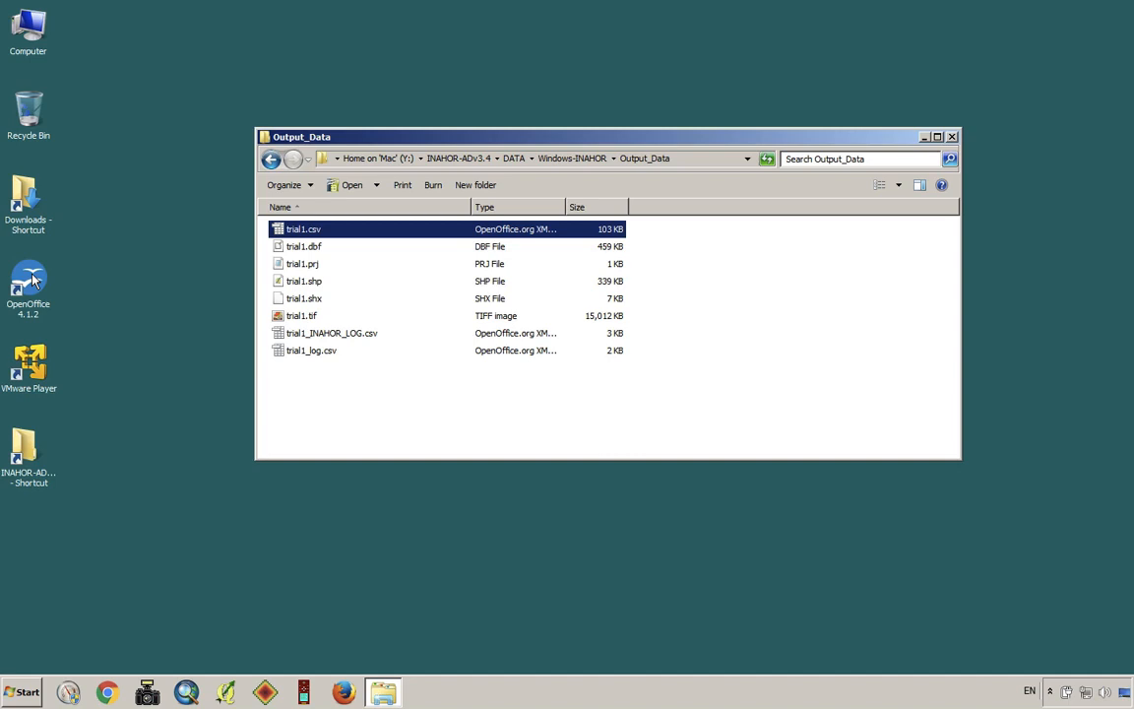
Open trial1.csv as a spreadsheet, importing it with comma as the only separator.
double_click(305, 235)
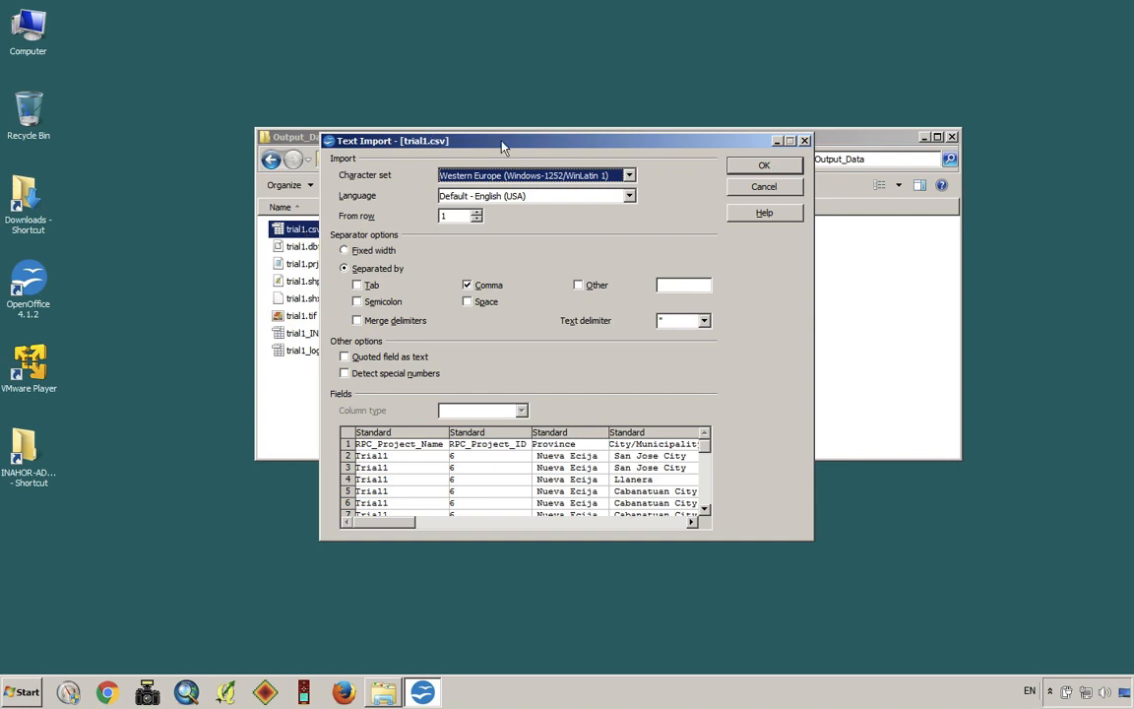
left_click(366, 284)
left_click(382, 301)
left_click(468, 284)
left_click(469, 301)
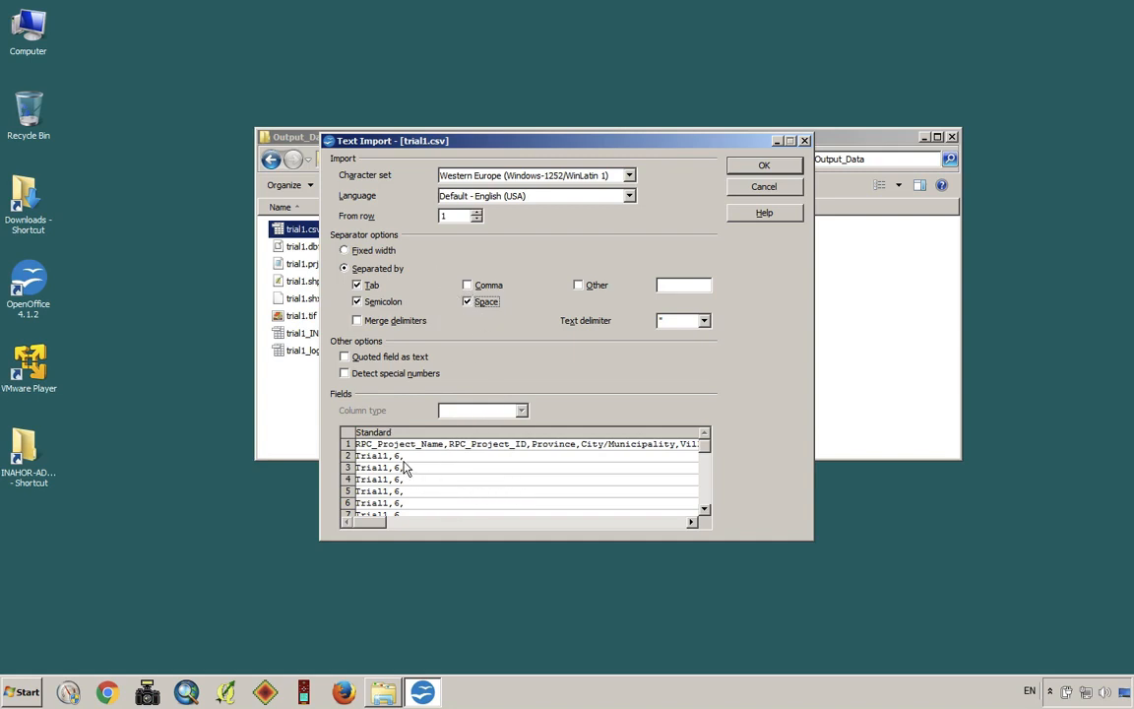
left_click(468, 286)
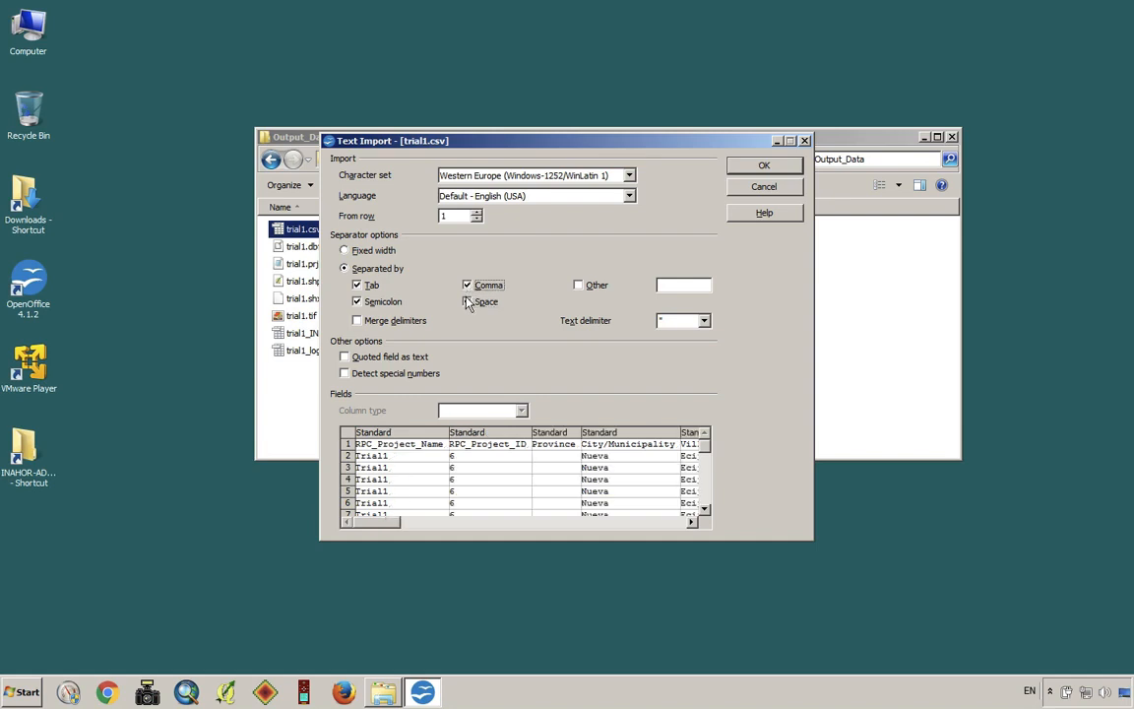
left_click(468, 301)
left_click(356, 287)
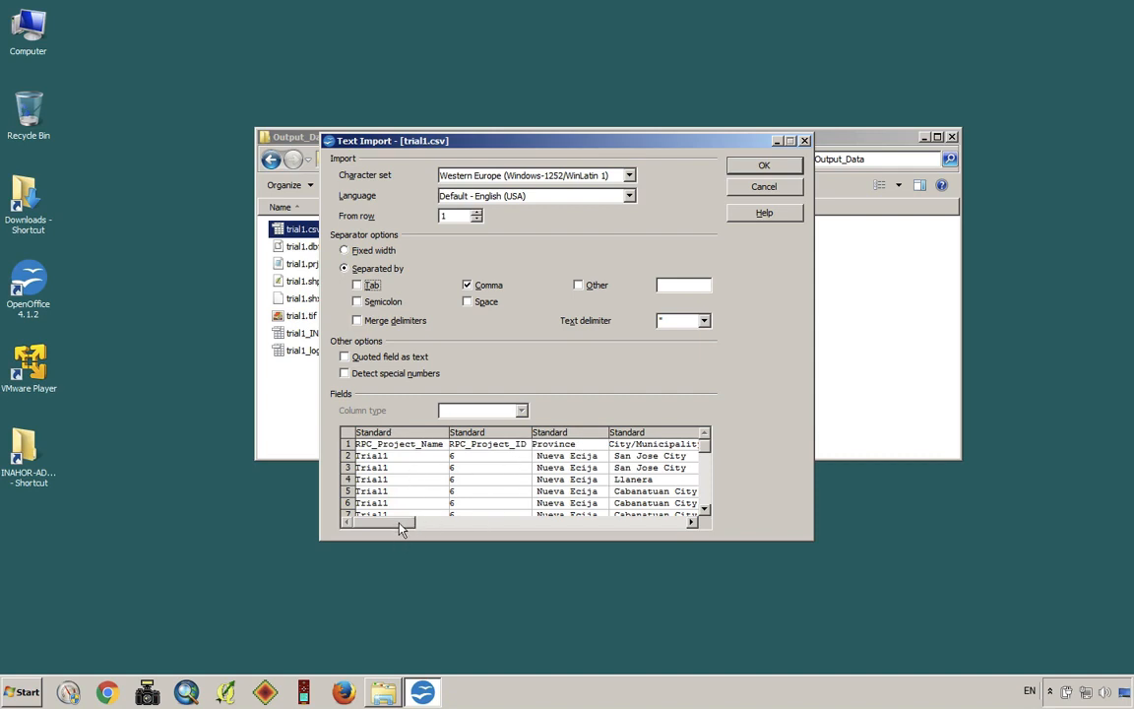
left_click_drag(404, 526, 348, 529)
left_click(765, 167)
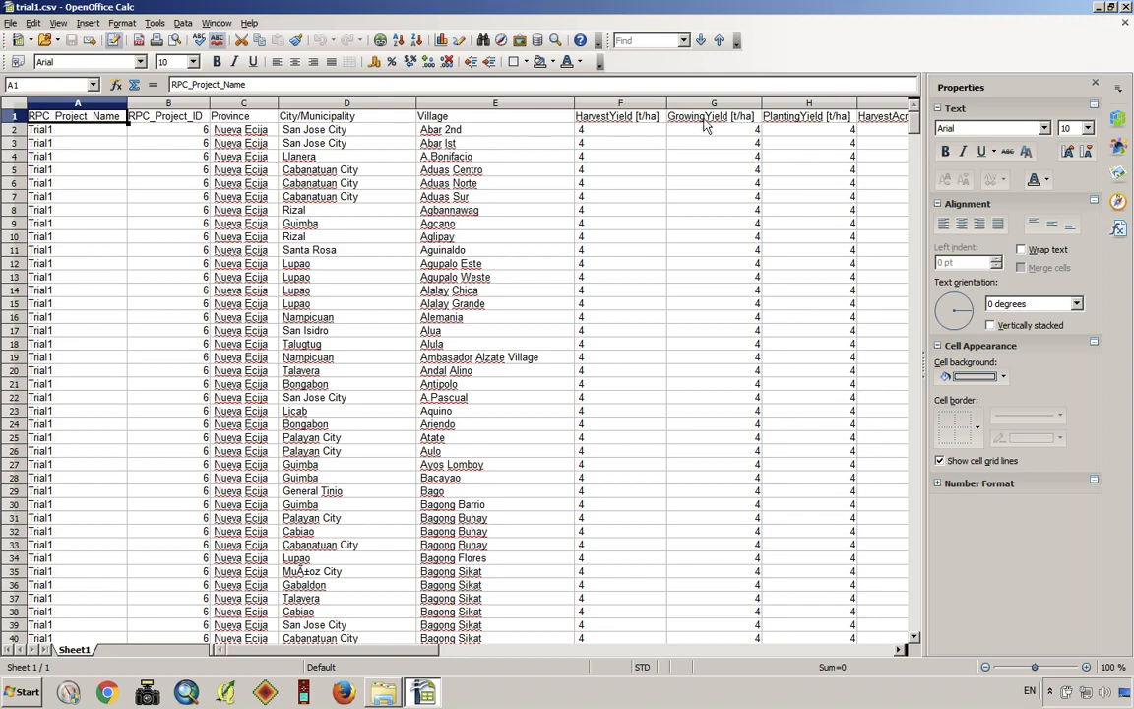
Freeze the header row above row 2 so the column names stay in view.
left_click(86, 136)
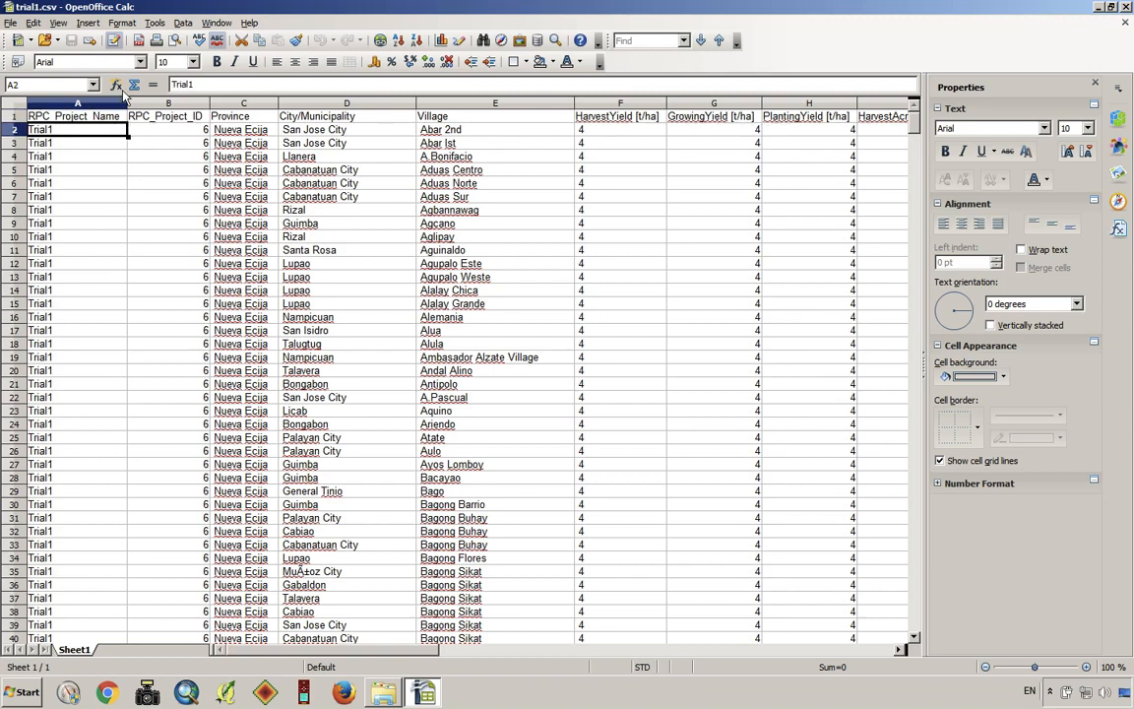
left_click(218, 23)
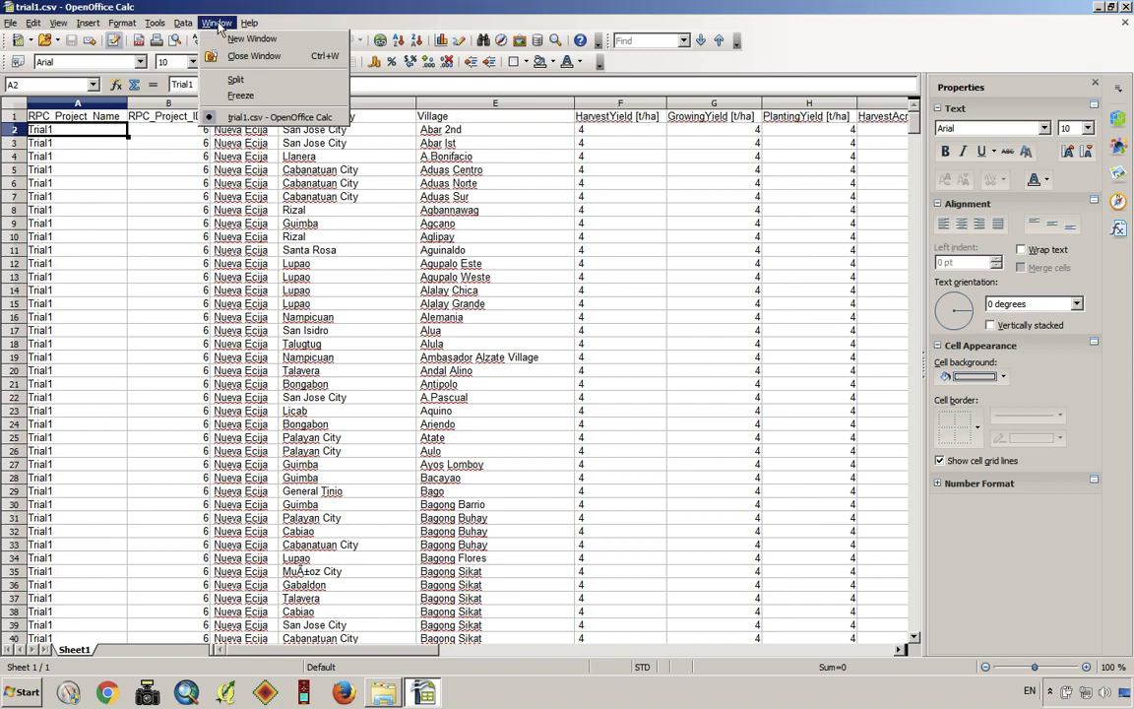
left_click(240, 94)
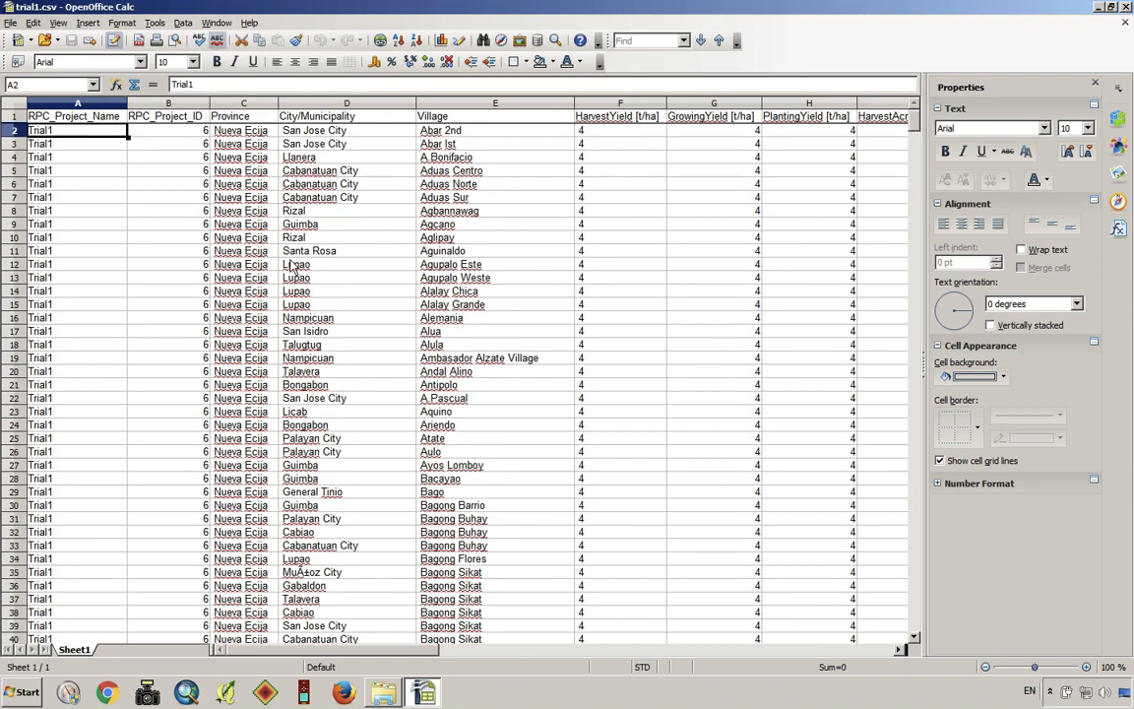
left_click_drag(912, 123, 916, 69)
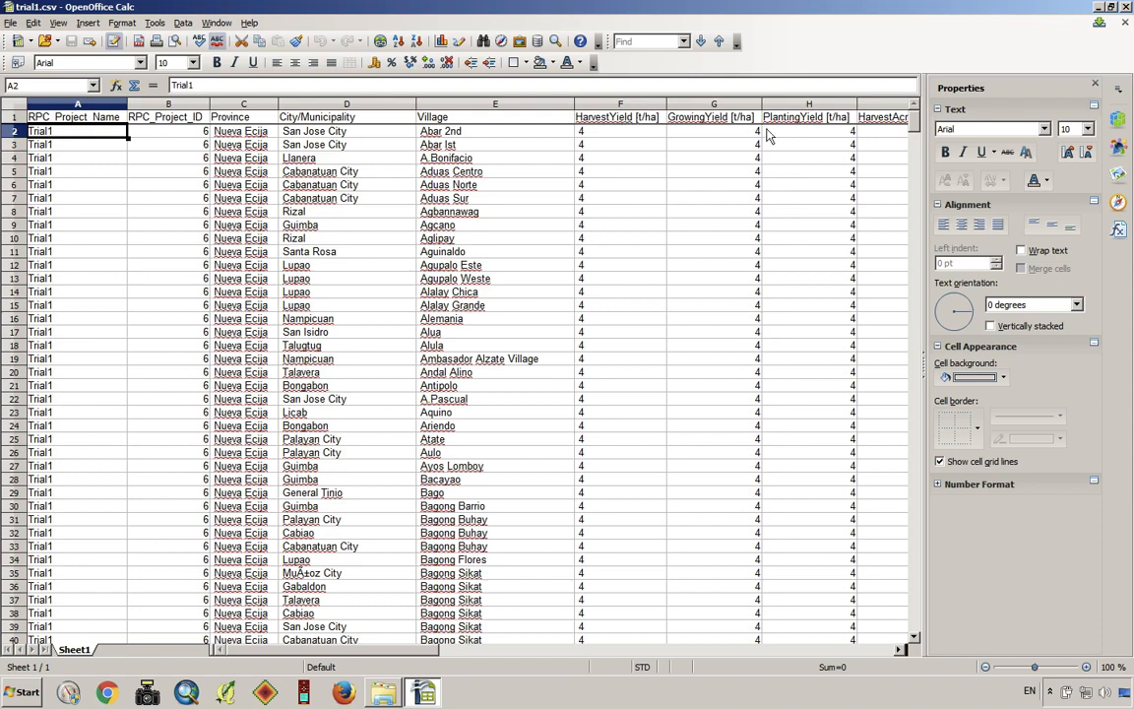
Examine the yield, acreage and production columns for harvest, growing and planting, from HarvestYield in column F to PlantingProduction in column N.
left_click_drag(389, 658, 541, 656)
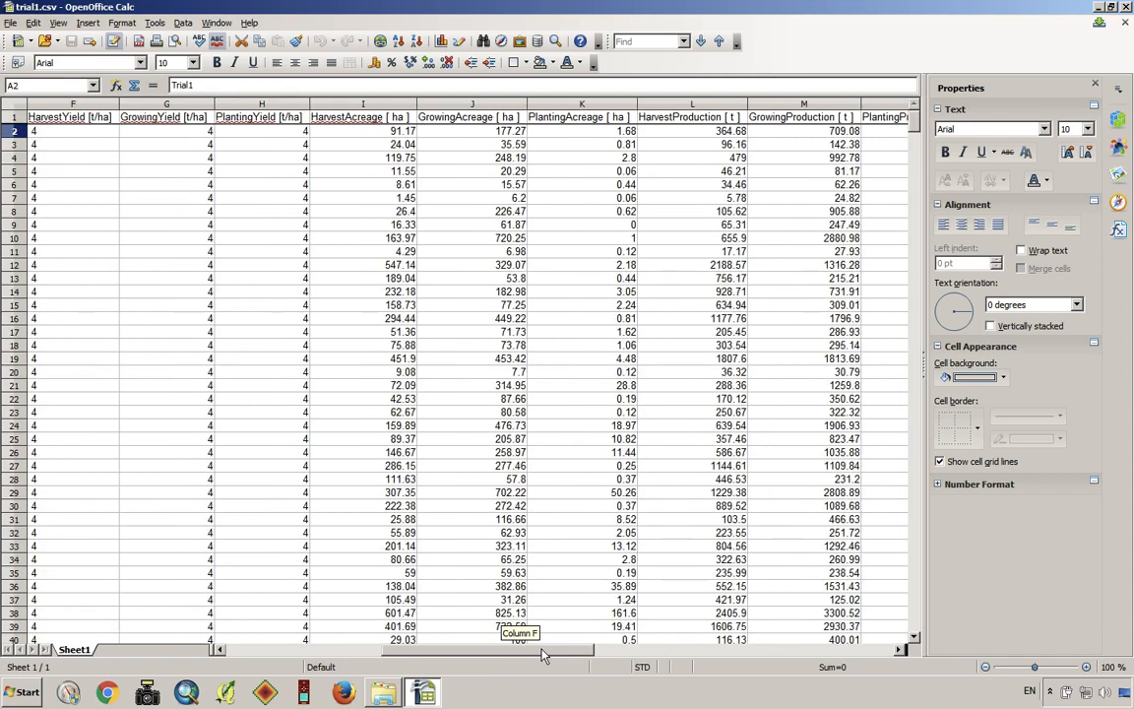
left_click(379, 120)
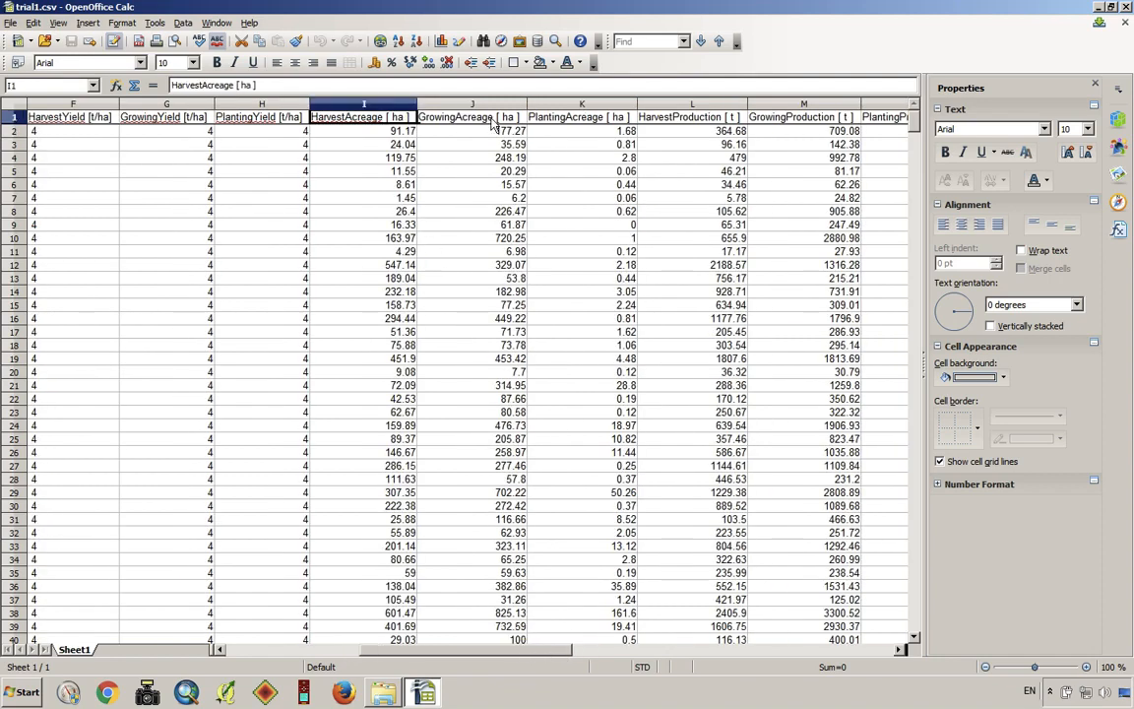
key("Right")
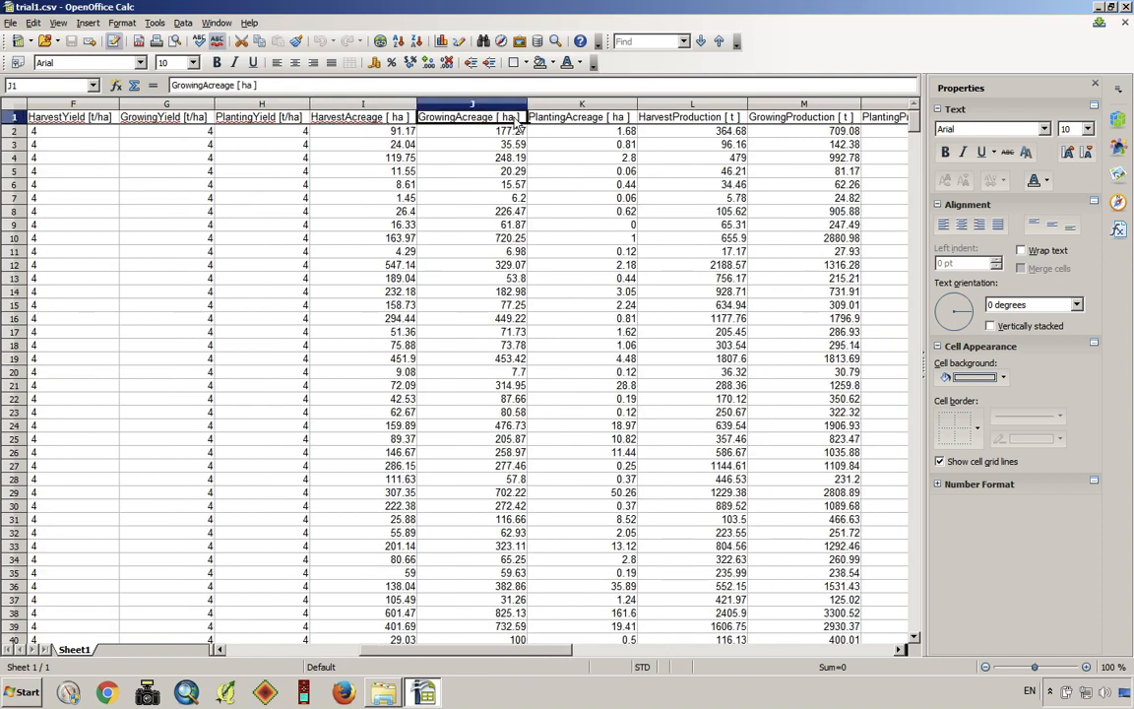
key("Right")
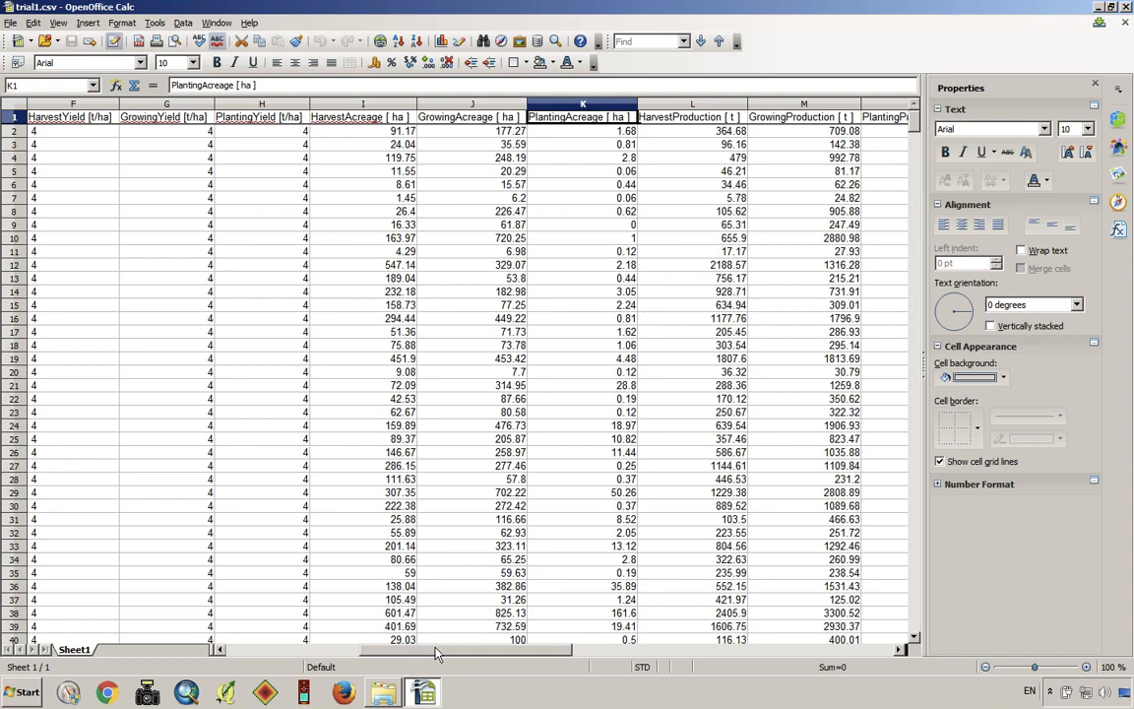
left_click_drag(436, 654, 463, 654)
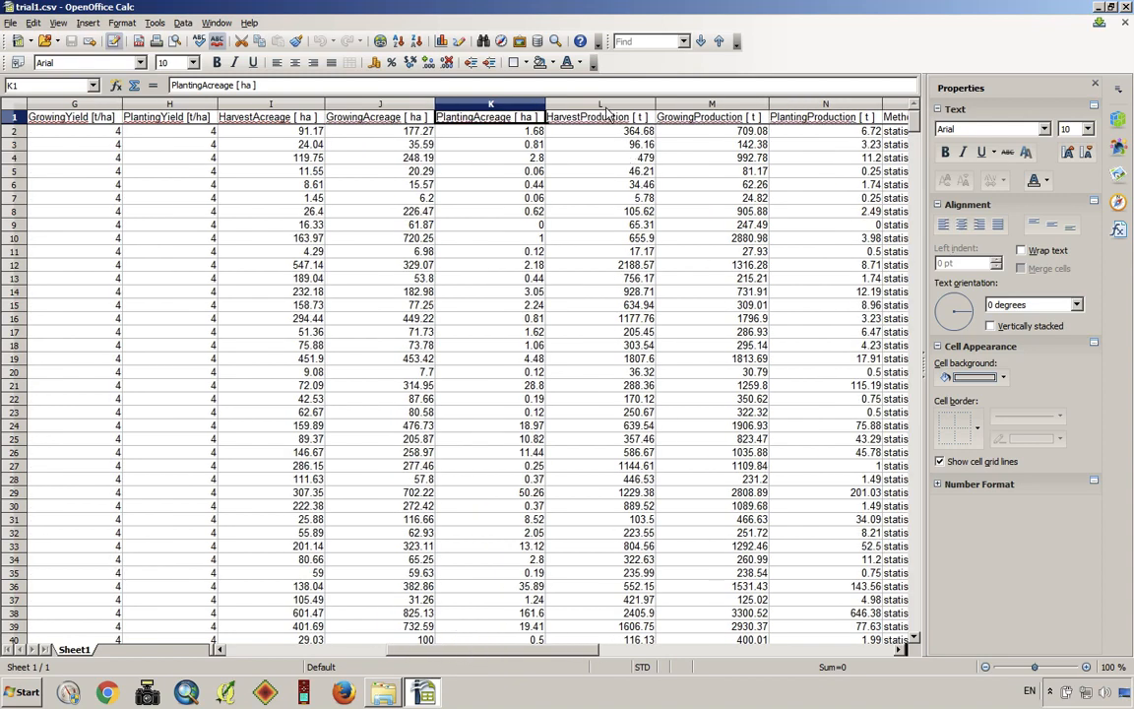
left_click(602, 104)
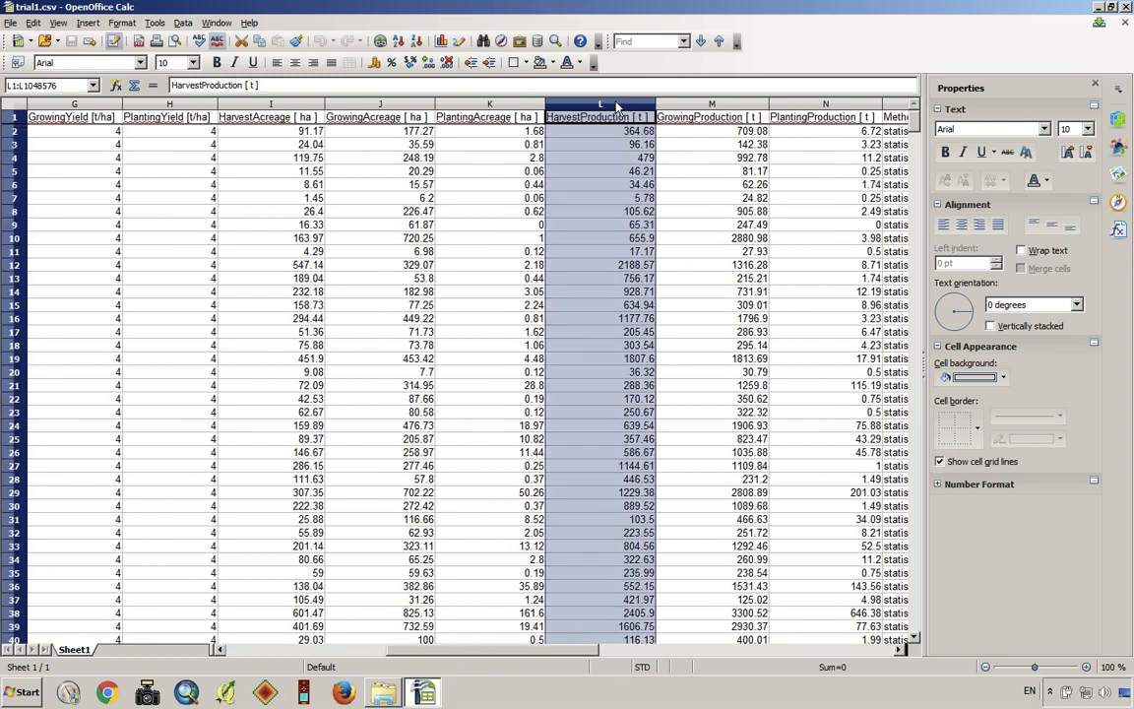
left_click(741, 104)
left_click(825, 105)
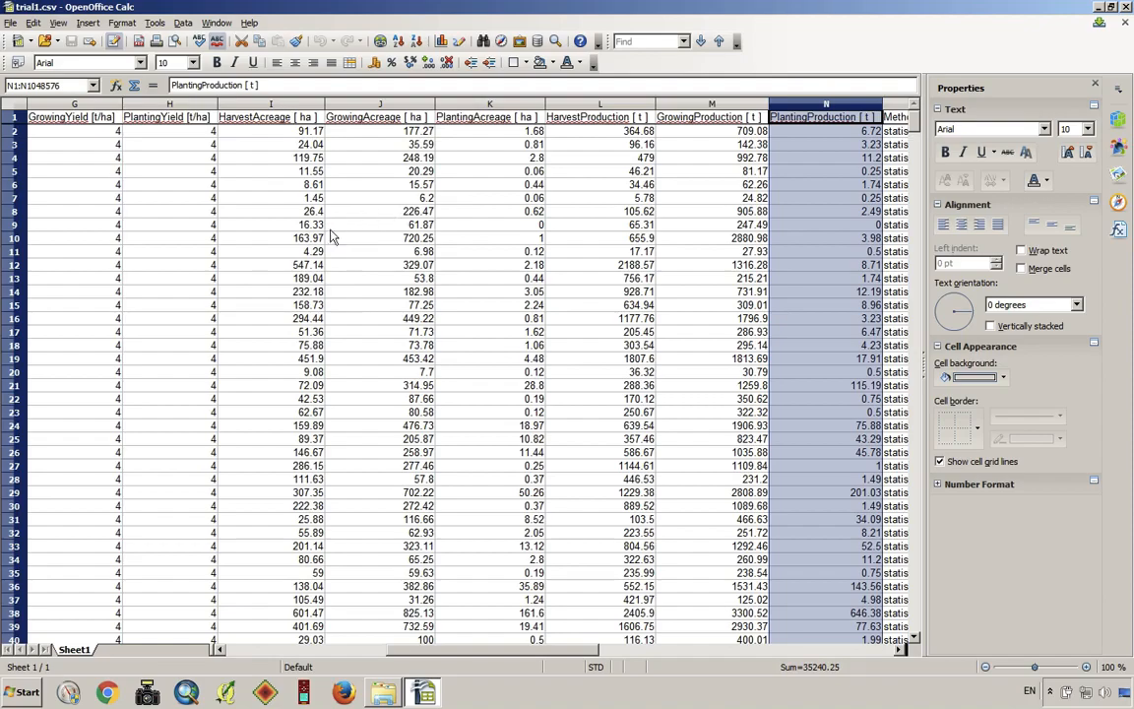
Total the HarvestAcreage column below its last data row, entering =SUM(I2:I850) in cell I851.
left_click_drag(915, 126, 914, 618)
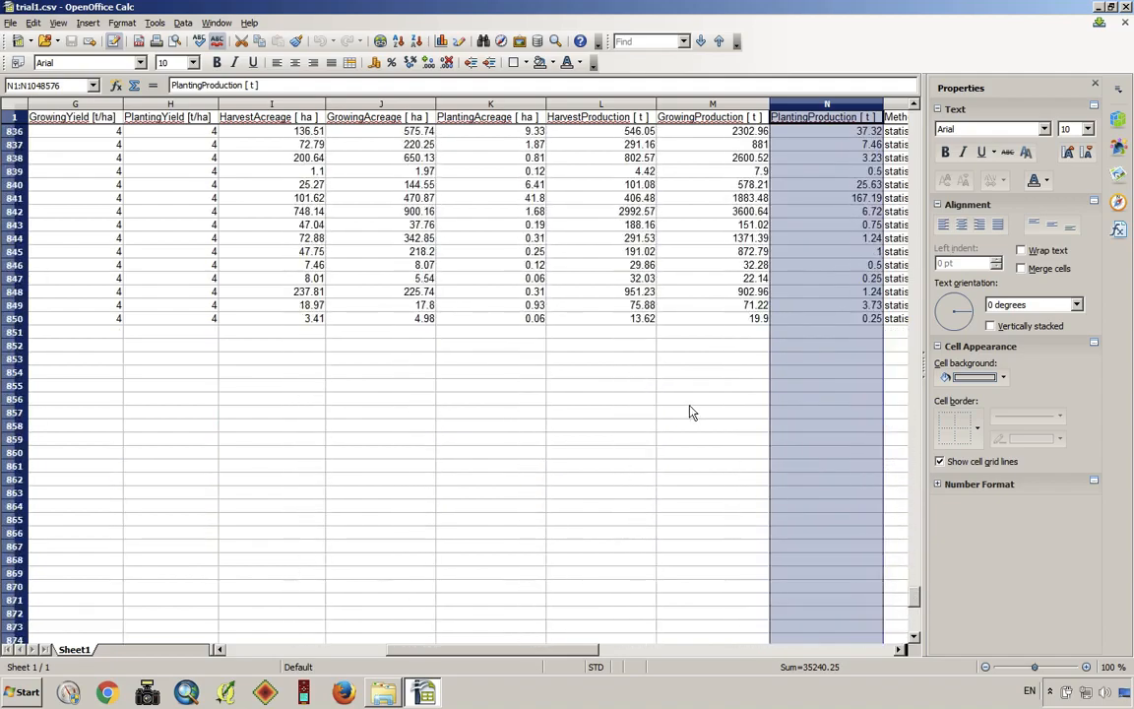
left_click(273, 335)
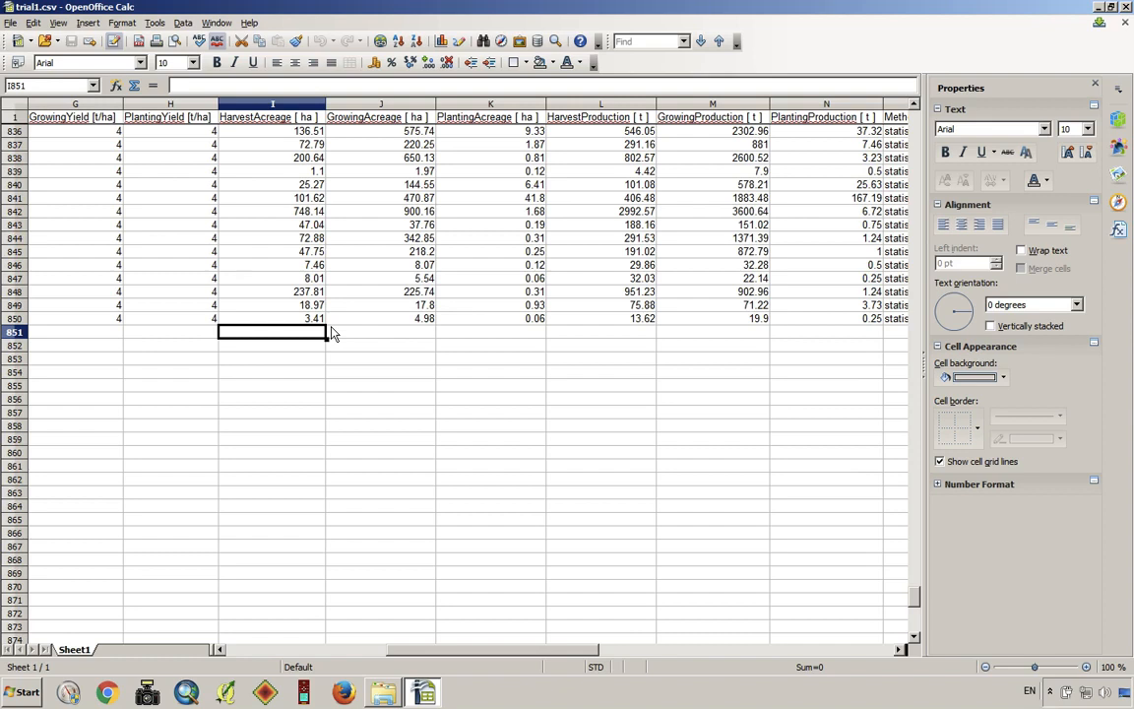
type("=")
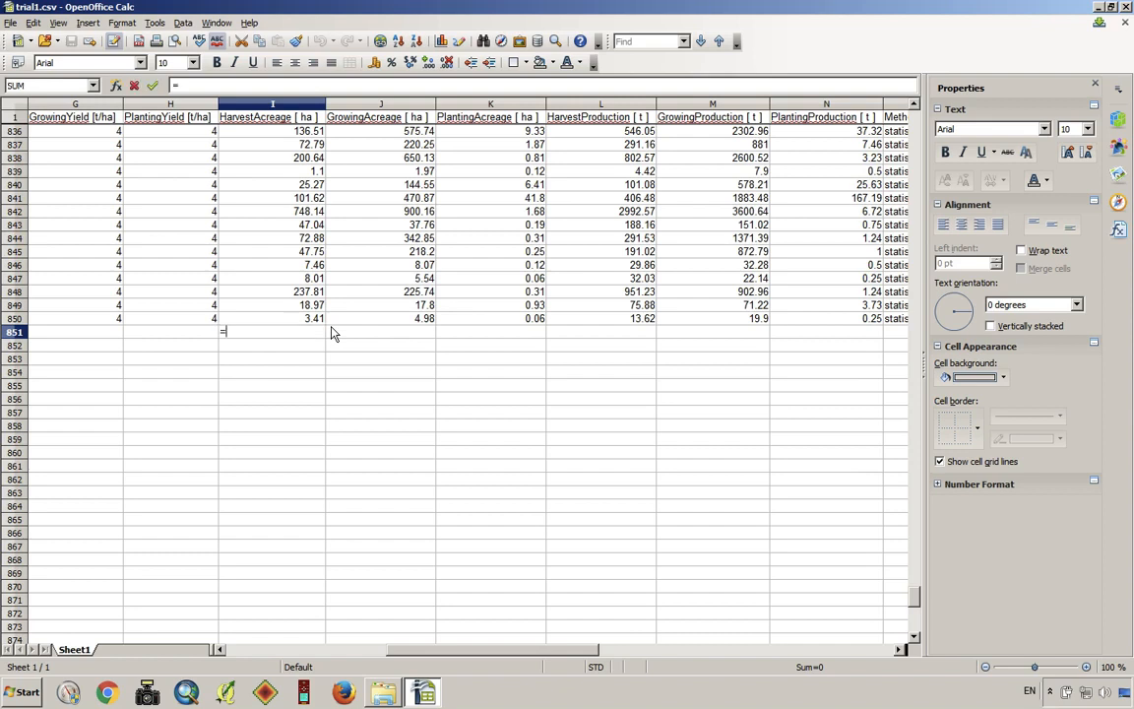
type("sum(")
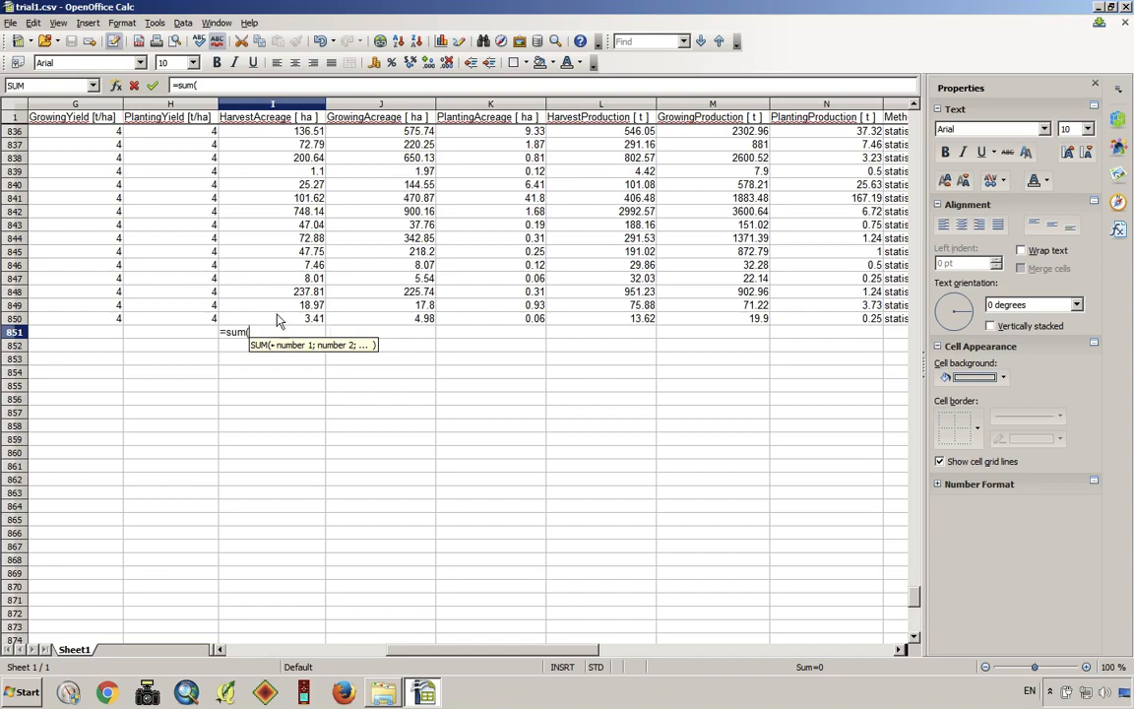
left_click(285, 321)
left_click_drag(284, 321, 290, 7)
left_click_drag(296, 126, 297, 131)
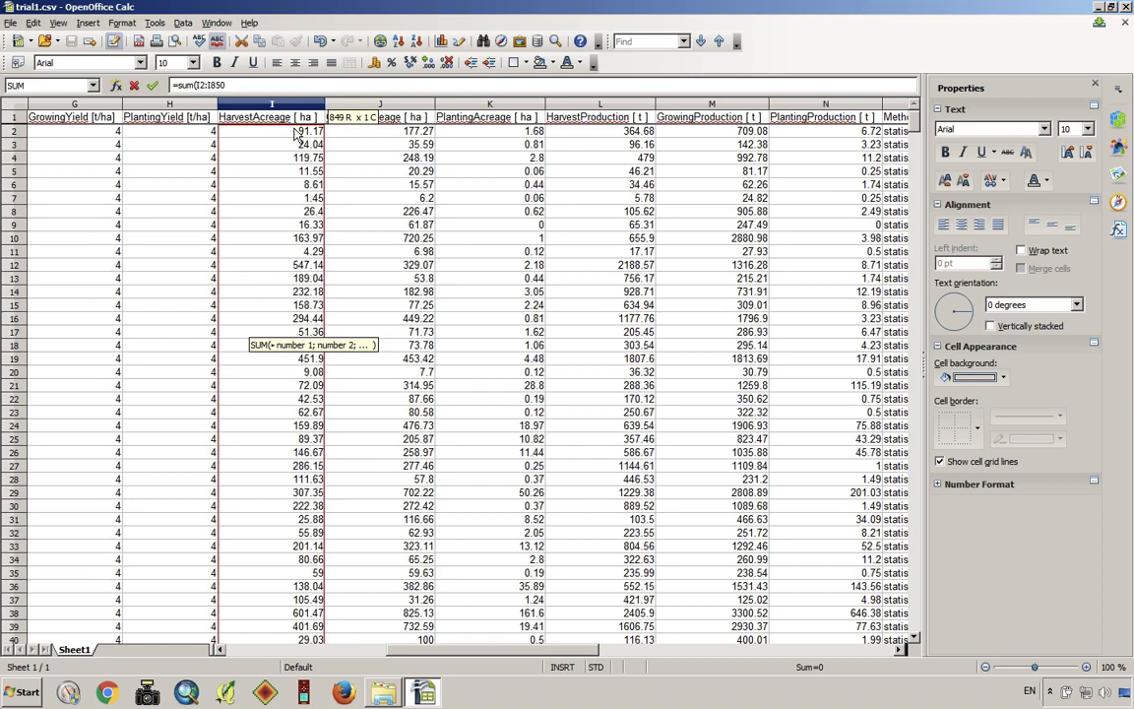
left_click_drag(297, 131, 297, 132)
key("Return")
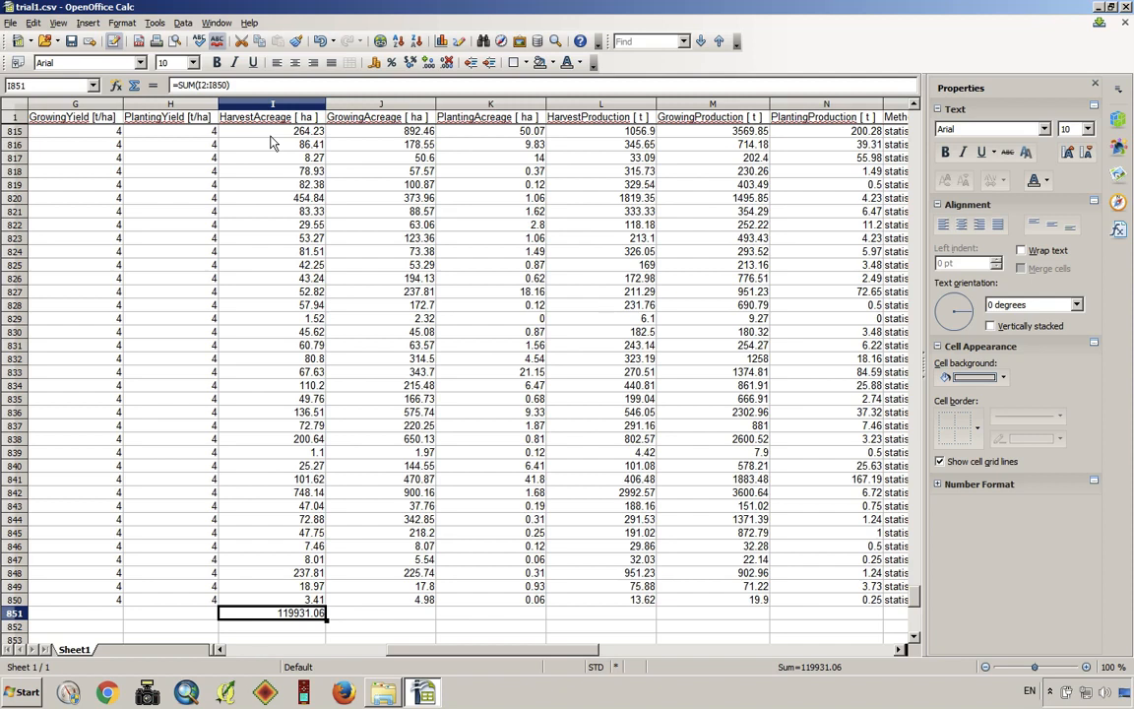
Copy the HarvestAcreage total formula from I851 into J851:N851 to total the remaining acreage and production columns.
right_click(305, 618)
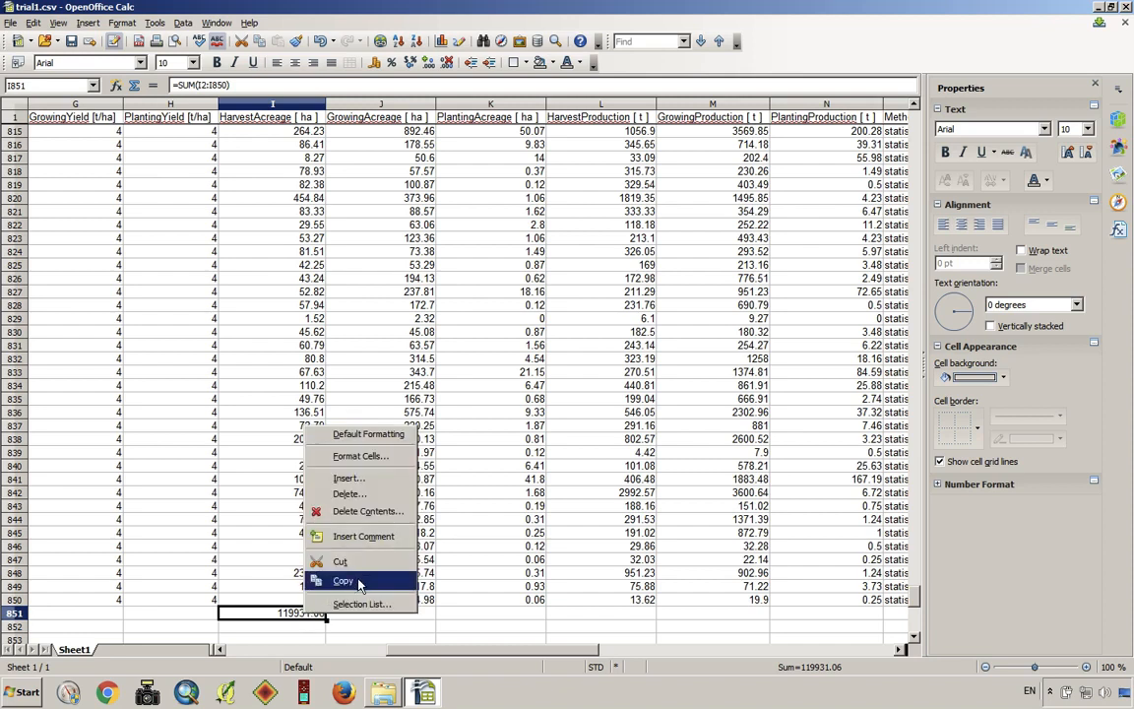
left_click(343, 580)
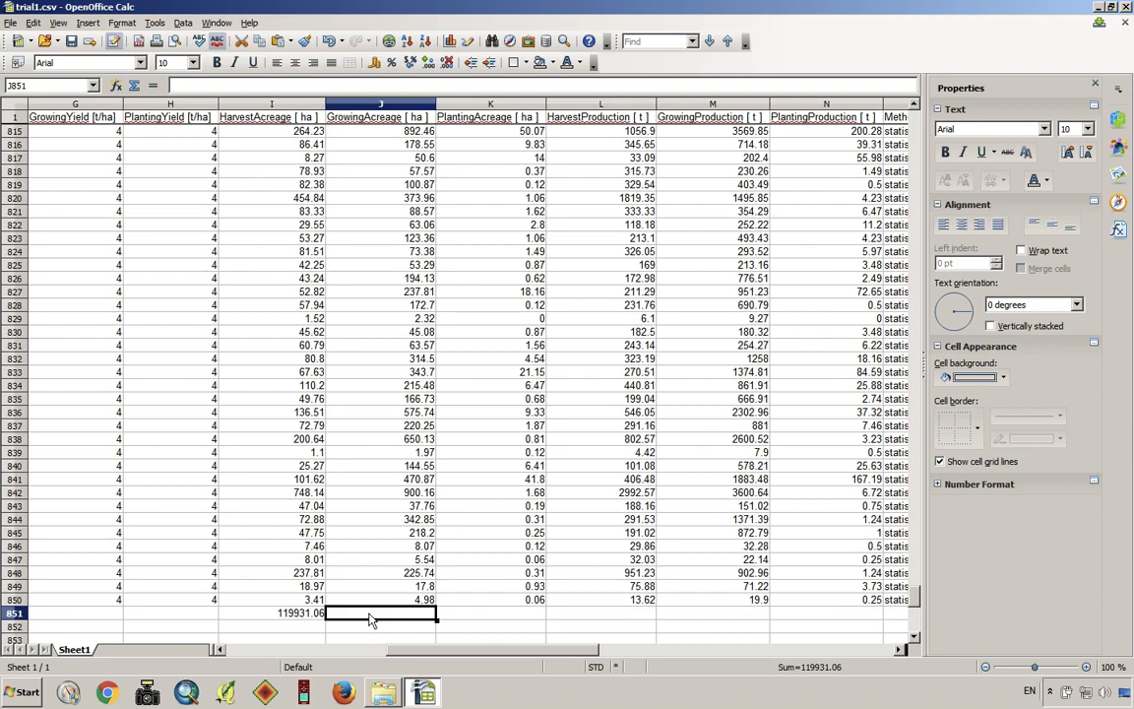
right_click(382, 613)
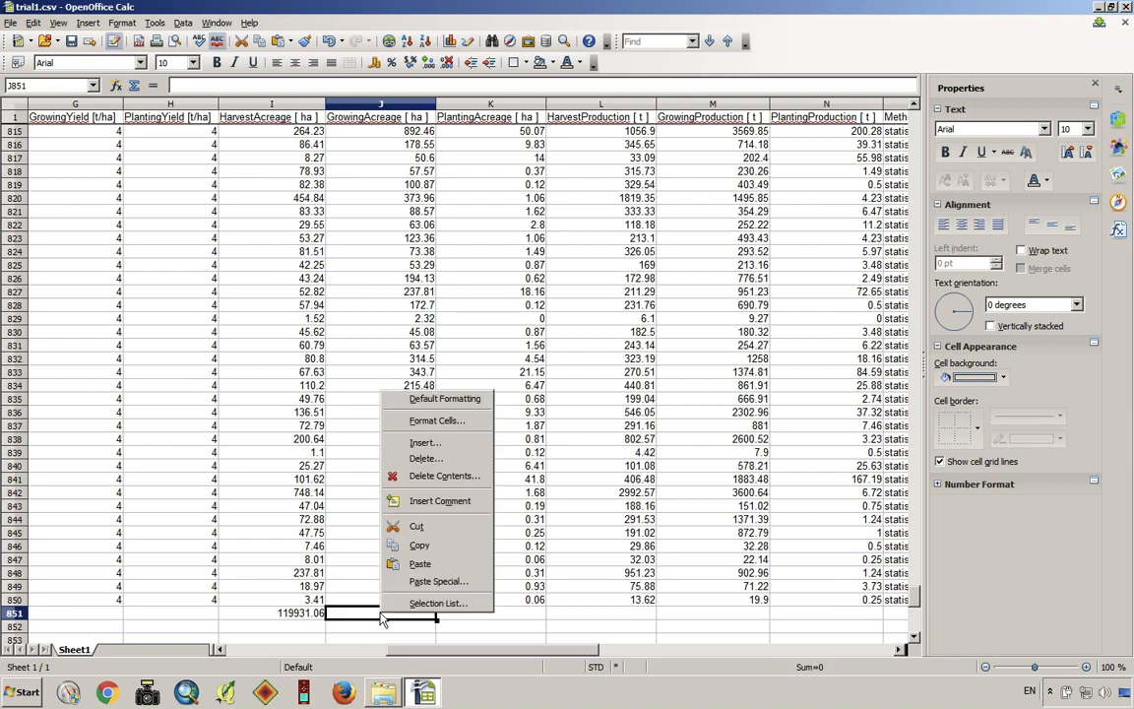
left_click(420, 563)
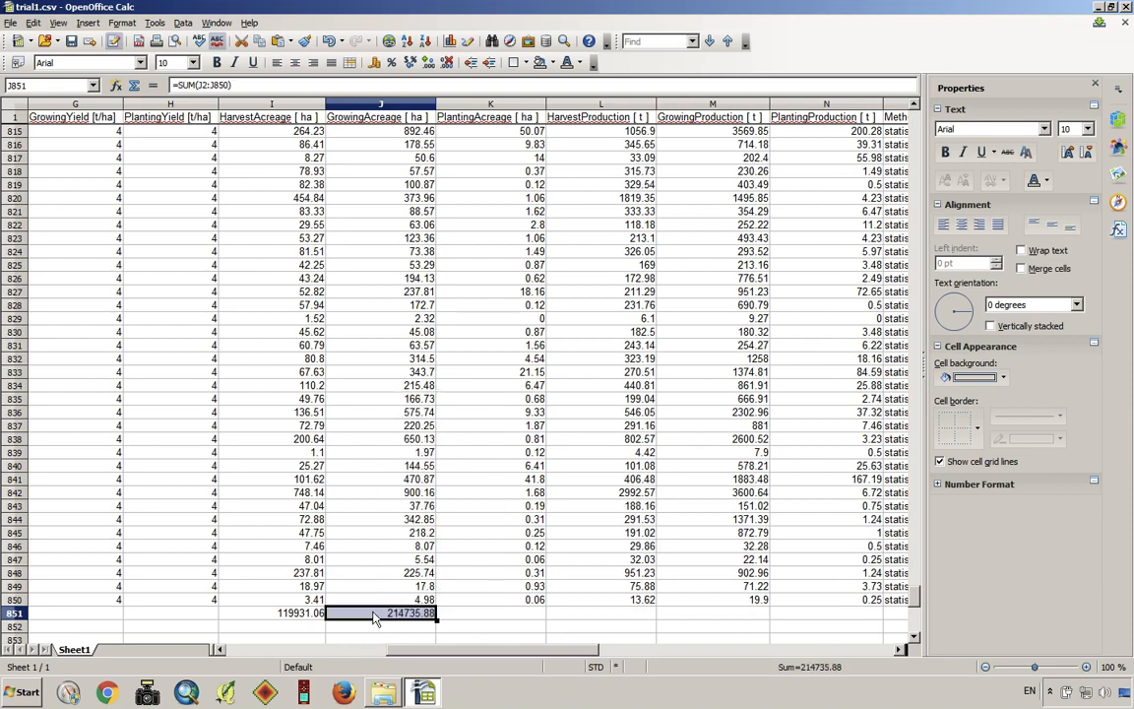
left_click(465, 616)
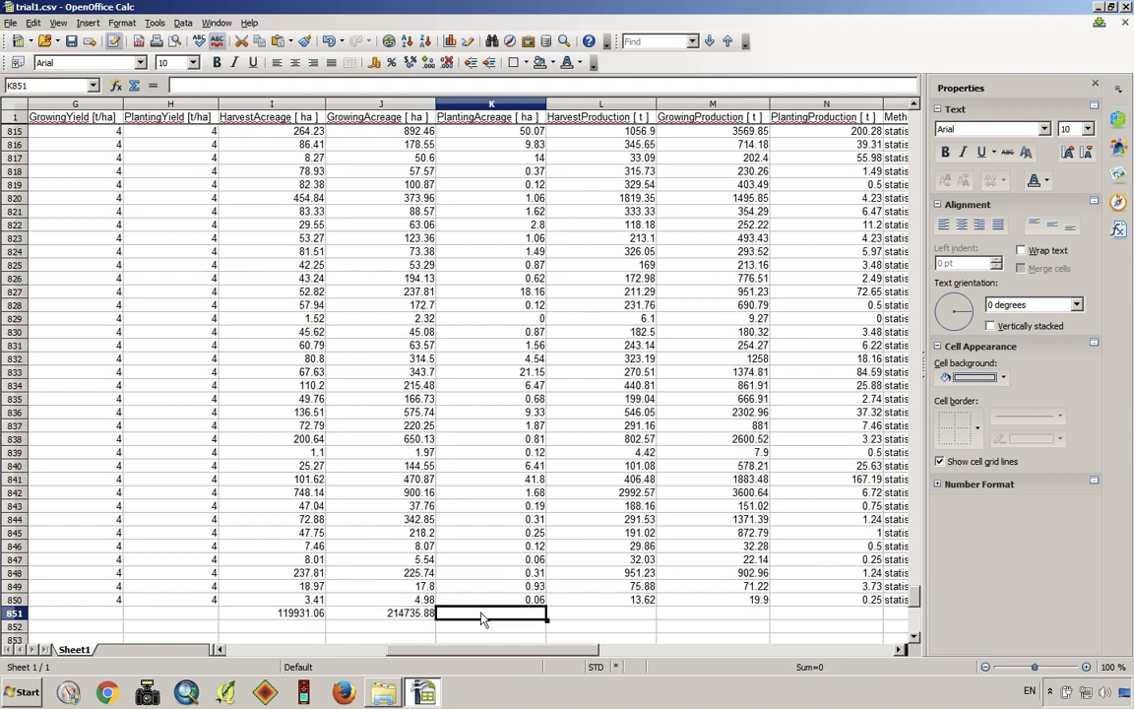
left_click_drag(488, 618, 827, 620)
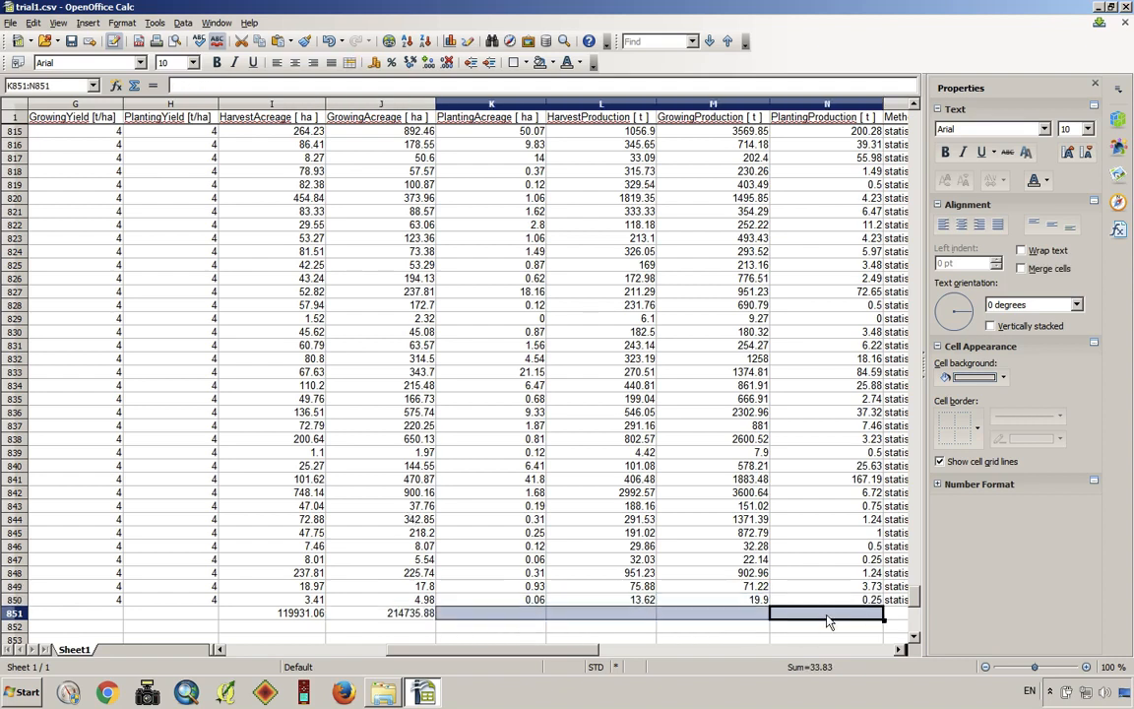
right_click(522, 615)
left_click(502, 510)
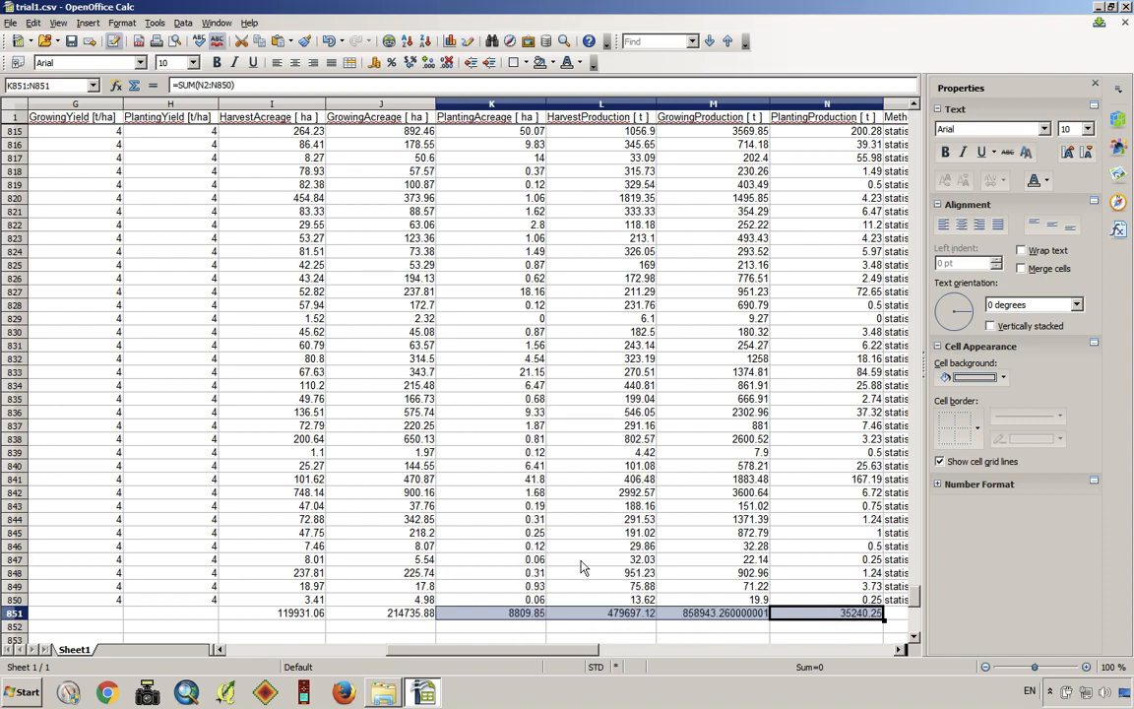
scroll(555, 452, "down", 3)
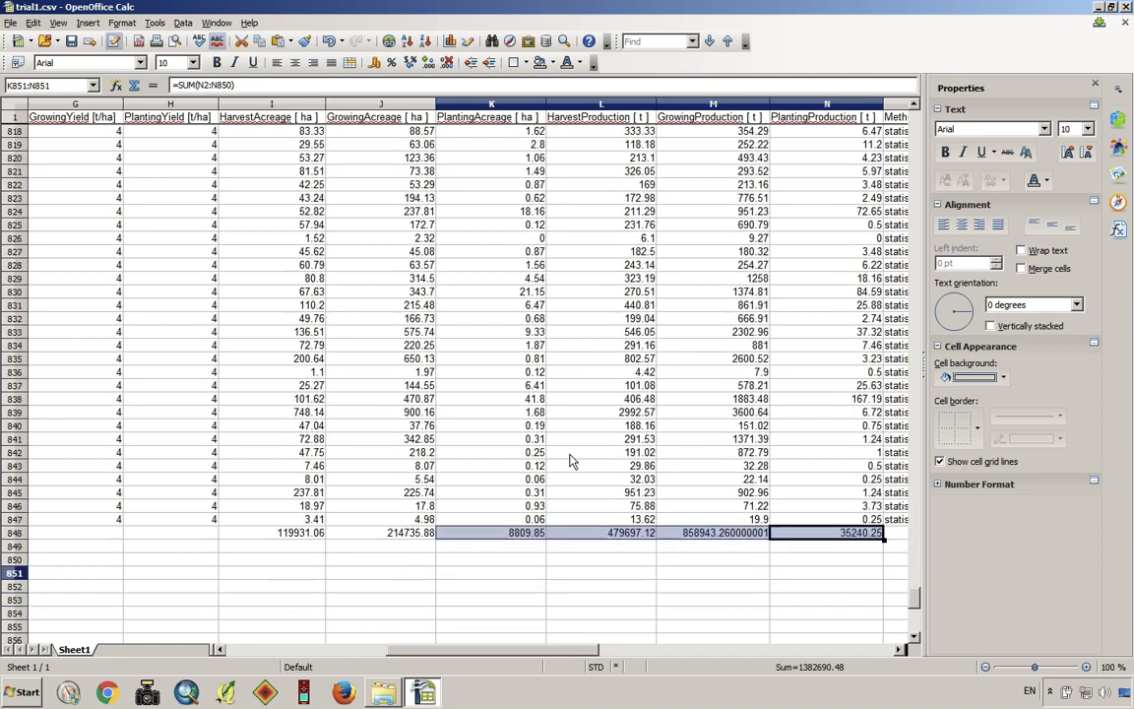
left_click(499, 507)
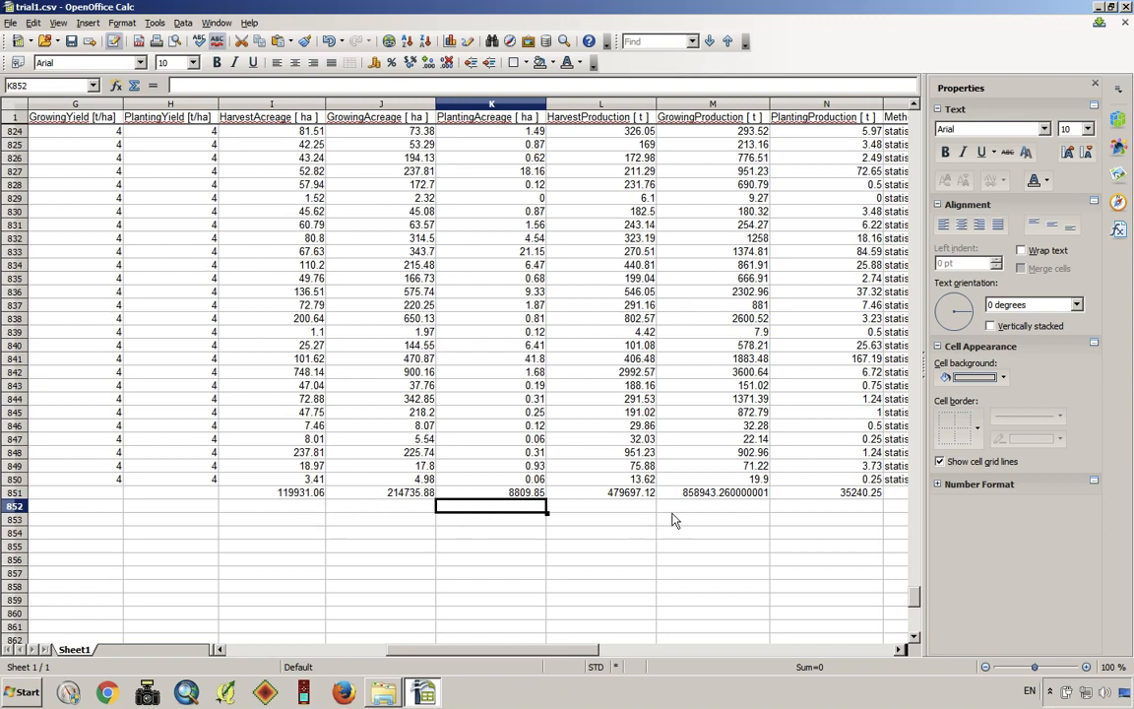
left_click(619, 493)
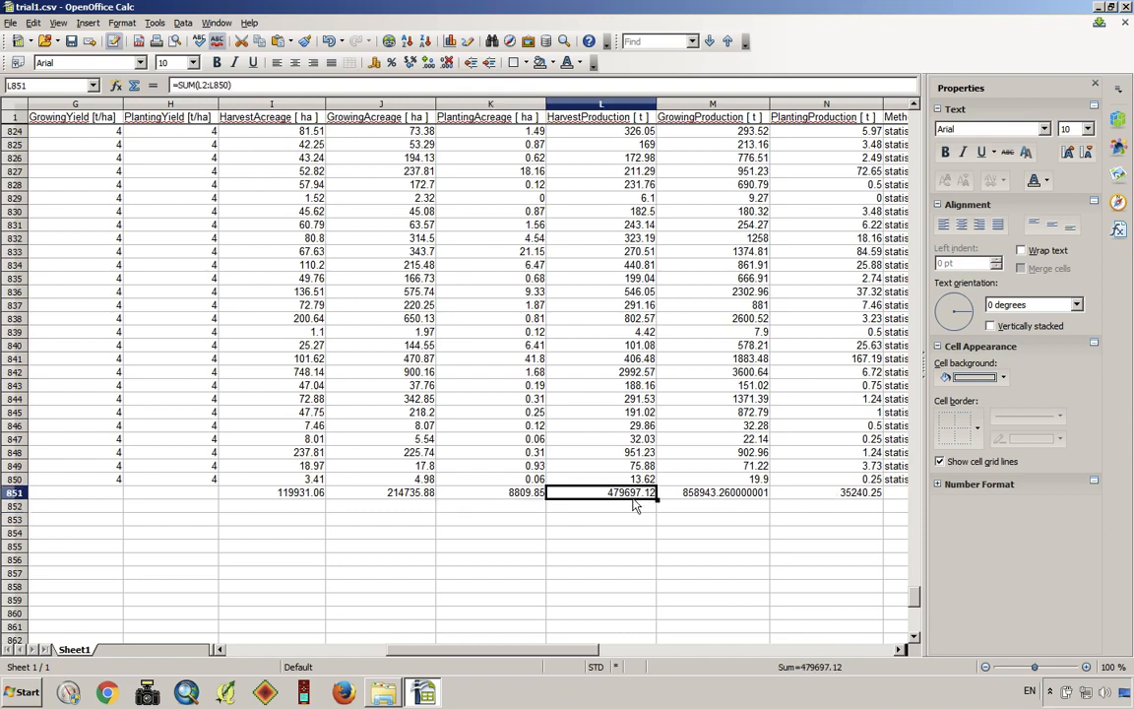
Add up the three acreage totals in cell I853 with the formula =SUM(I851:K851).
left_click(318, 519)
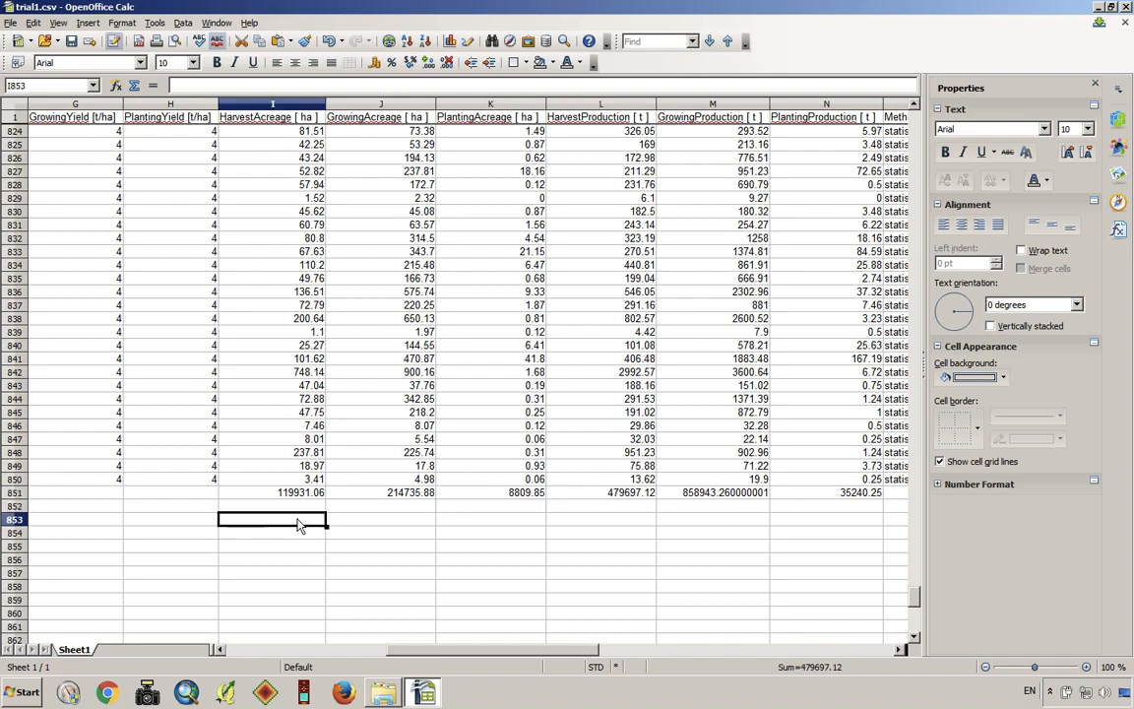
type("=")
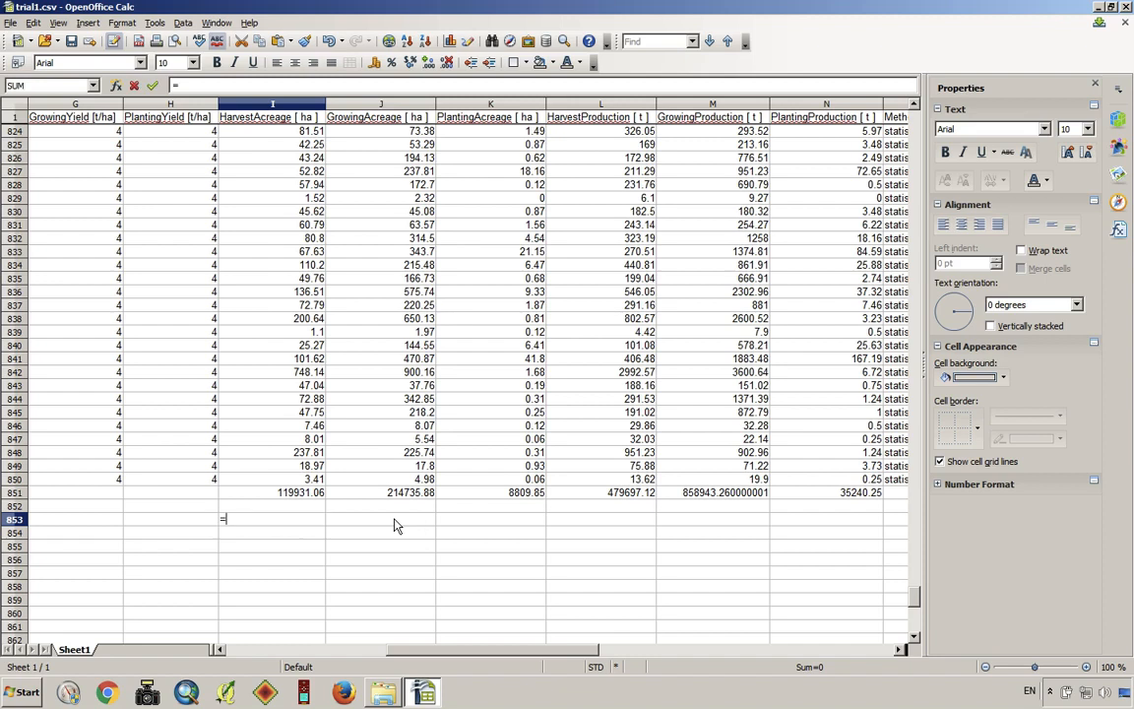
type("sum(")
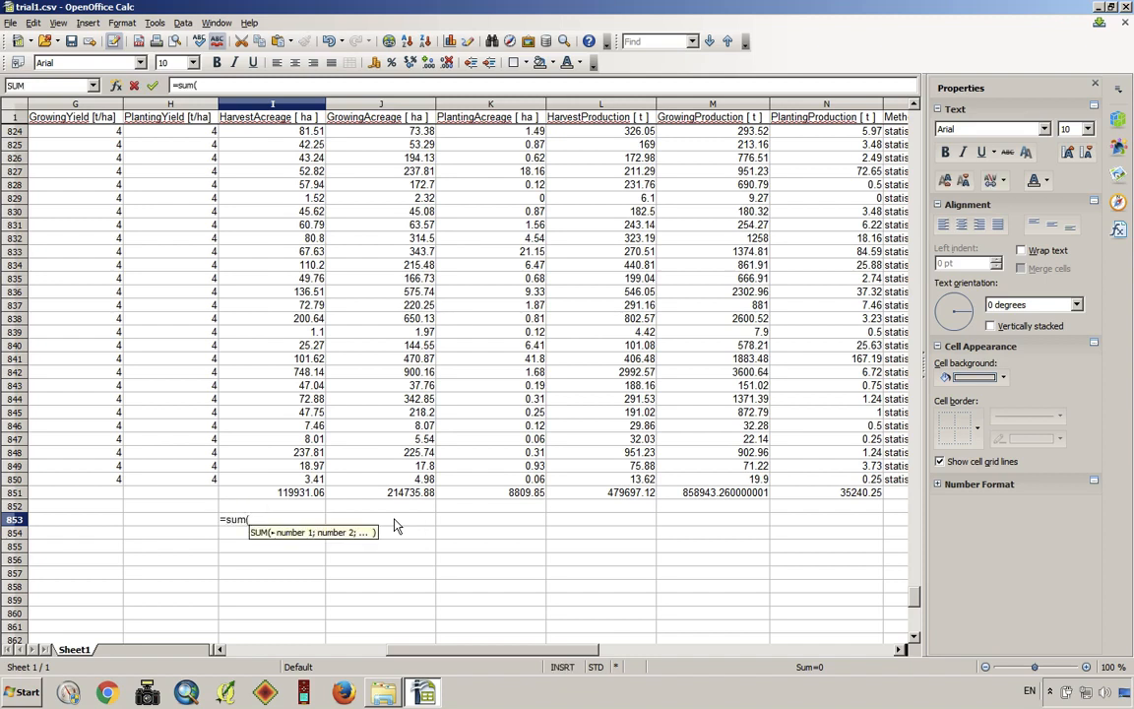
left_click_drag(302, 496, 493, 497)
key("Return")
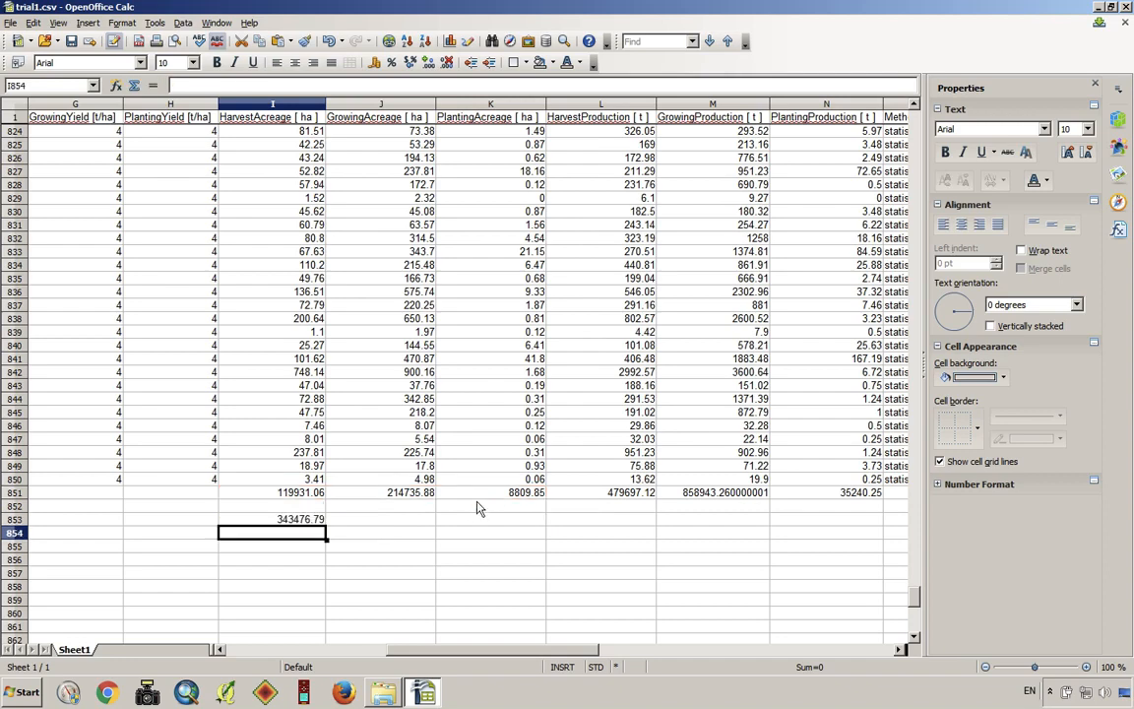
Copy the combined acreage formula from I853 into L853 to sum the three production totals, and check both cells.
left_click(287, 518)
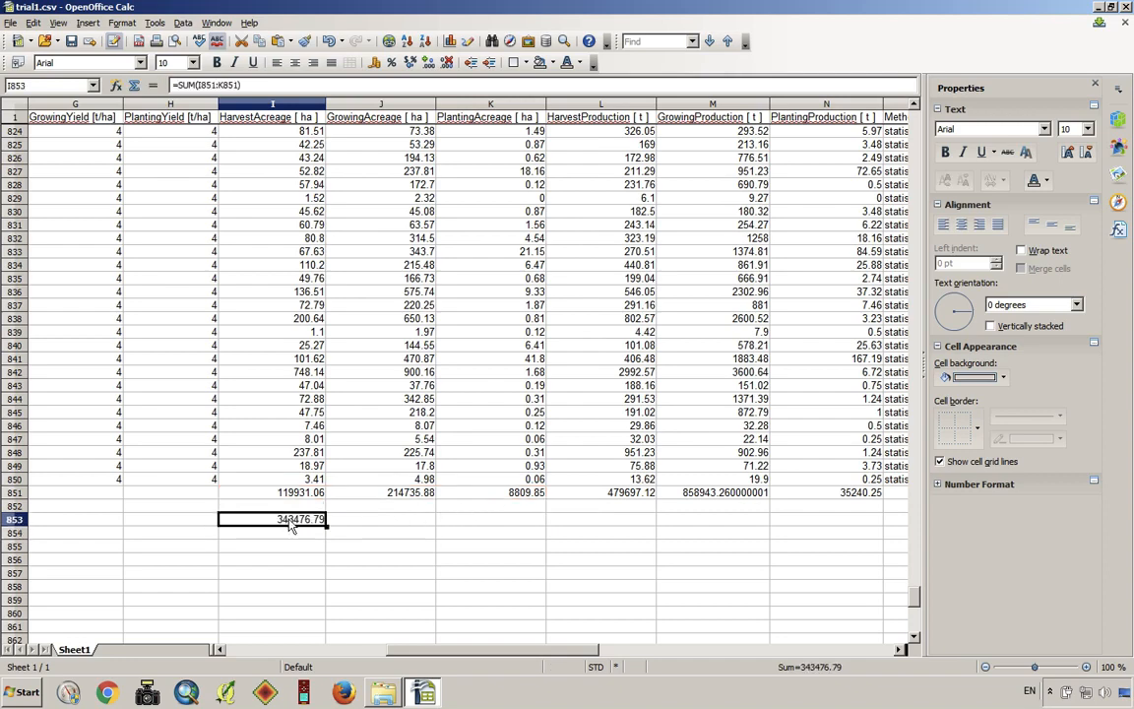
key("super")
left_click(389, 544)
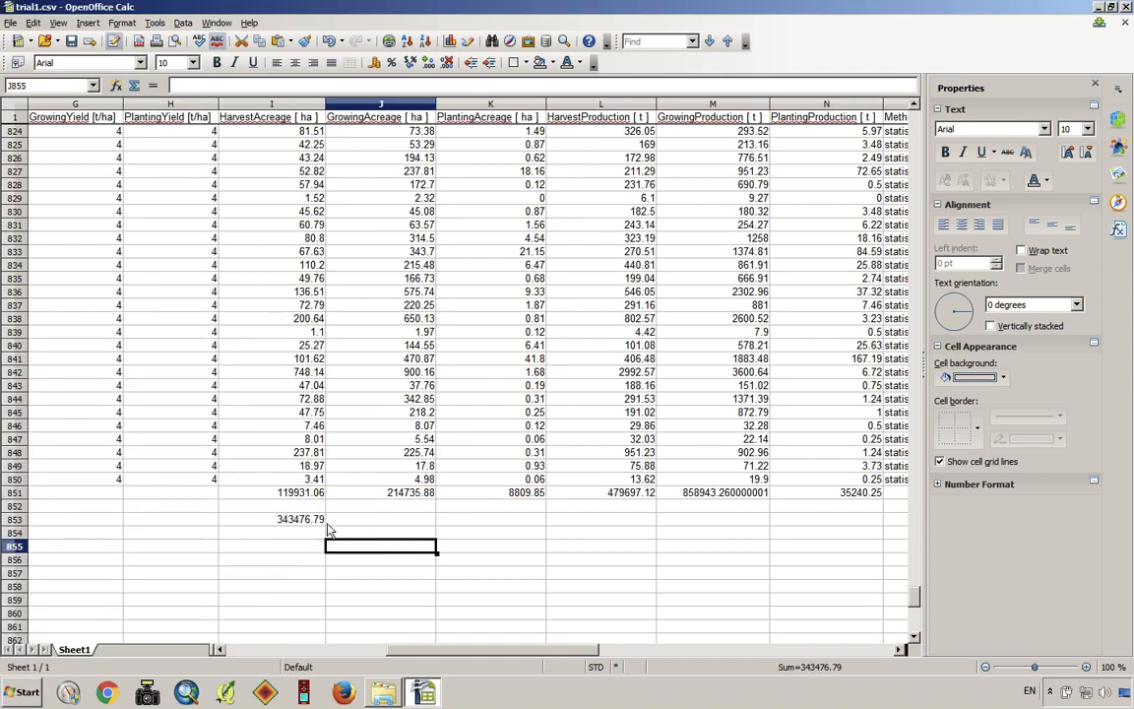
right_click(304, 519)
left_click(328, 409)
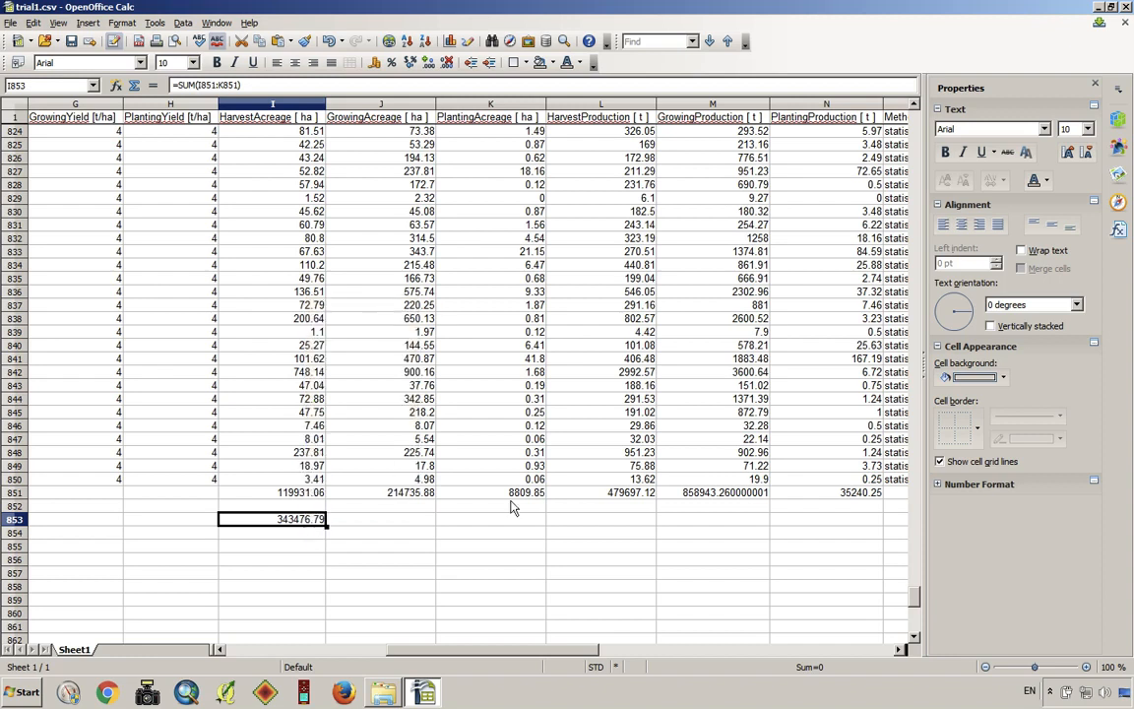
left_click(594, 520)
right_click(594, 519)
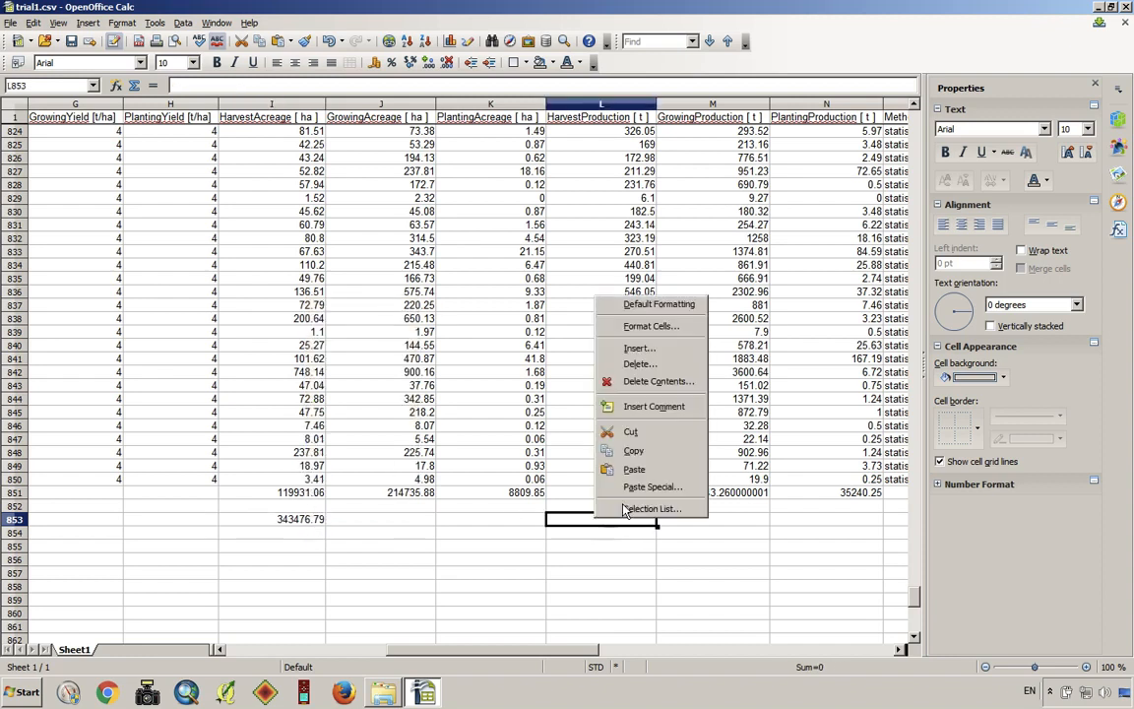
left_click(635, 469)
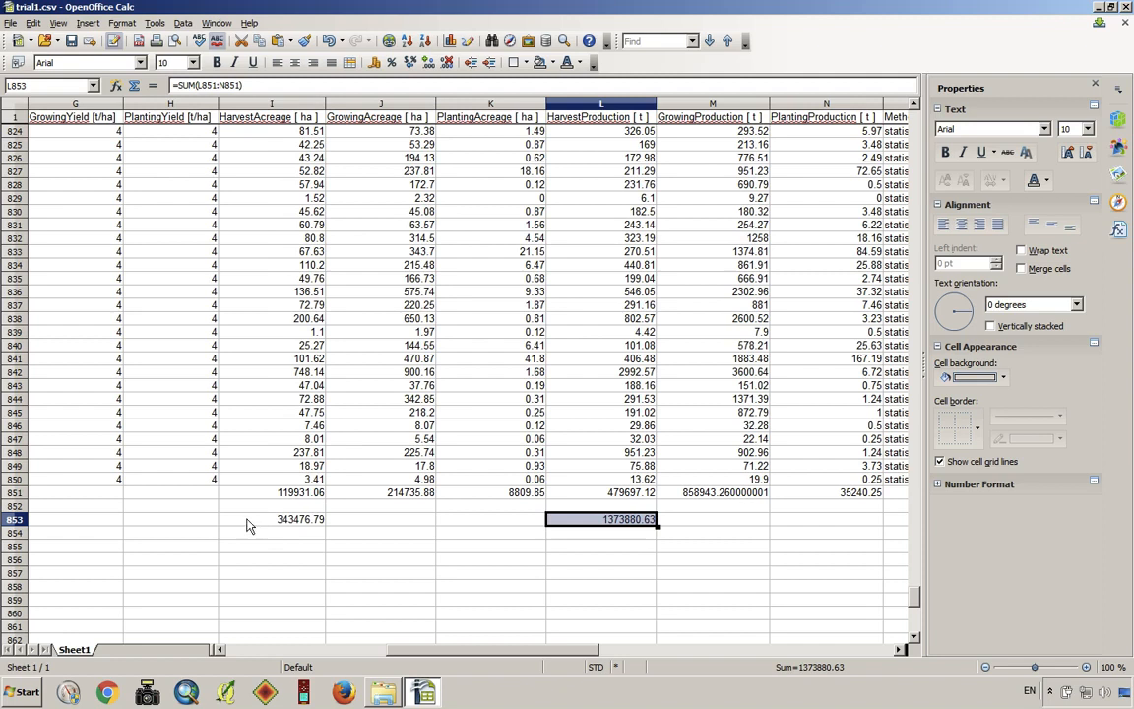
left_click(284, 523)
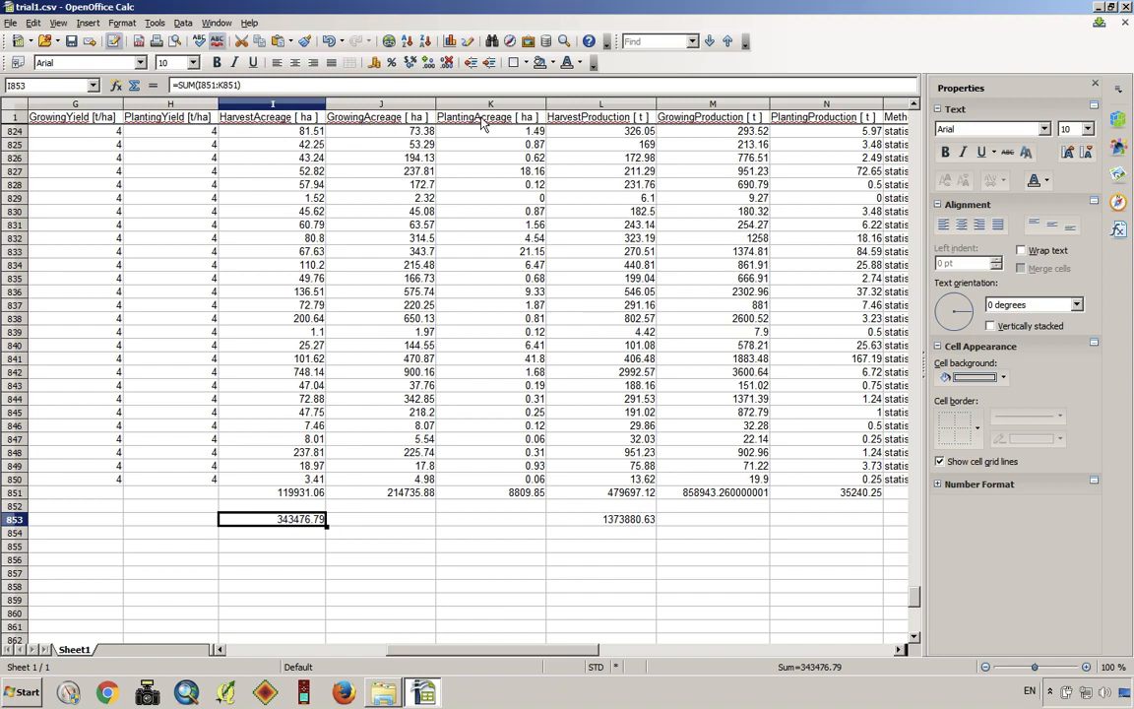
left_click(591, 519)
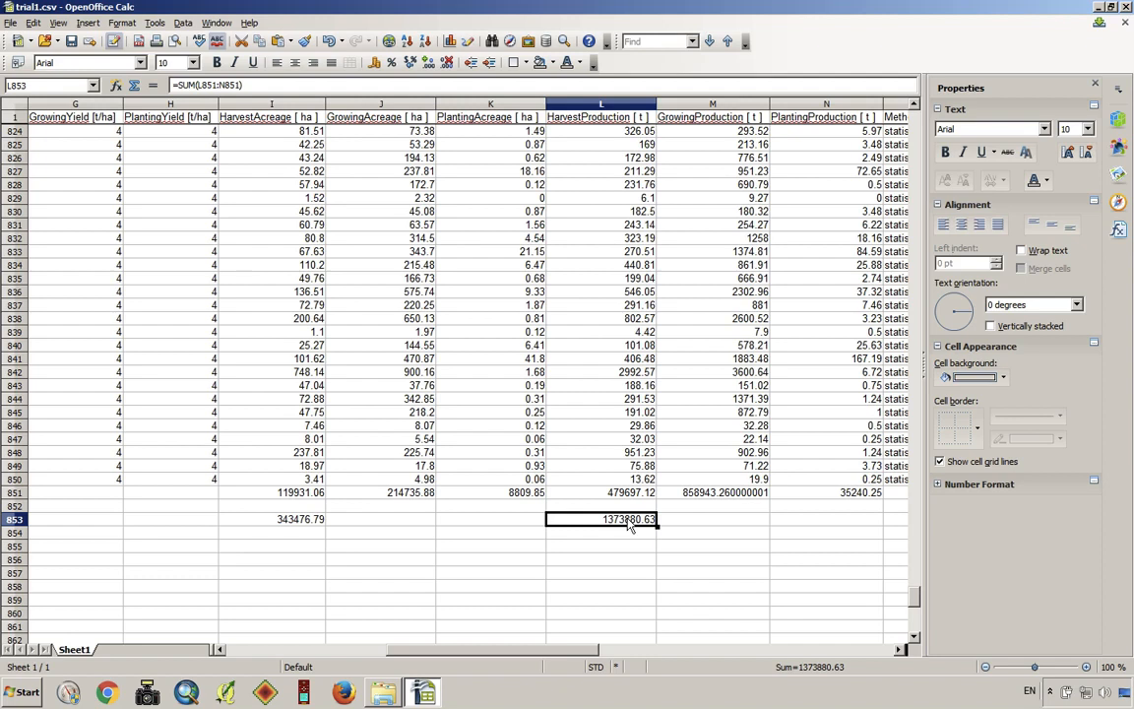
Return to the Output_Data folder and examine the files that make up the shapefile, from trial1.dbf to trial1.shx.
left_click(1099, 7)
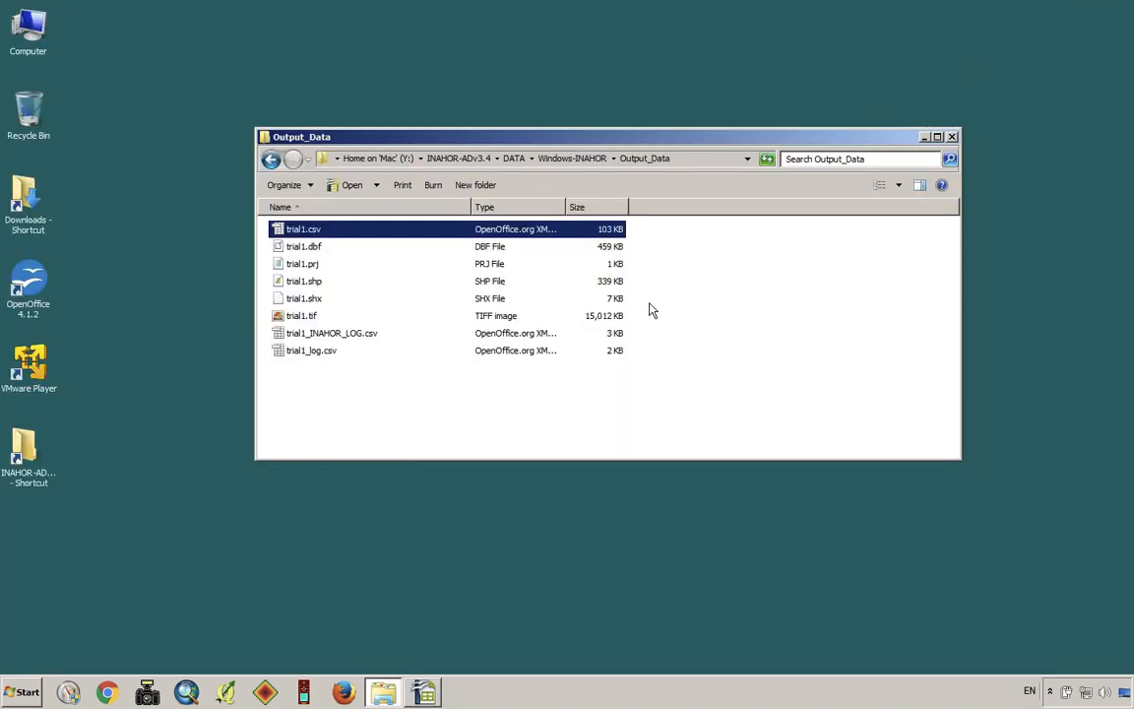
left_click(311, 283)
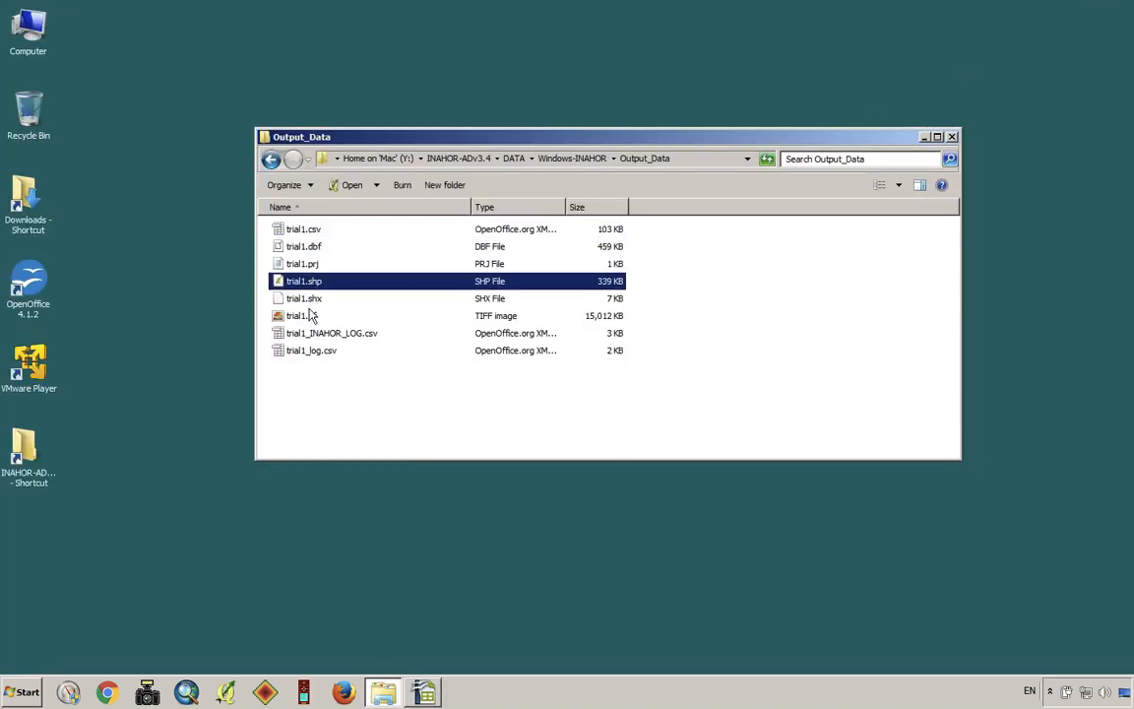
left_click(316, 420)
left_click(311, 246)
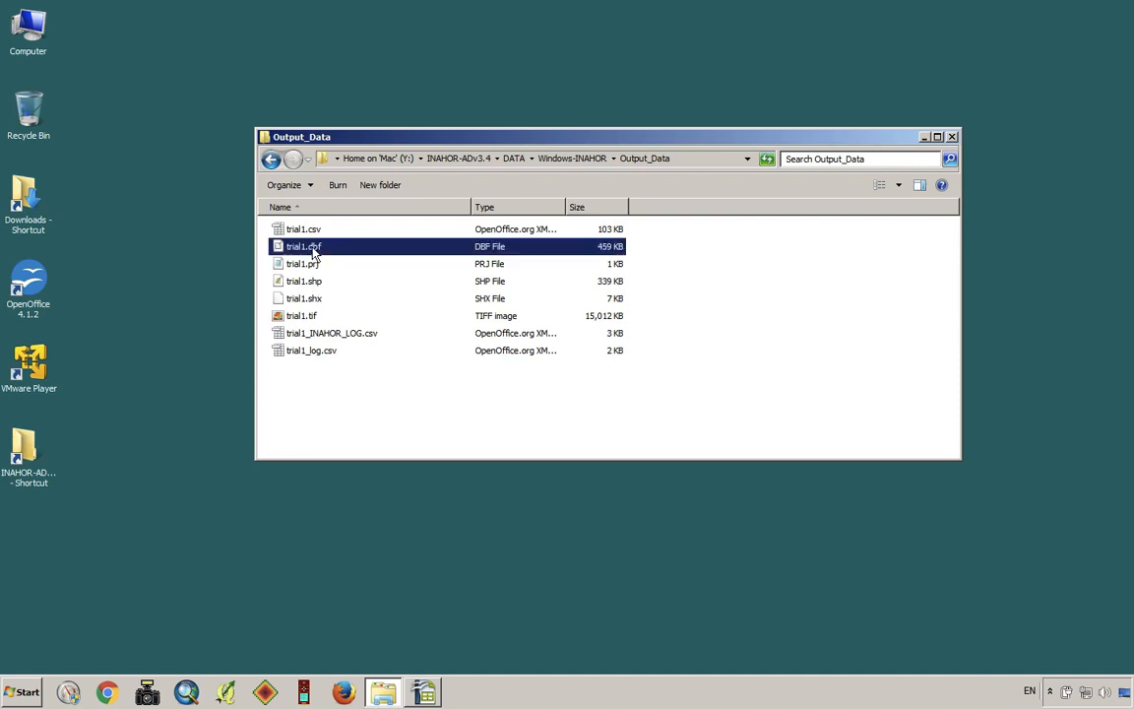
left_click(305, 302, "shift")
left_click(320, 389)
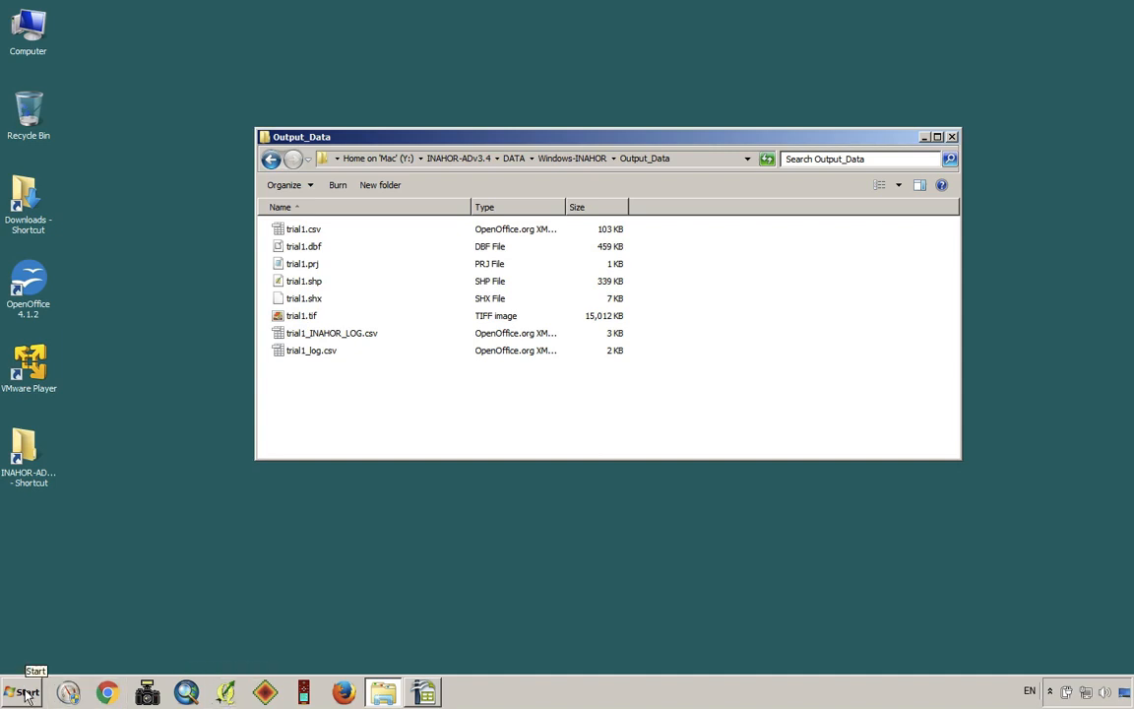
Start QGIS and add the shapefile trial1.shp from the Output_Data folder as a vector layer.
left_click(226, 693)
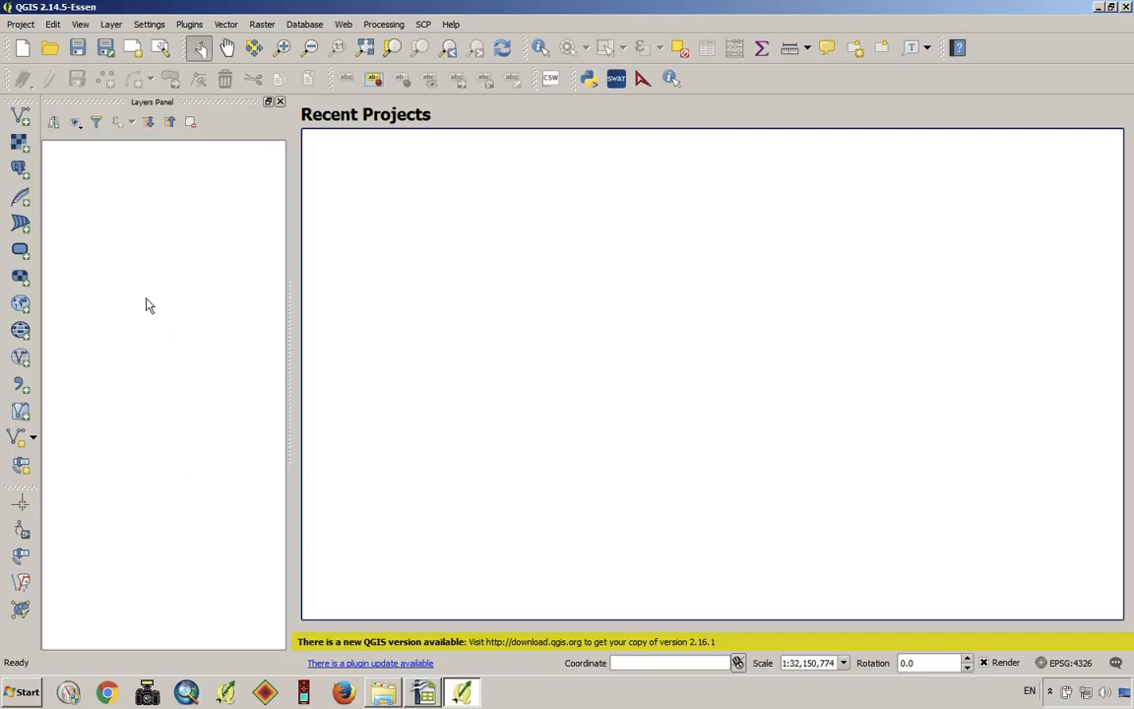
left_click(24, 117)
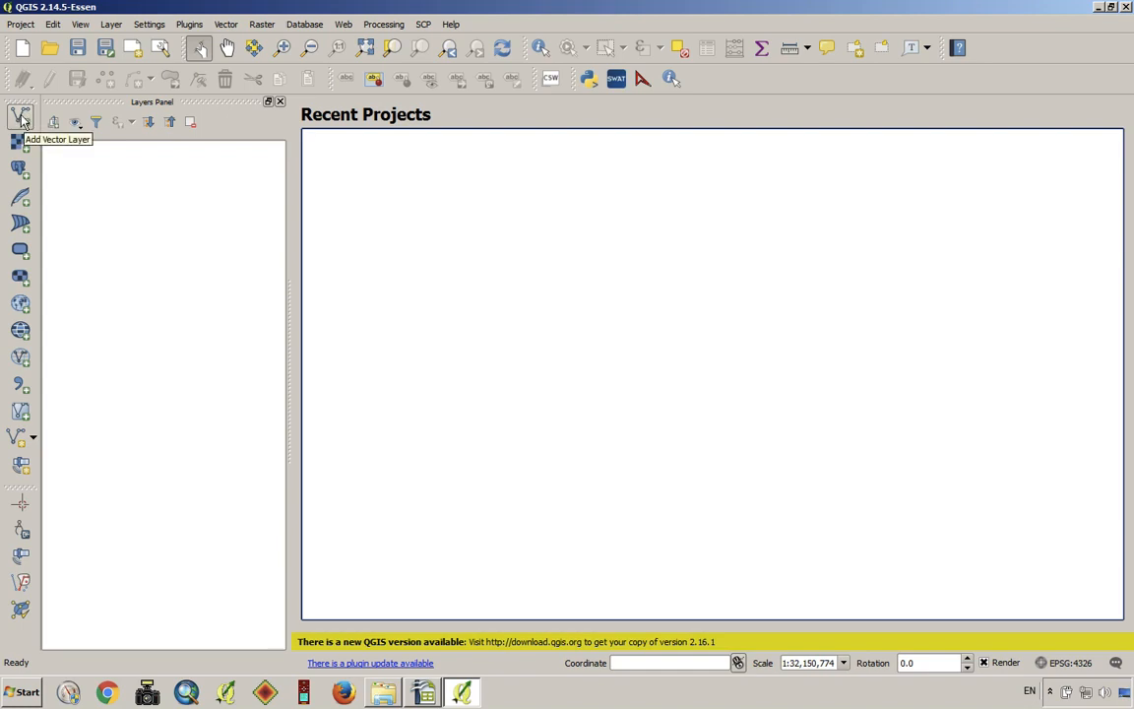
left_click(22, 116)
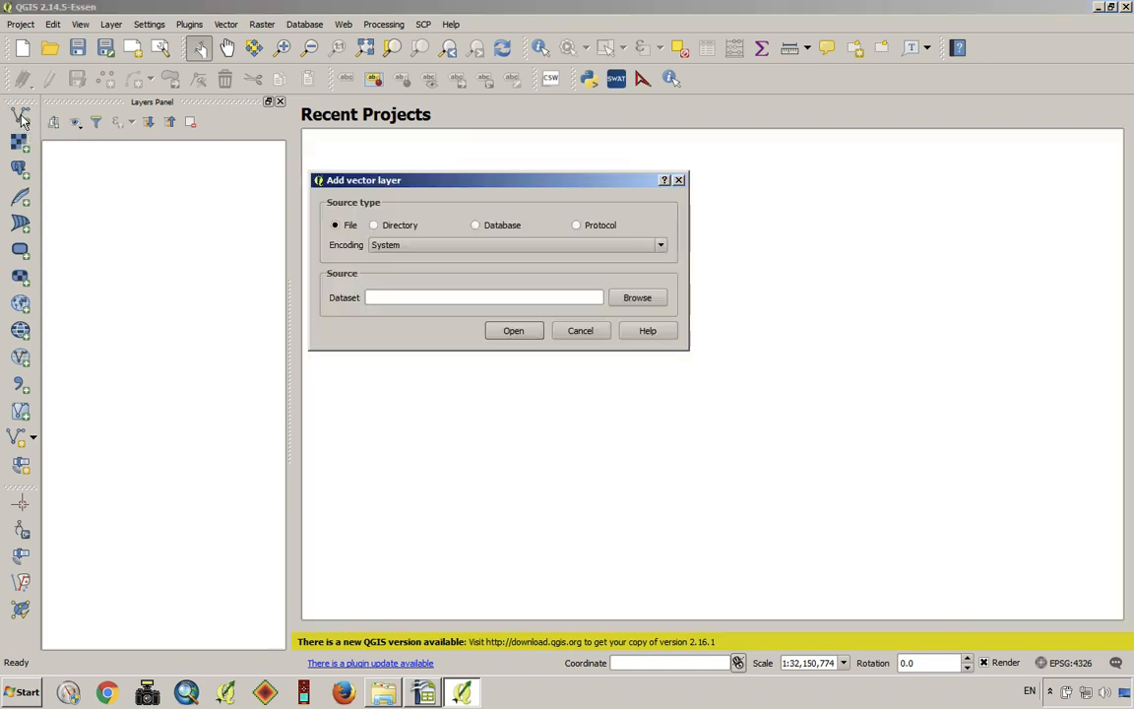
left_click(640, 299)
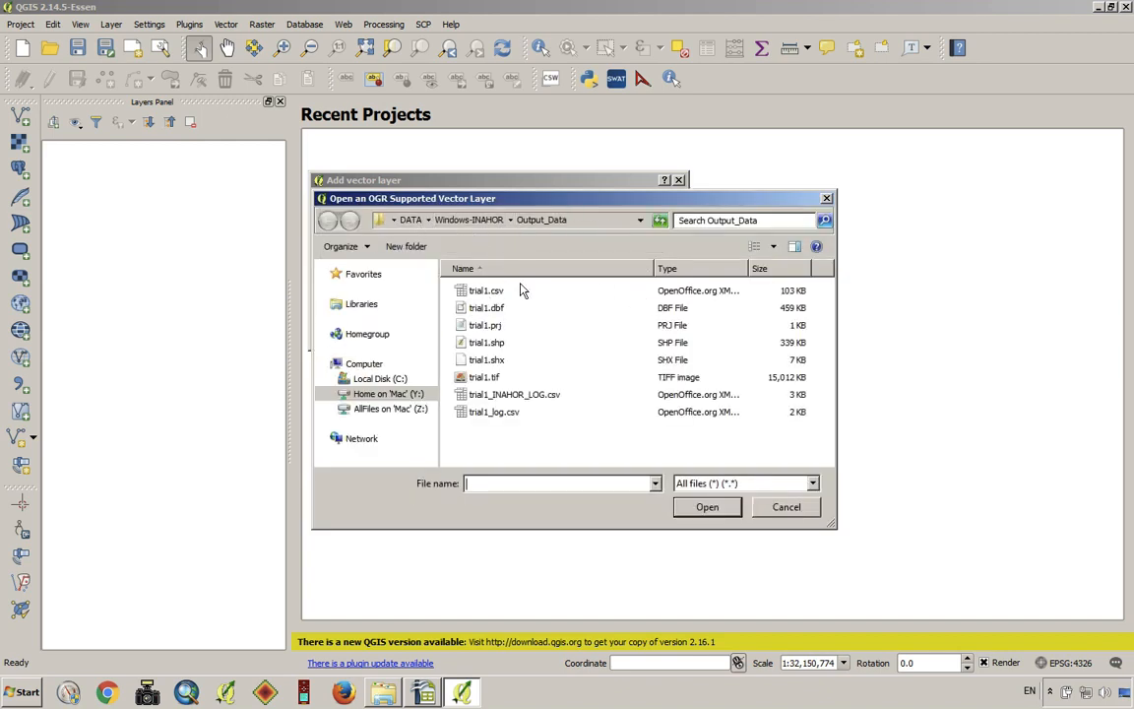
left_click(495, 344)
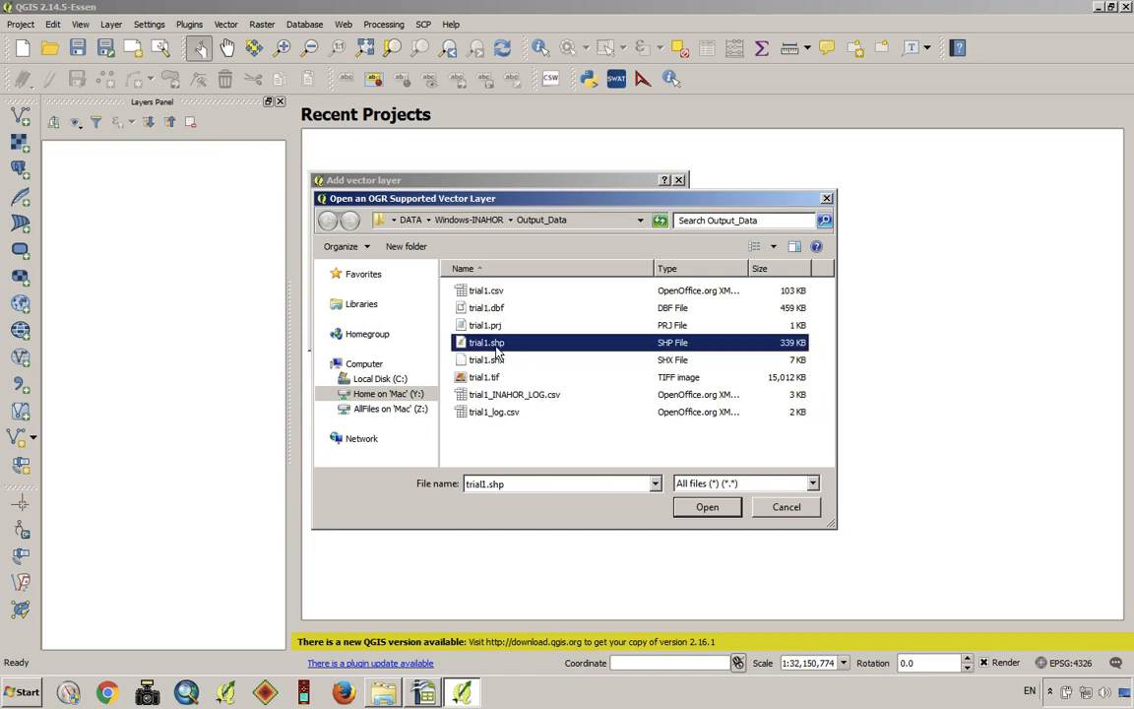
left_click(707, 508)
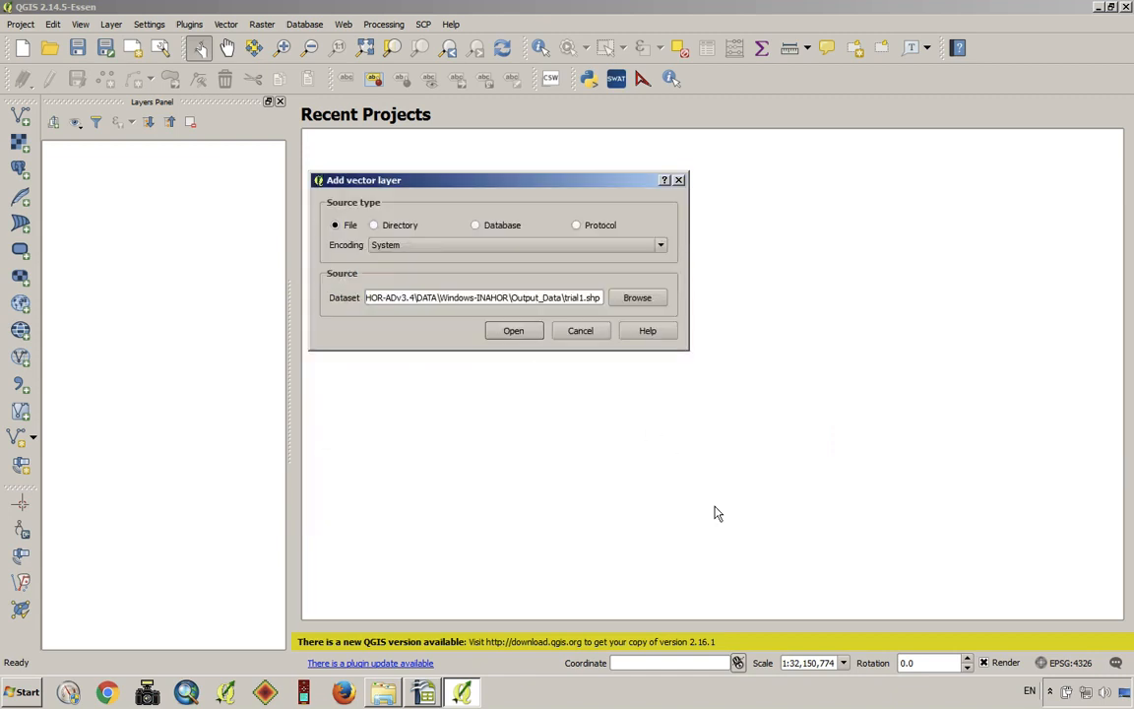
left_click(514, 331)
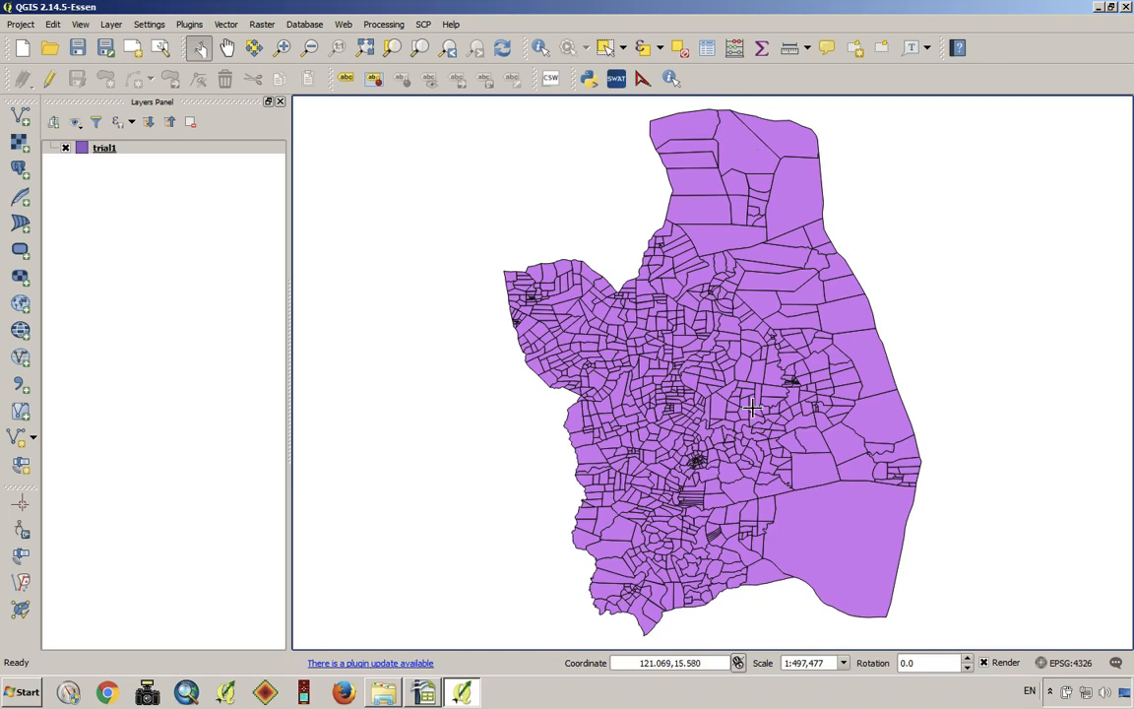
Examine the trial1 layer's attribute table across the layer name, yield, acreage and production columns, and close it.
right_click(107, 153)
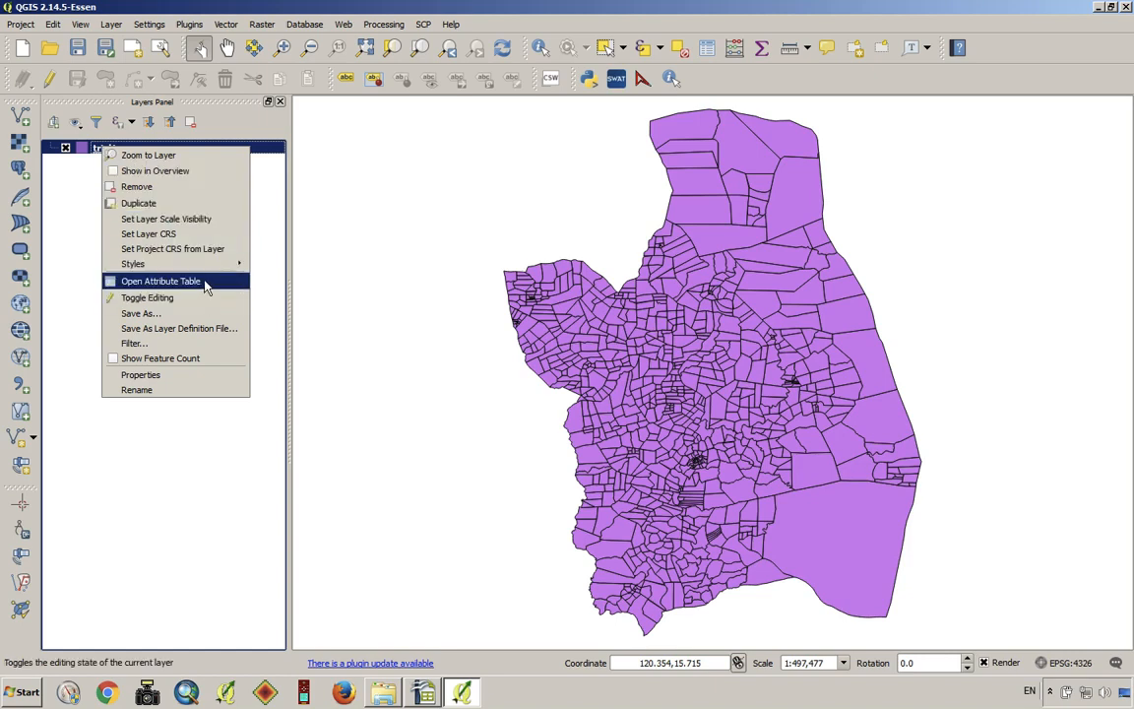
left_click(205, 283)
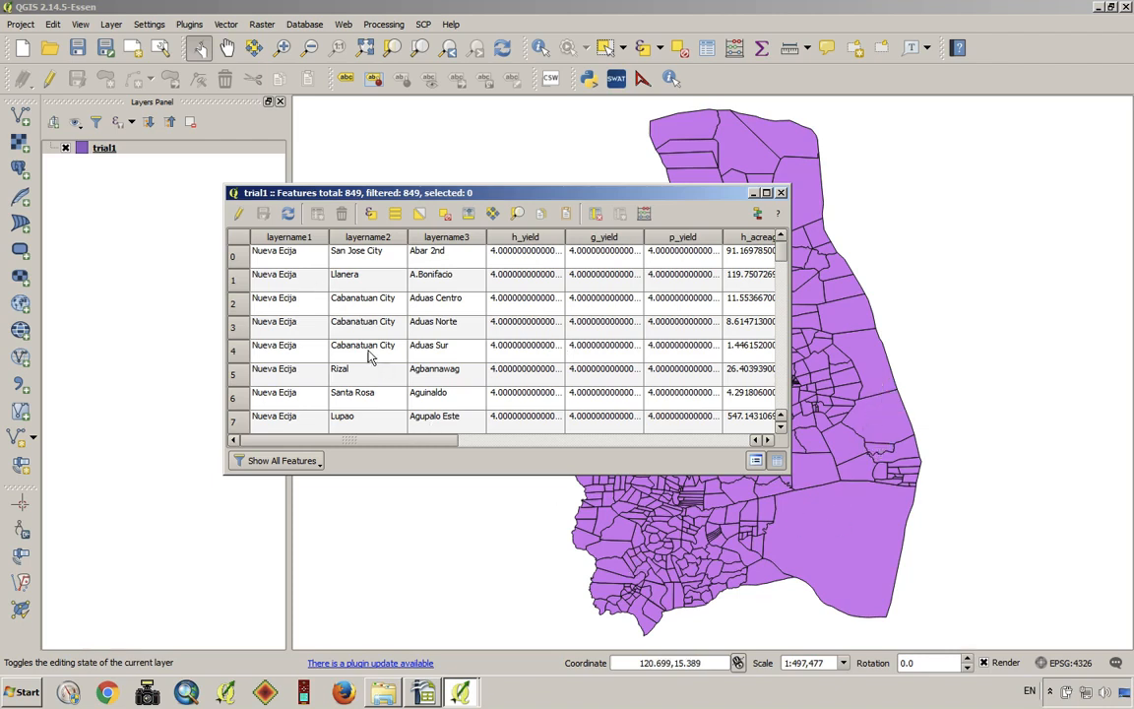
left_click_drag(427, 445, 597, 445)
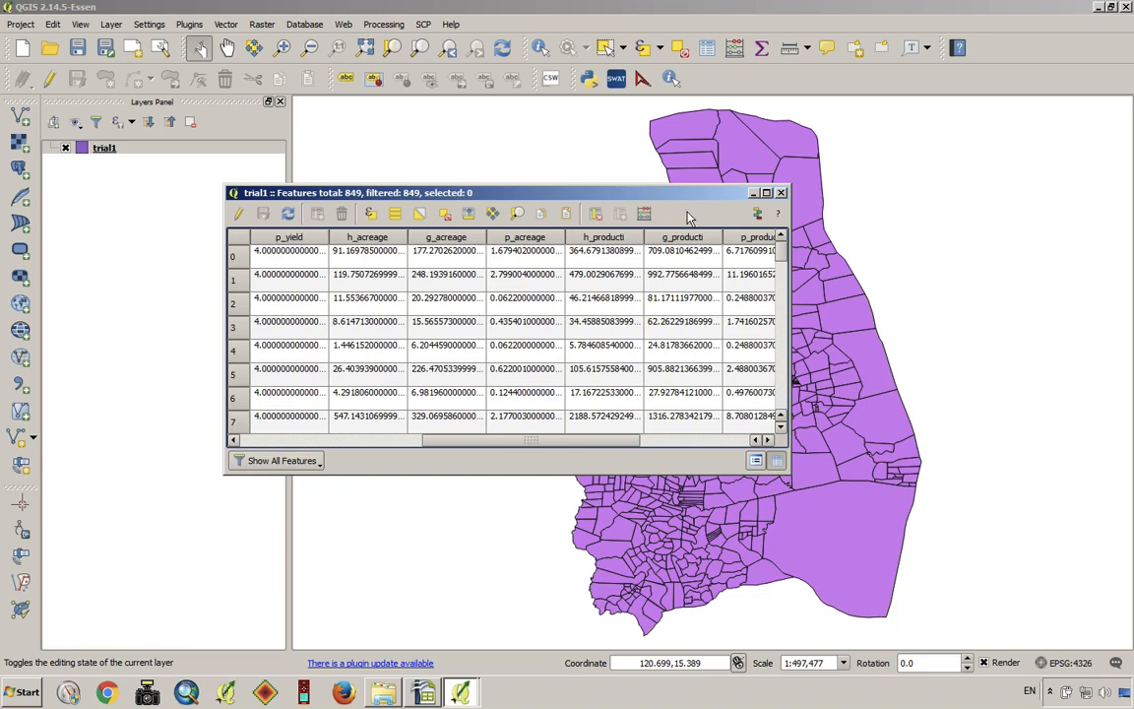
left_click(782, 193)
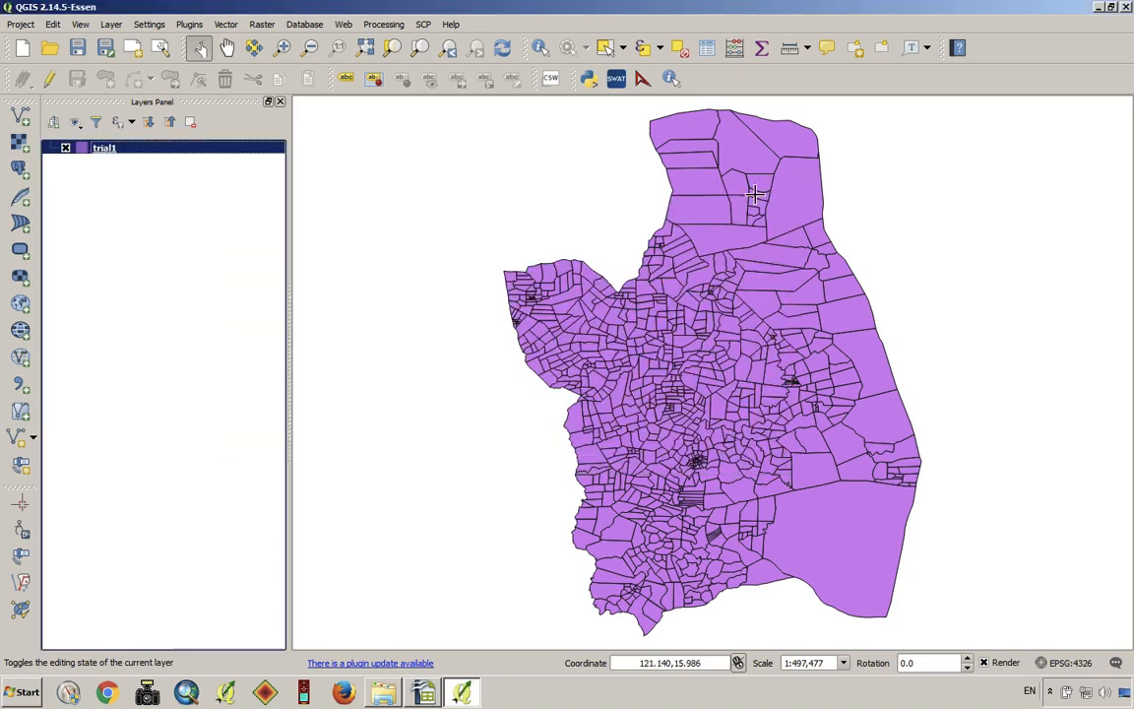
Change the style of the trial1 layer to Graduated in its layer properties.
right_click(102, 148)
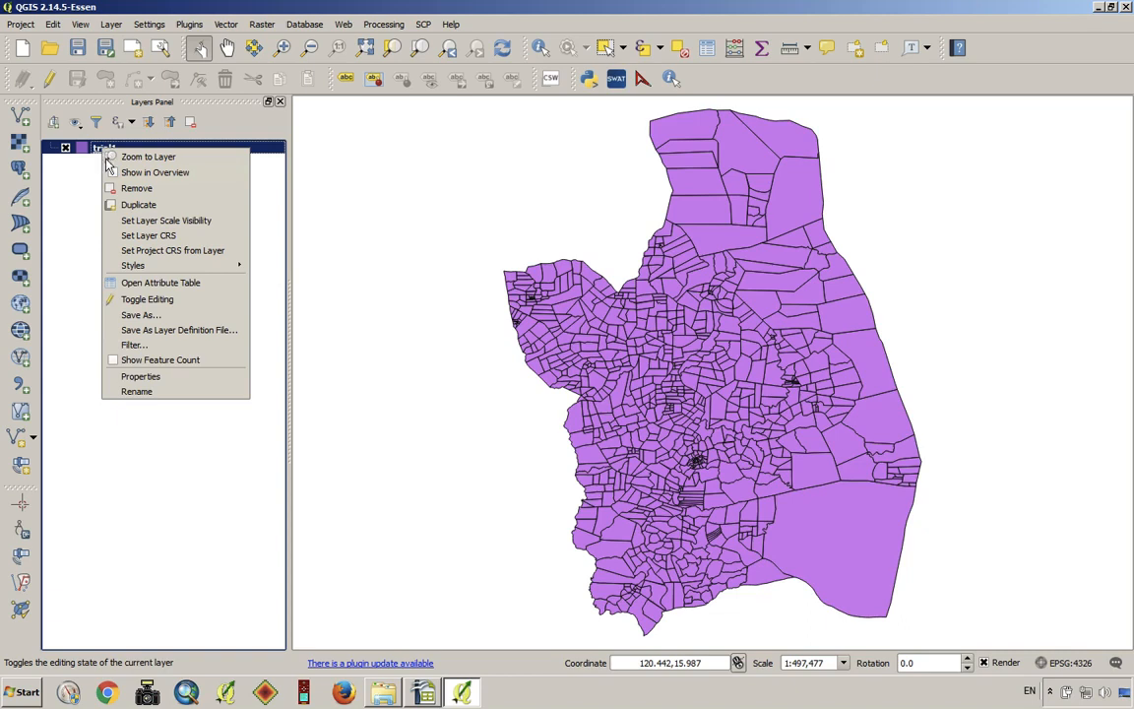
left_click(187, 377)
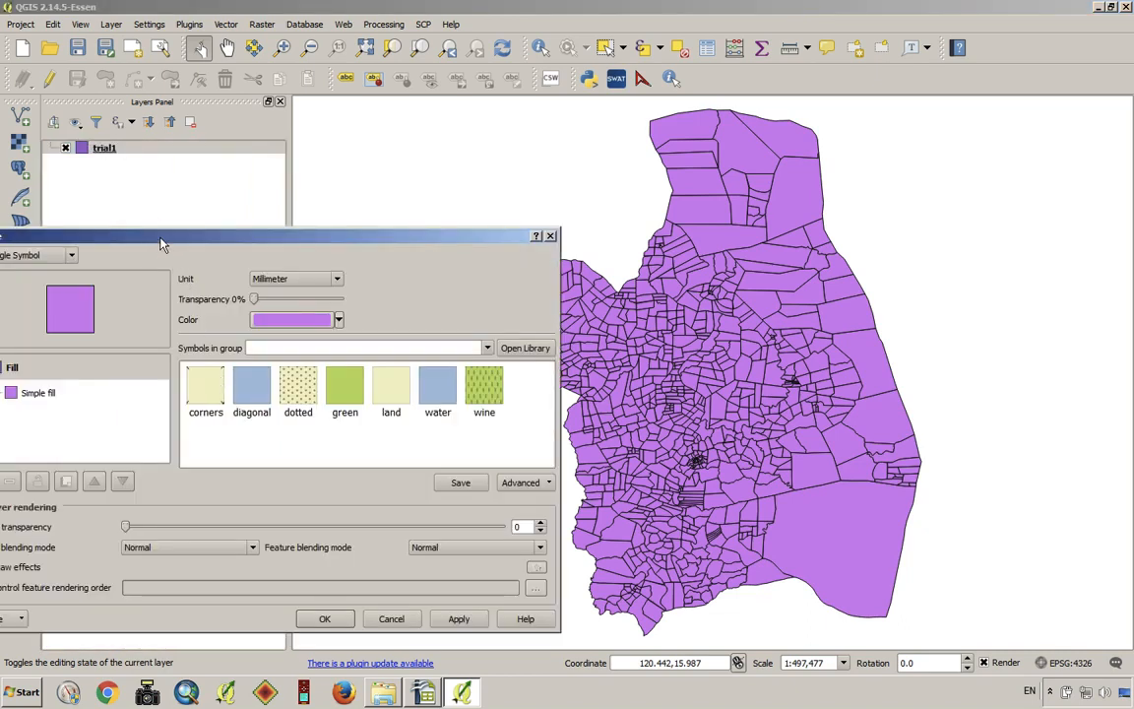
left_click_drag(158, 237, 639, 138)
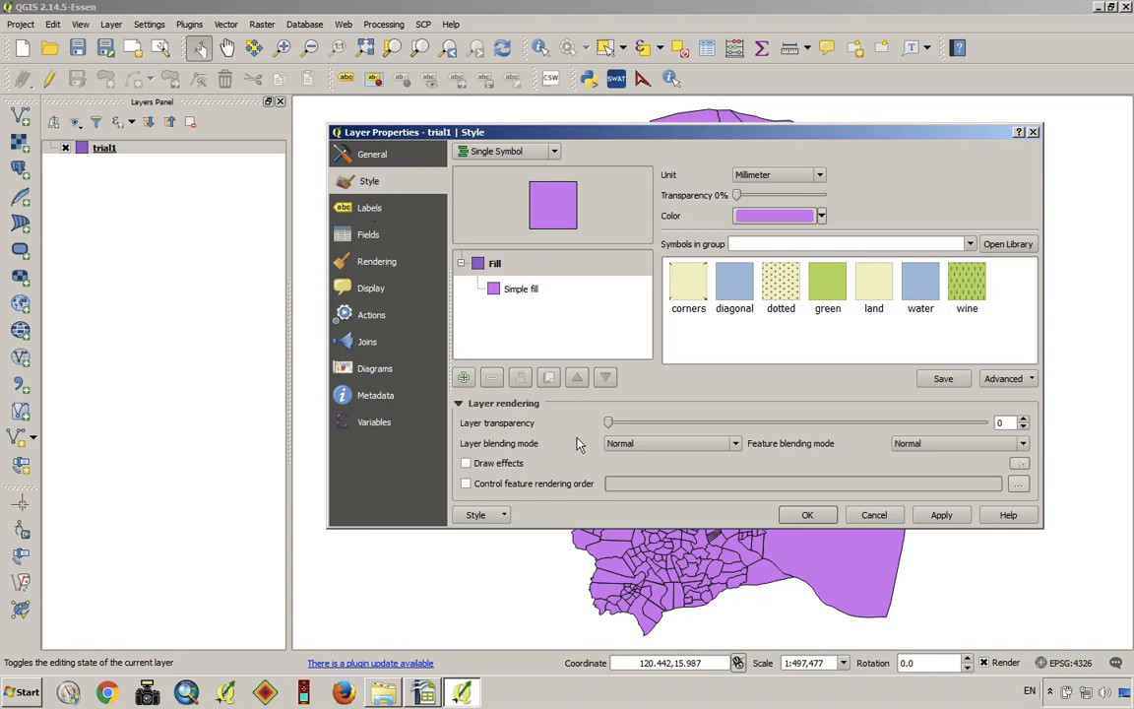
left_click(556, 152)
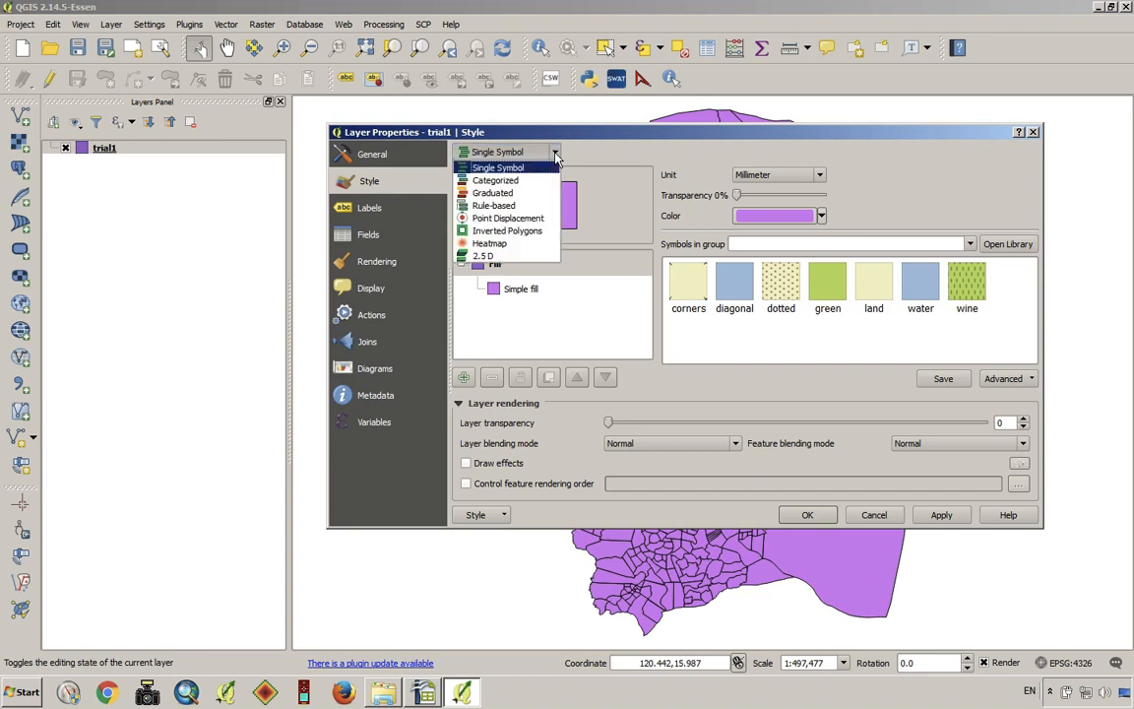
left_click(492, 193)
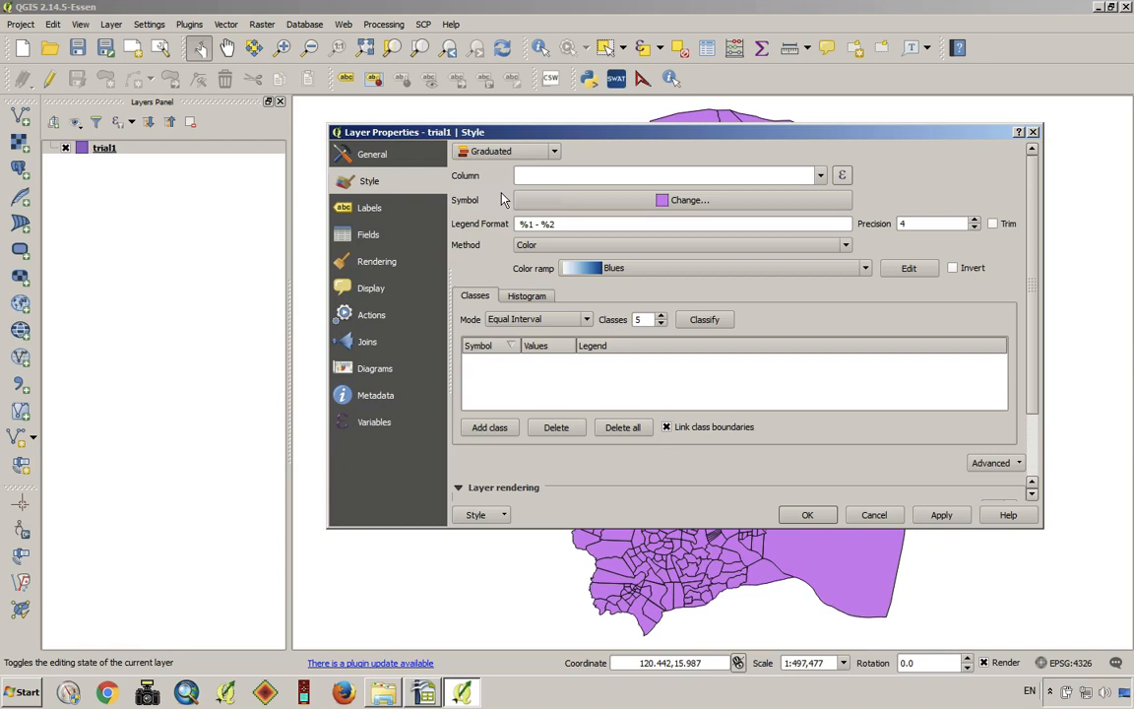
Base the graduated style on the h_producti column and apply the Greens color ramp.
left_click(822, 177)
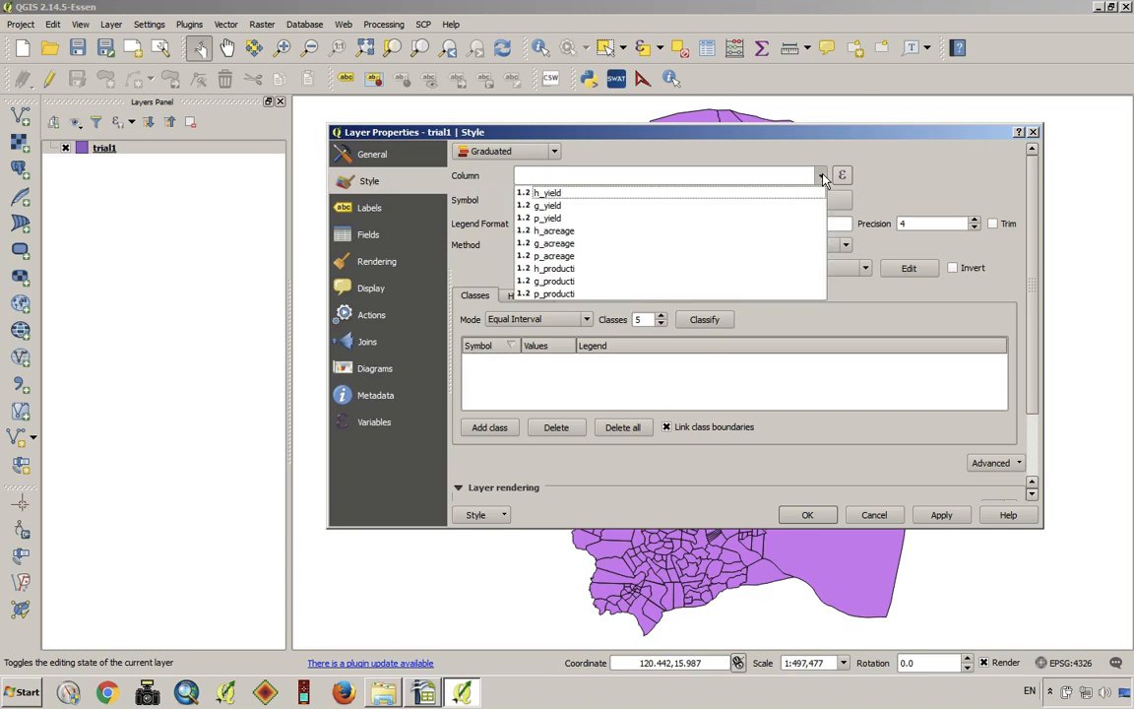
left_click(567, 268)
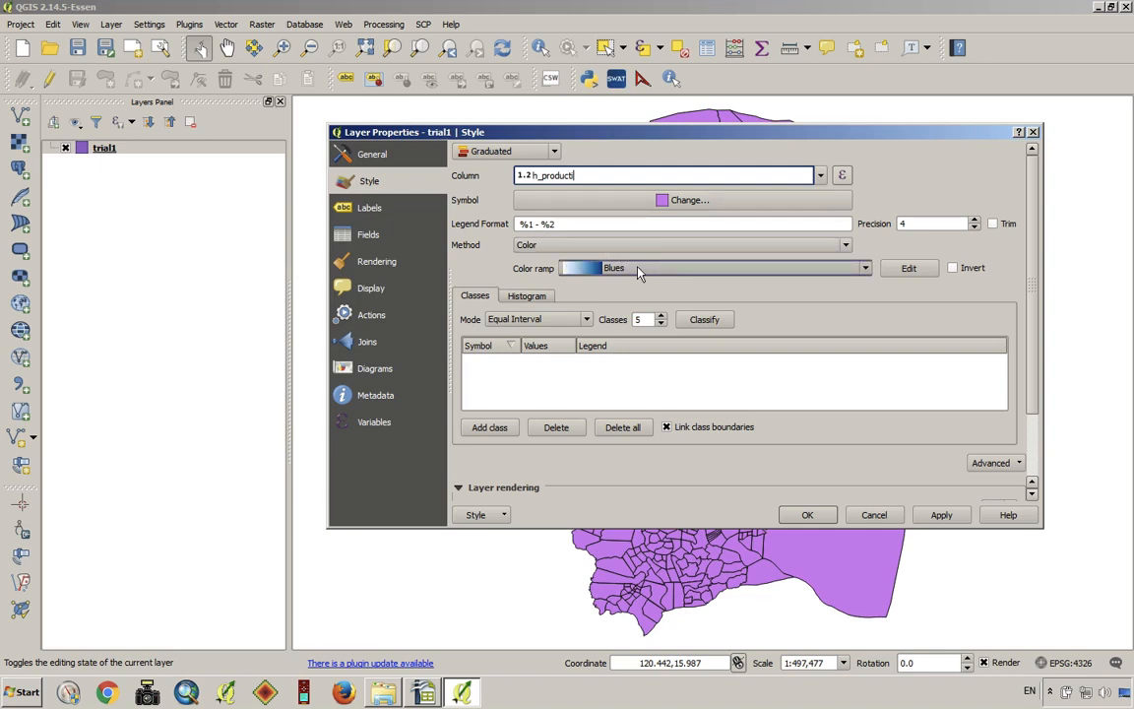
left_click(862, 270)
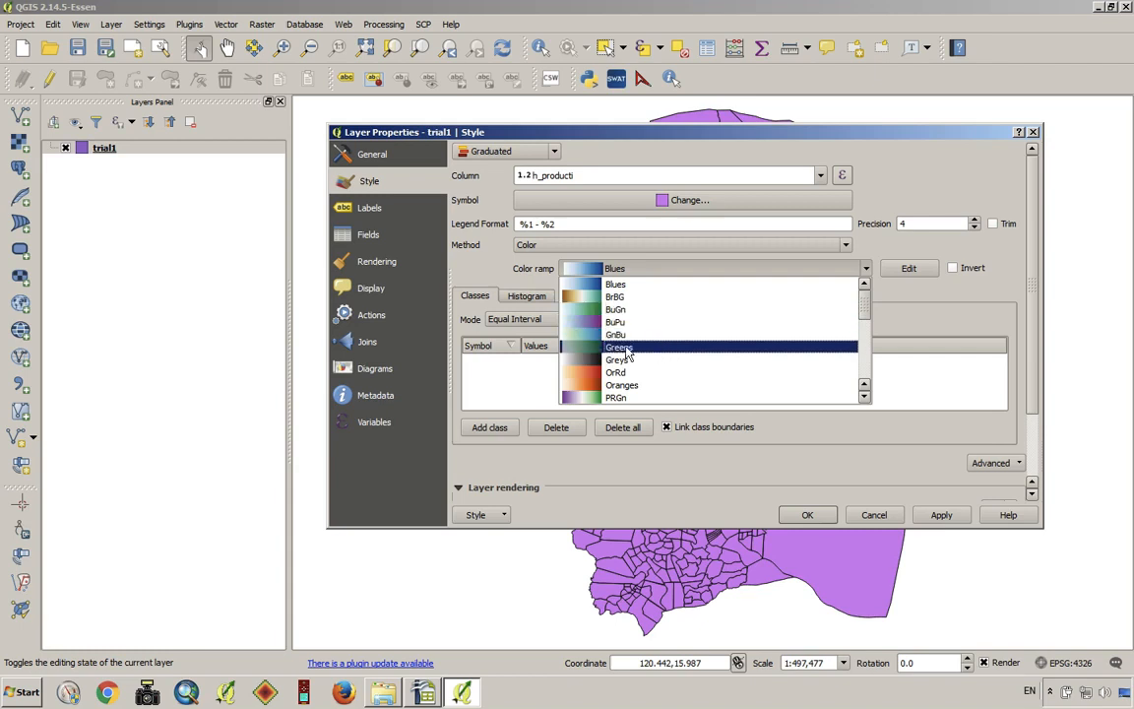
left_click(591, 347)
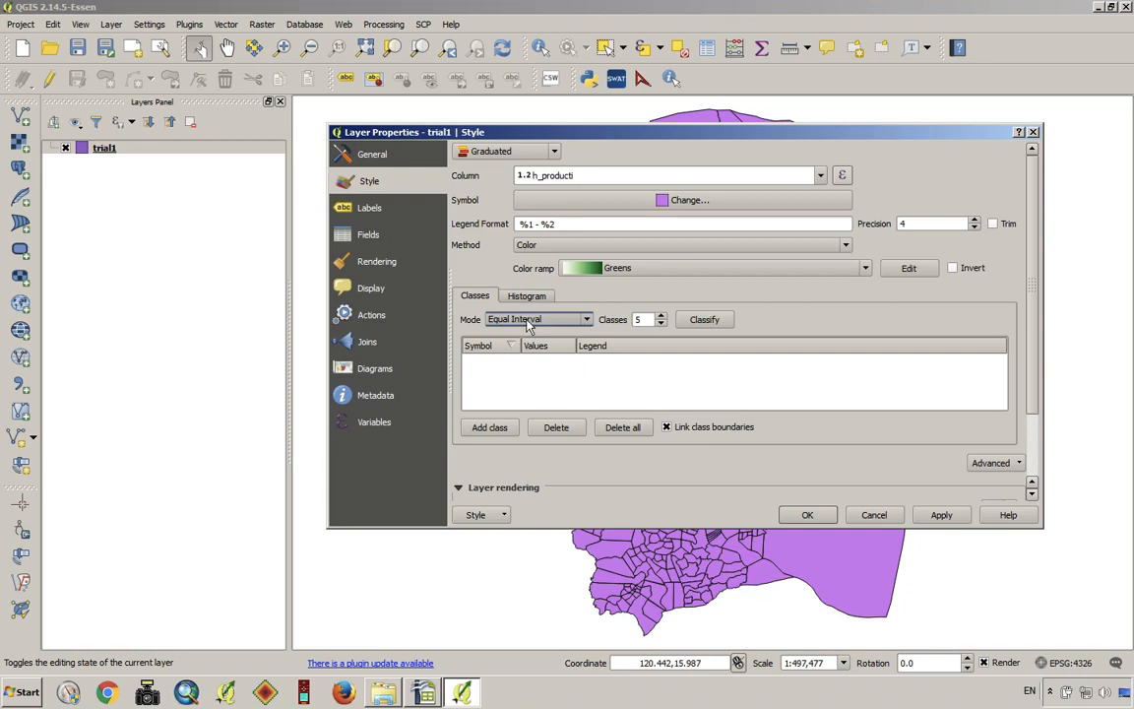
Classify the h_producti values into five equal-interval classes, apply them to the trial1 layer and inspect the resulting map.
left_click(704, 321)
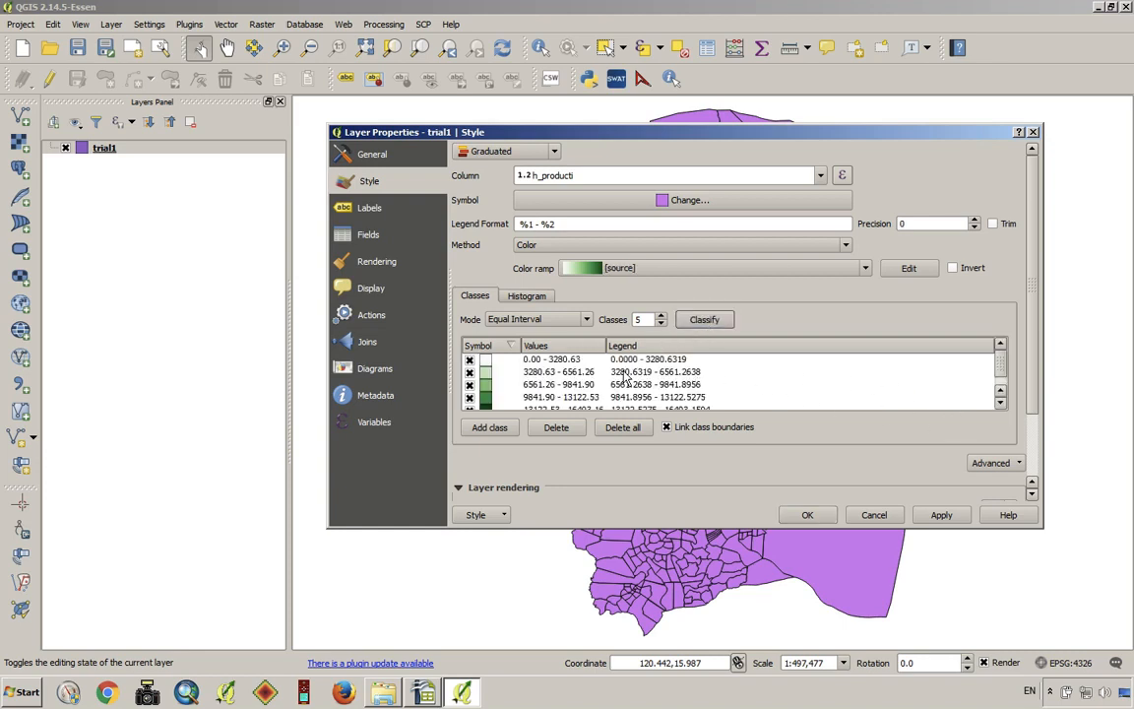
left_click_drag(1002, 372, 1002, 358)
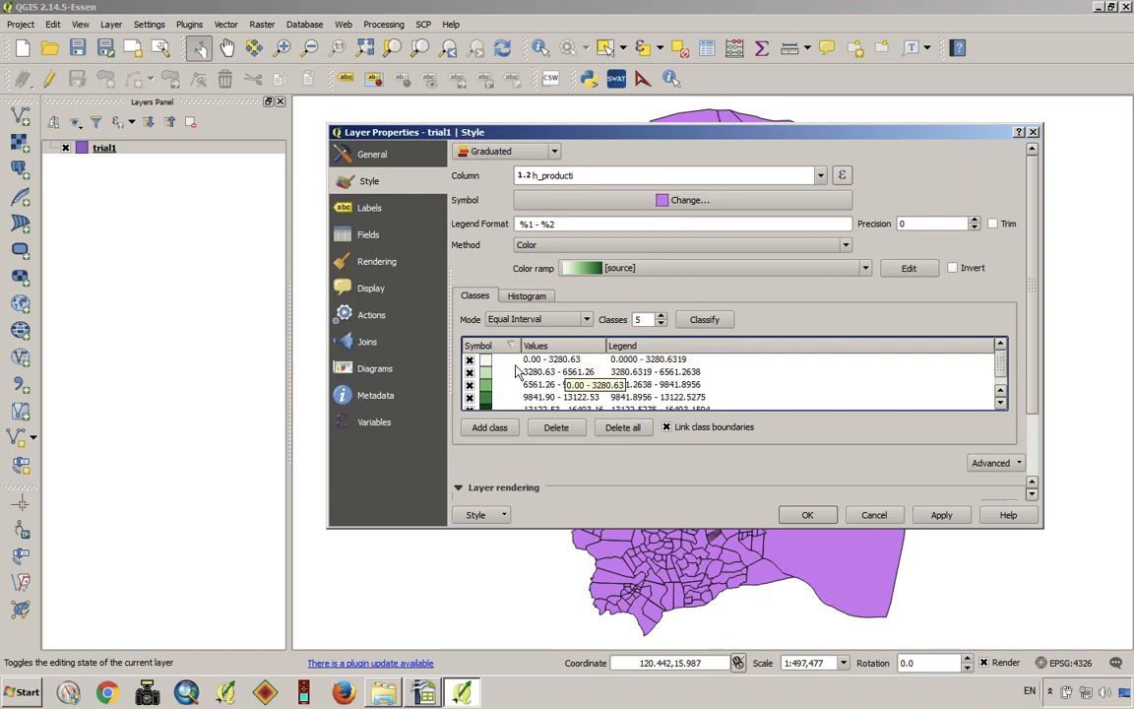
left_click(942, 515)
left_click_drag(975, 139, 350, 235)
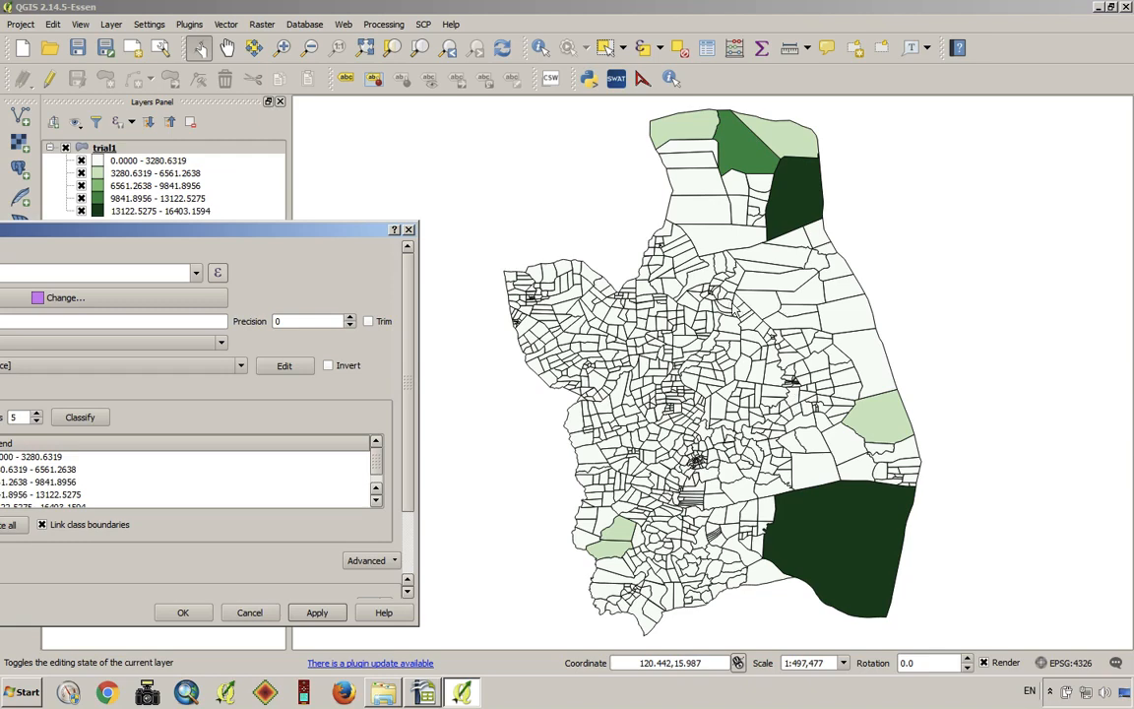
left_click_drag(210, 236, 808, 197)
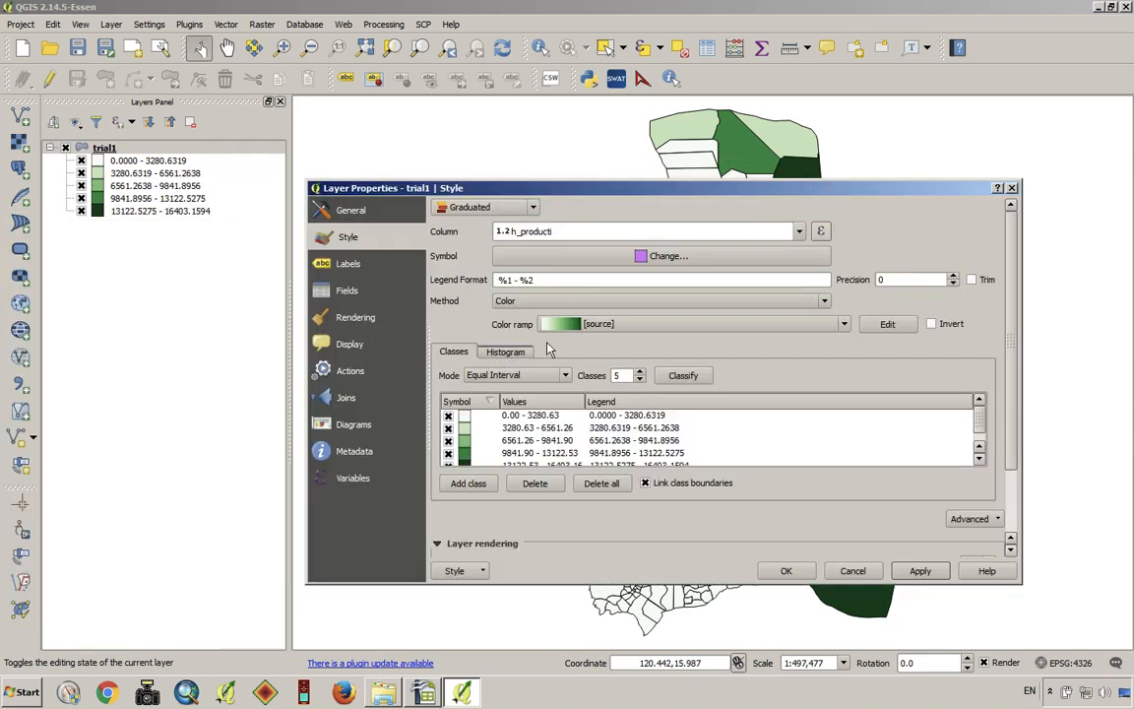
Switch the classification mode to Natural Breaks (Jenks), apply it and inspect the harvest production map.
left_click(520, 378)
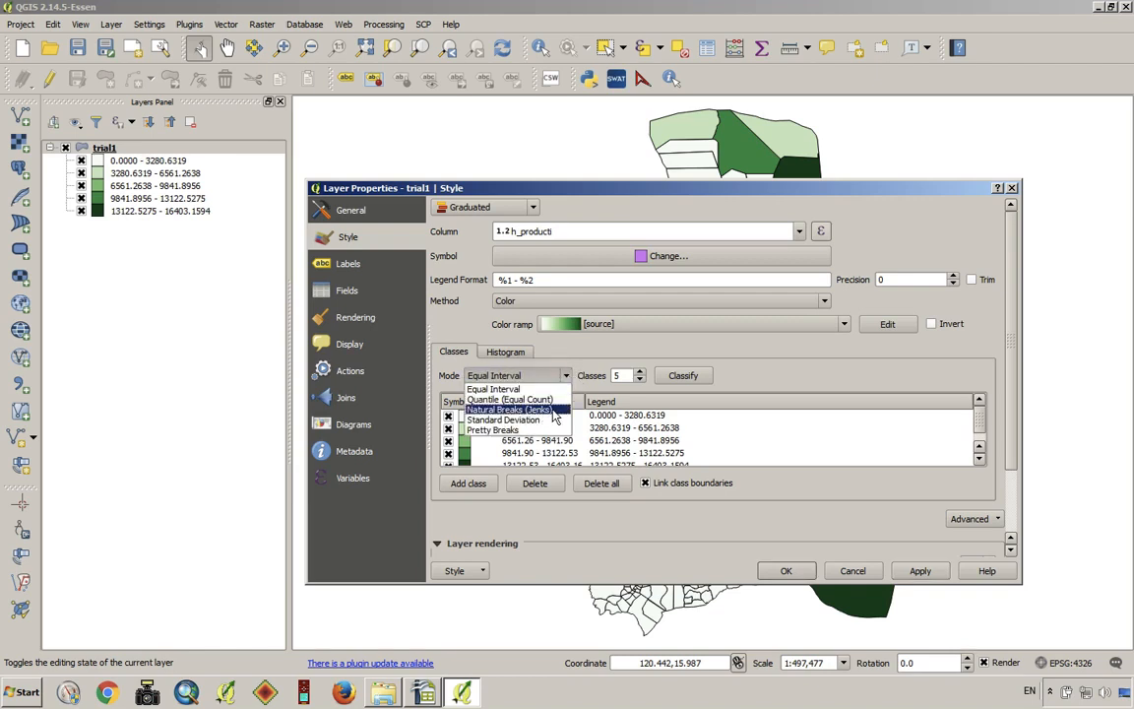
left_click(559, 410)
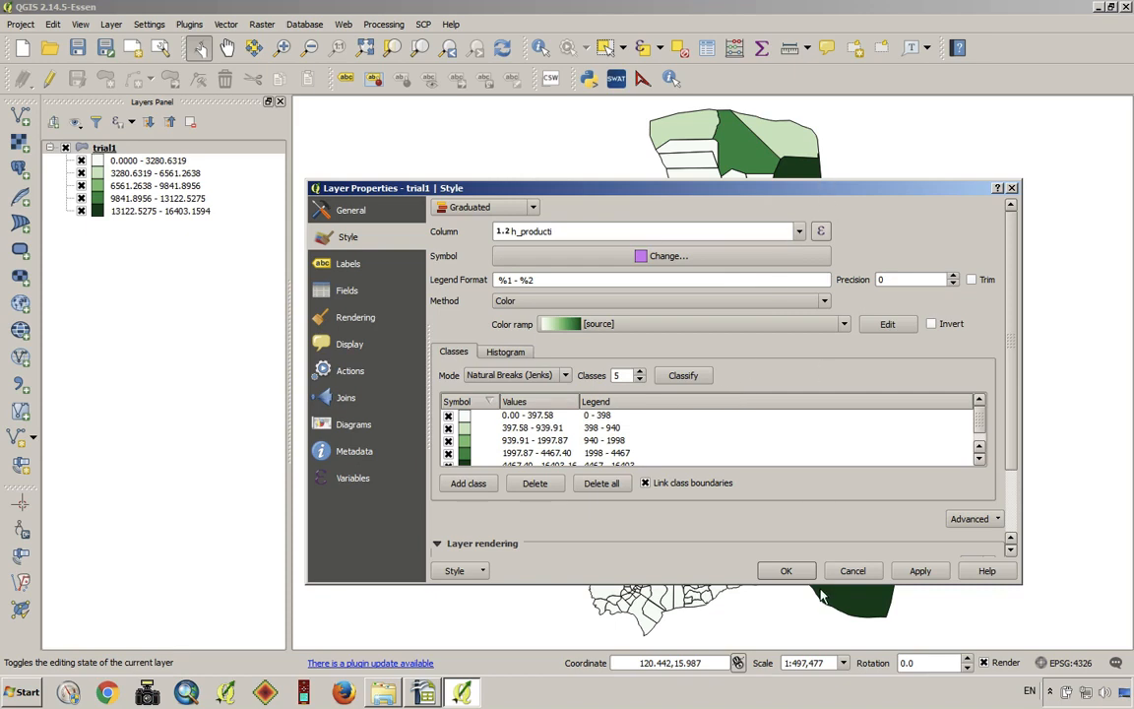
left_click(920, 571)
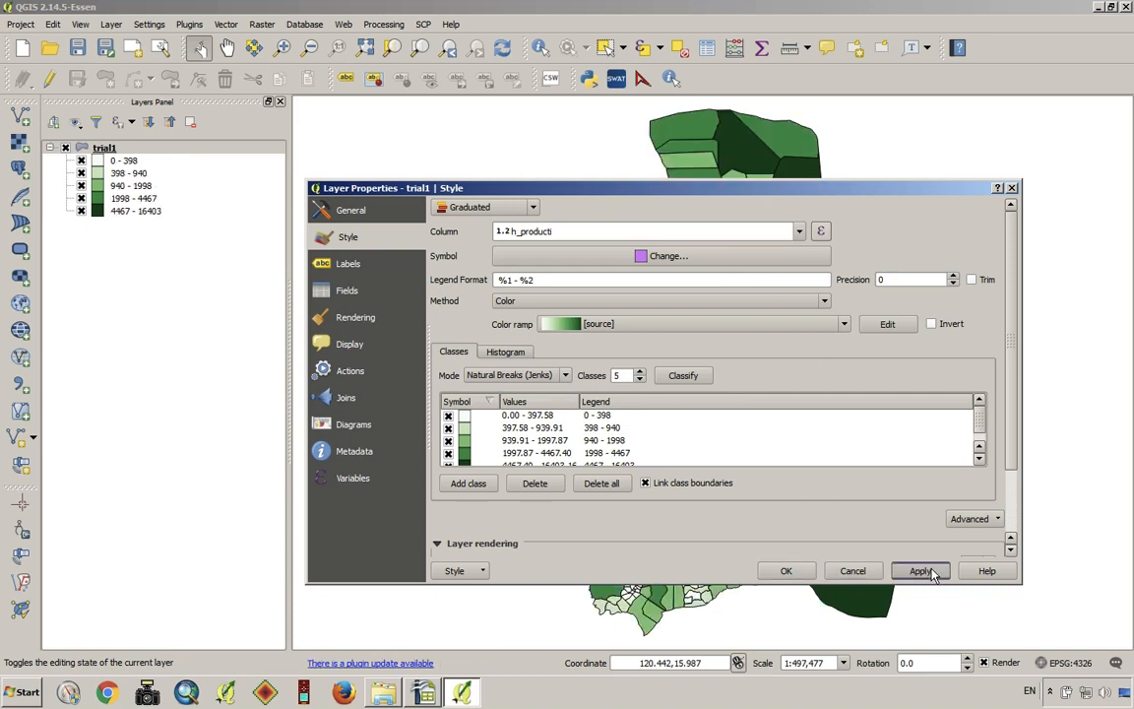
left_click_drag(960, 188, 387, 200)
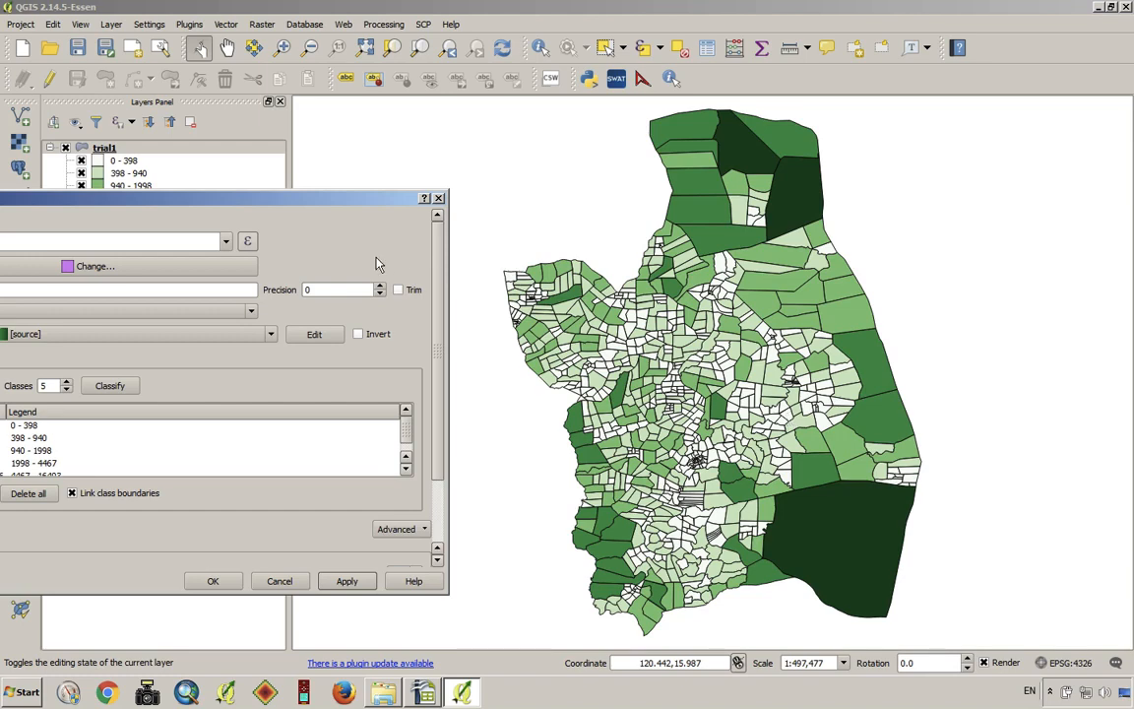
left_click_drag(295, 204, 878, 203)
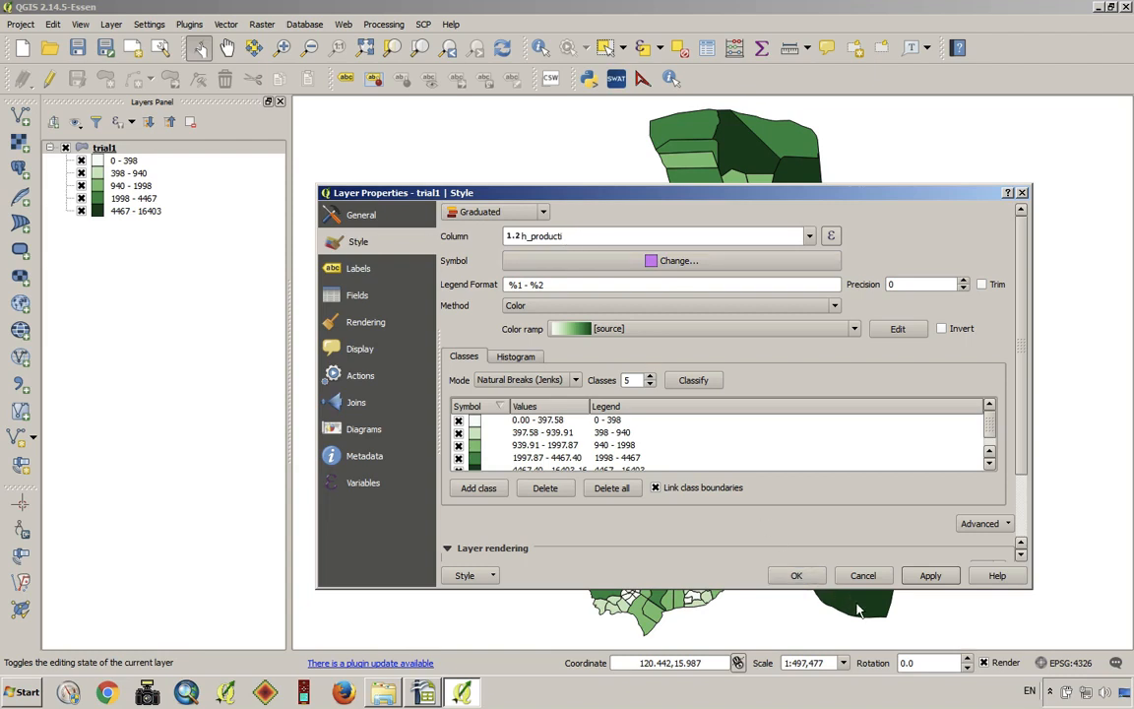
Set the graduated style's column to the expression h_producti / $area, apply it and close the layer properties.
left_click(832, 237)
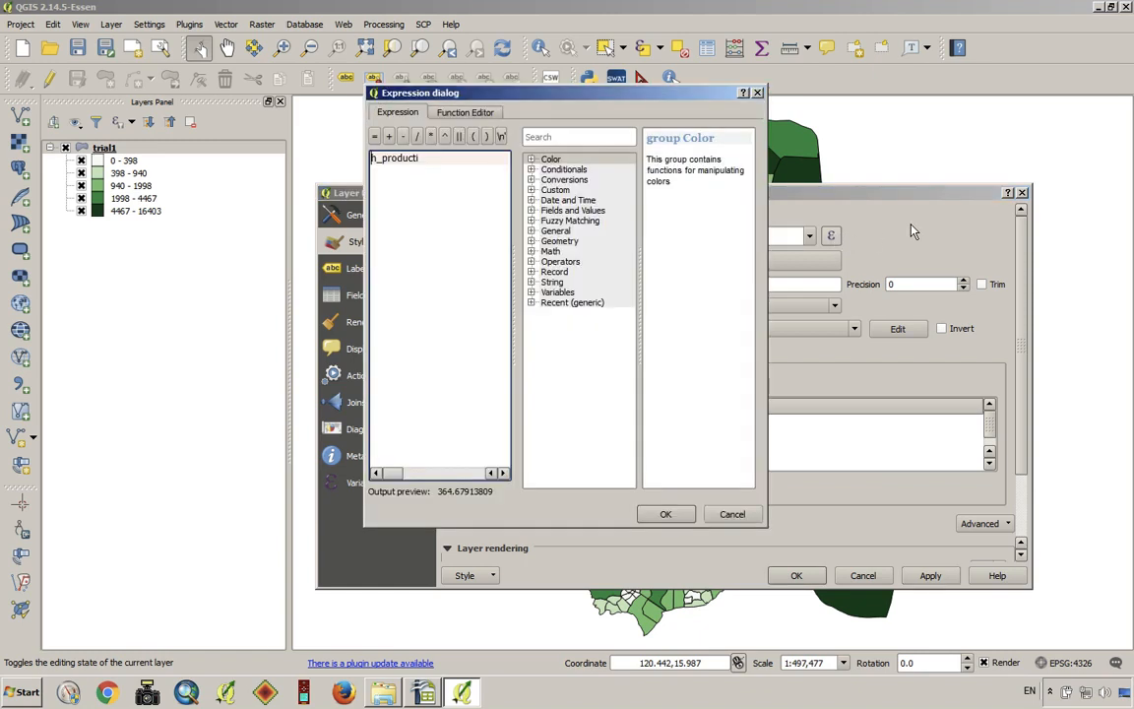
left_click(418, 138)
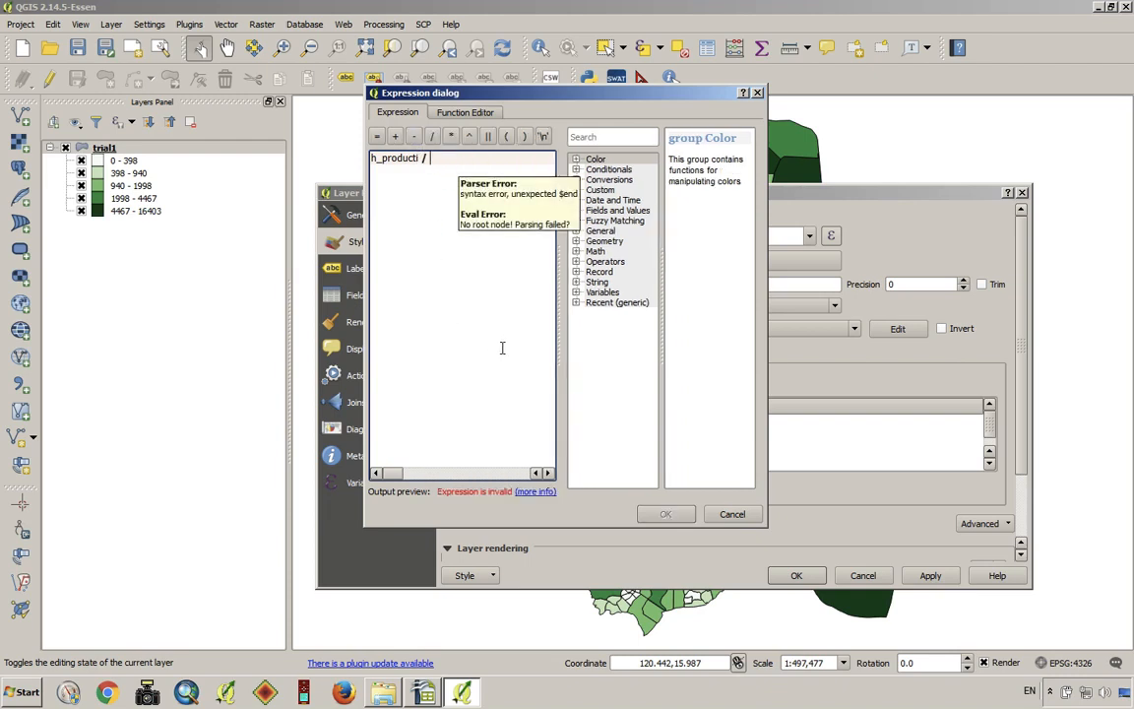
left_click(576, 241)
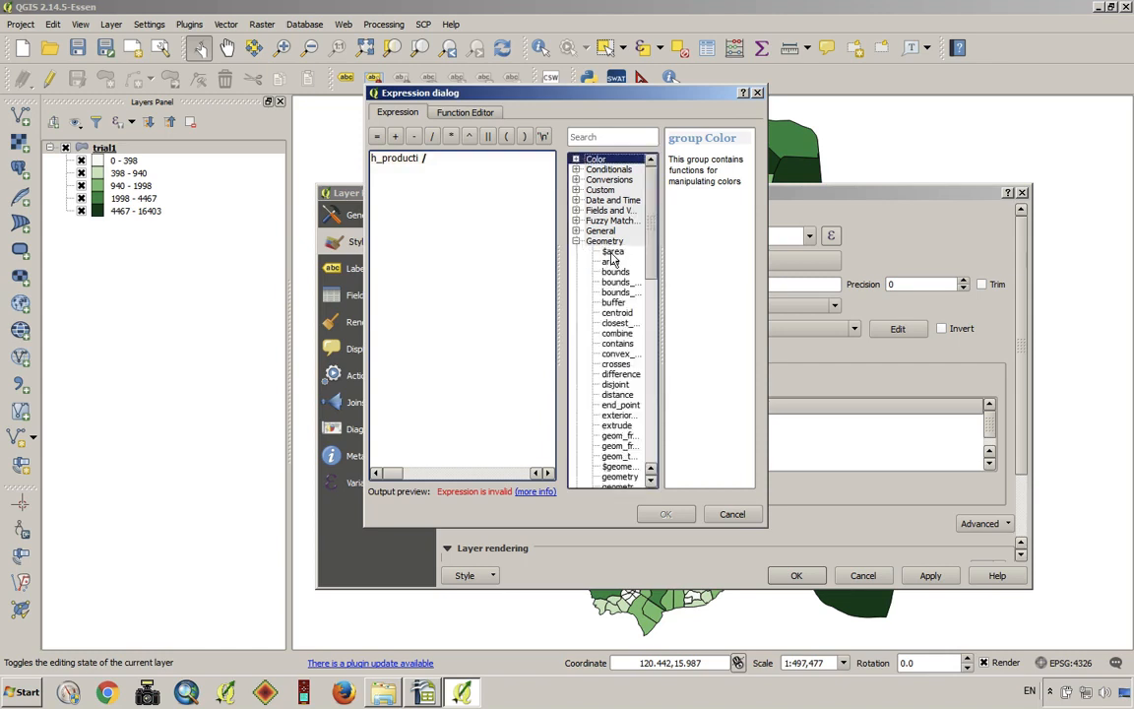
left_click(612, 253)
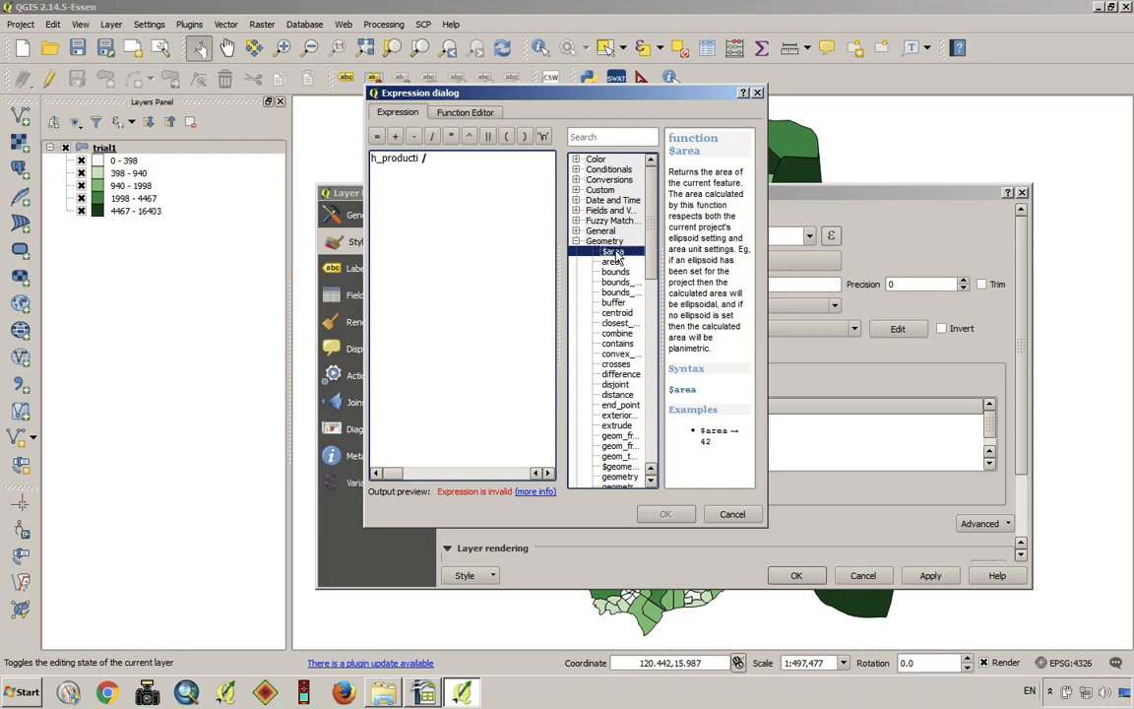
double_click(614, 253)
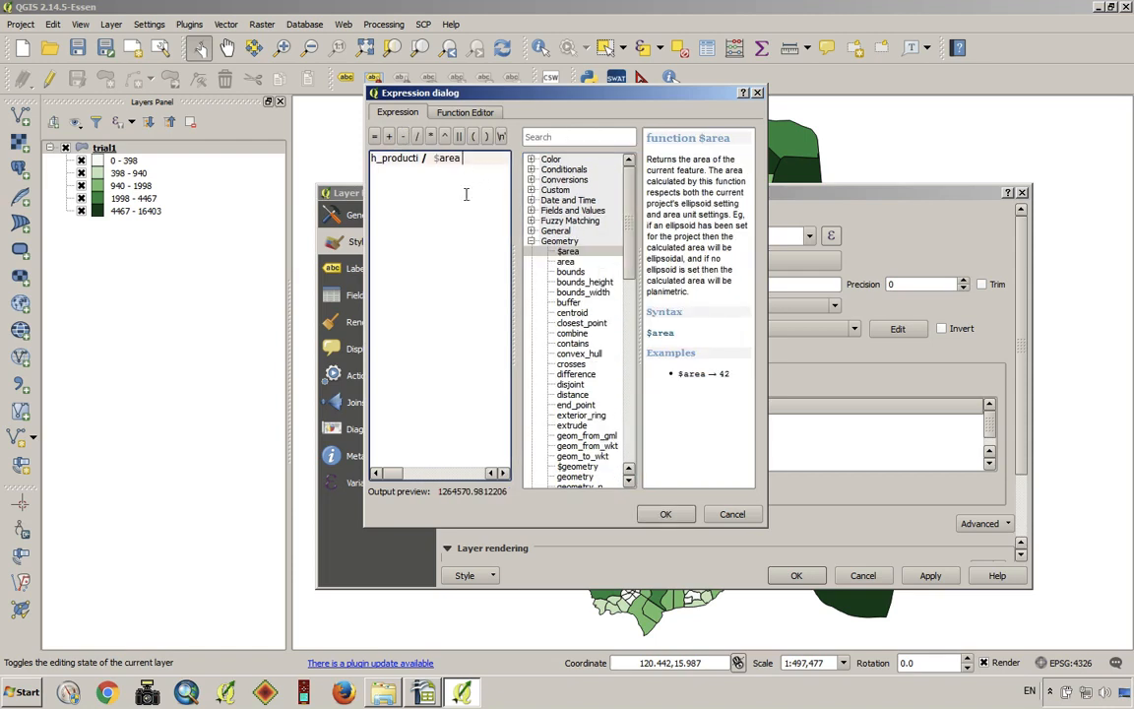
left_click(676, 520)
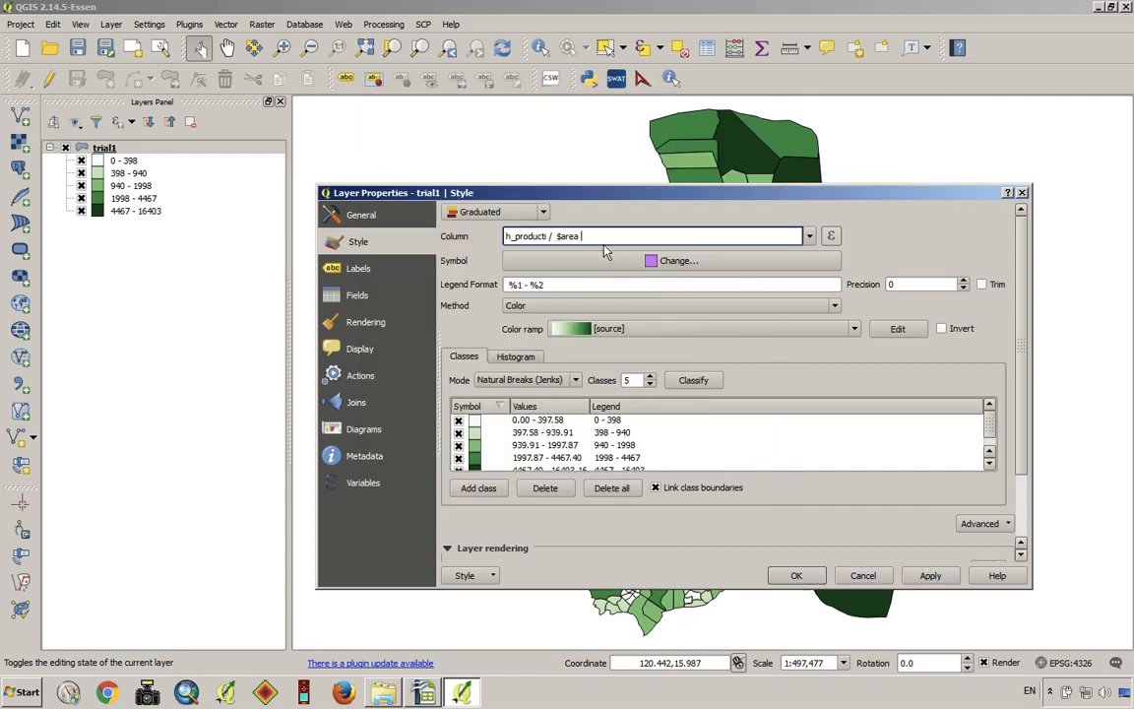
left_click(931, 575)
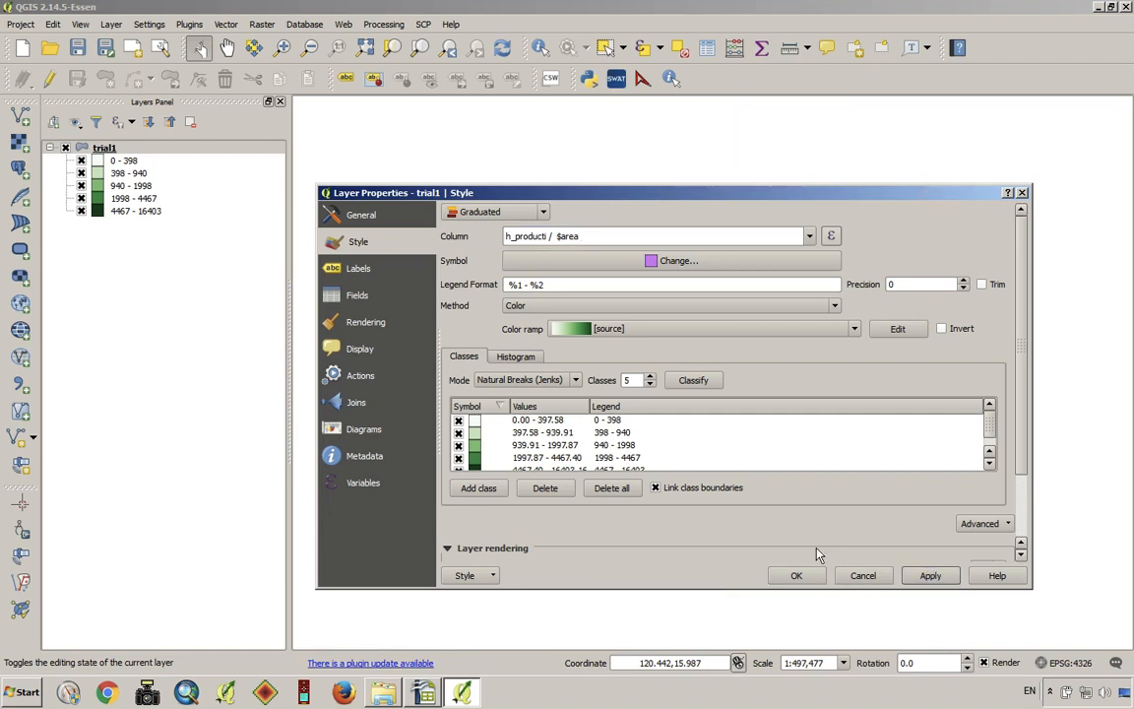
left_click(799, 577)
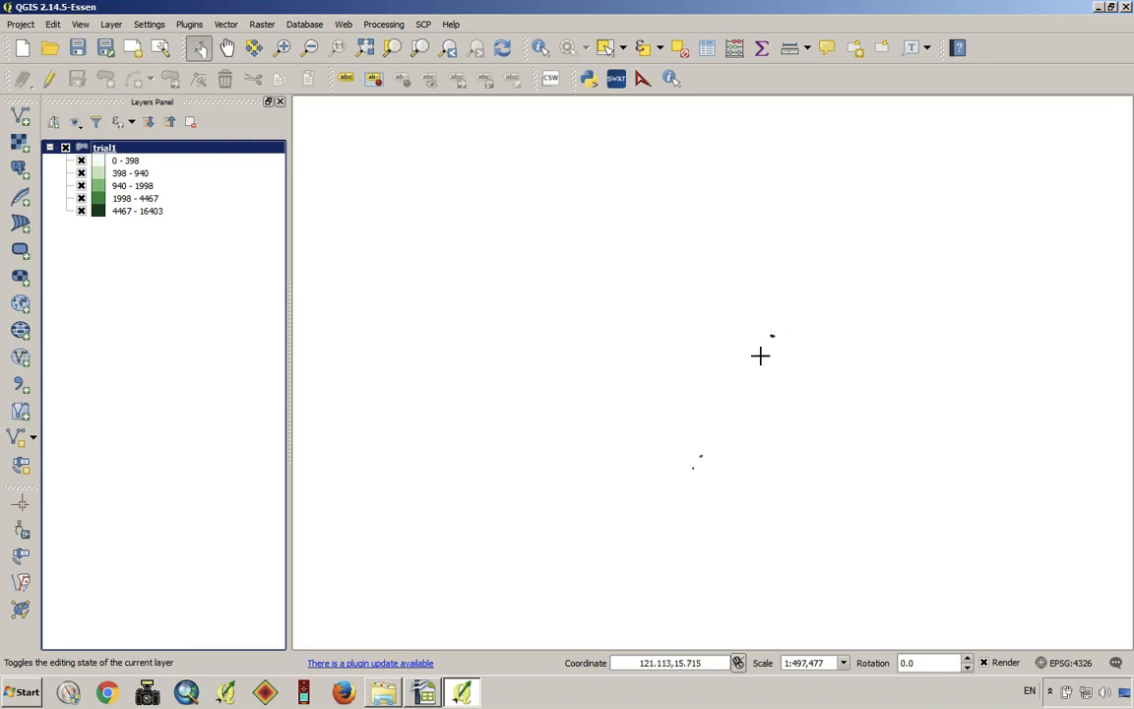
Reopen the trial1 layer's properties, reclassify the area-normalised production into five Natural Breaks classes, apply them and inspect the map.
right_click(109, 151)
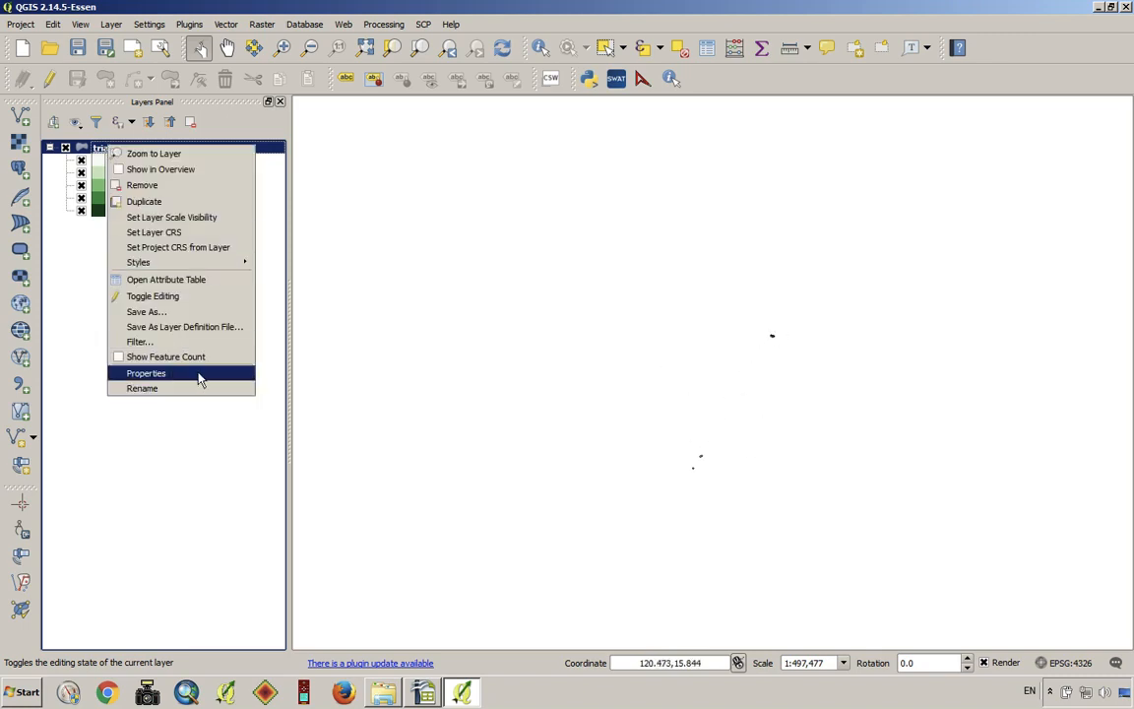
left_click(162, 375)
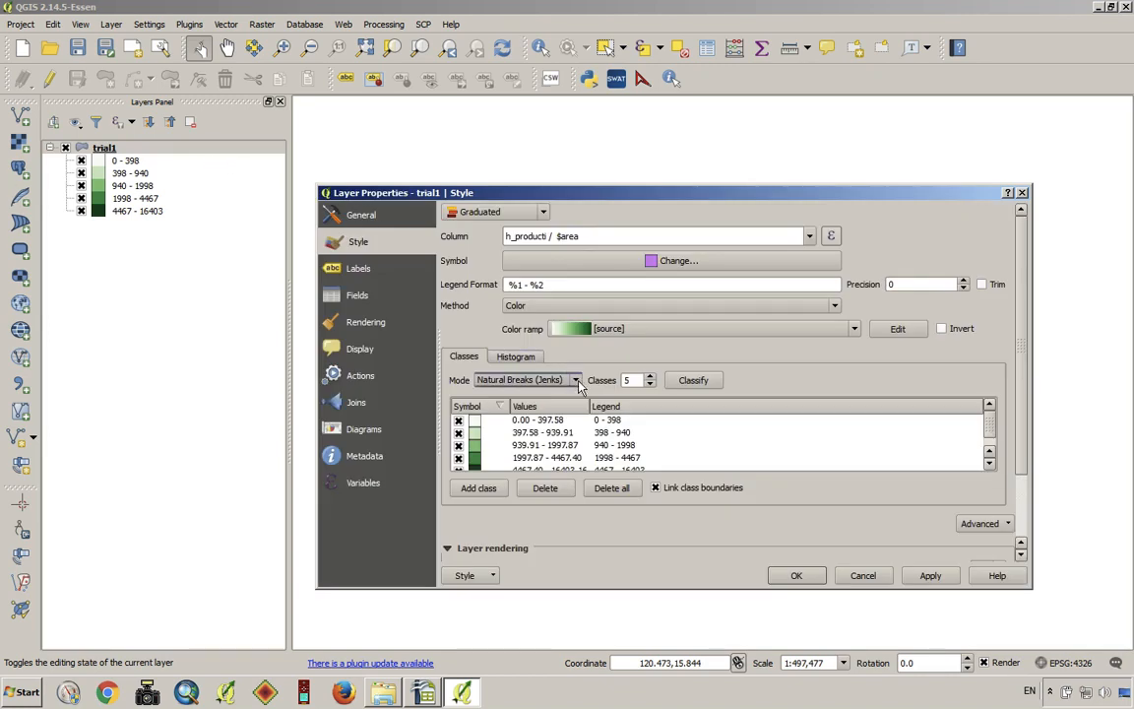
left_click(693, 381)
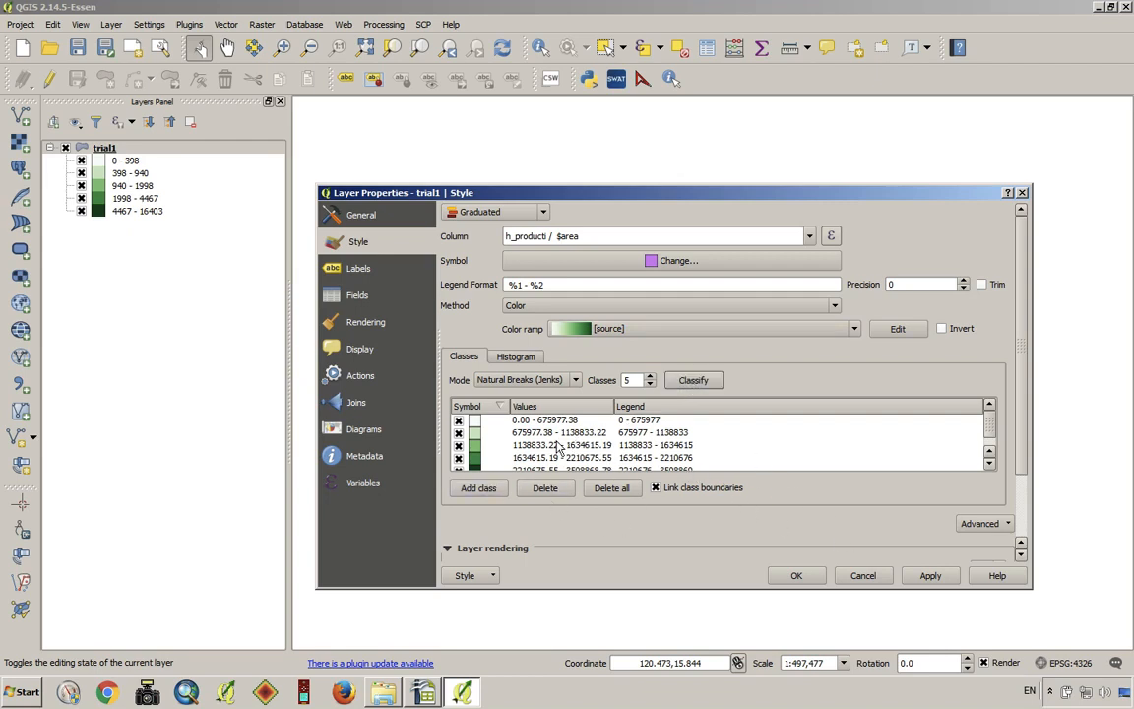
left_click(931, 577)
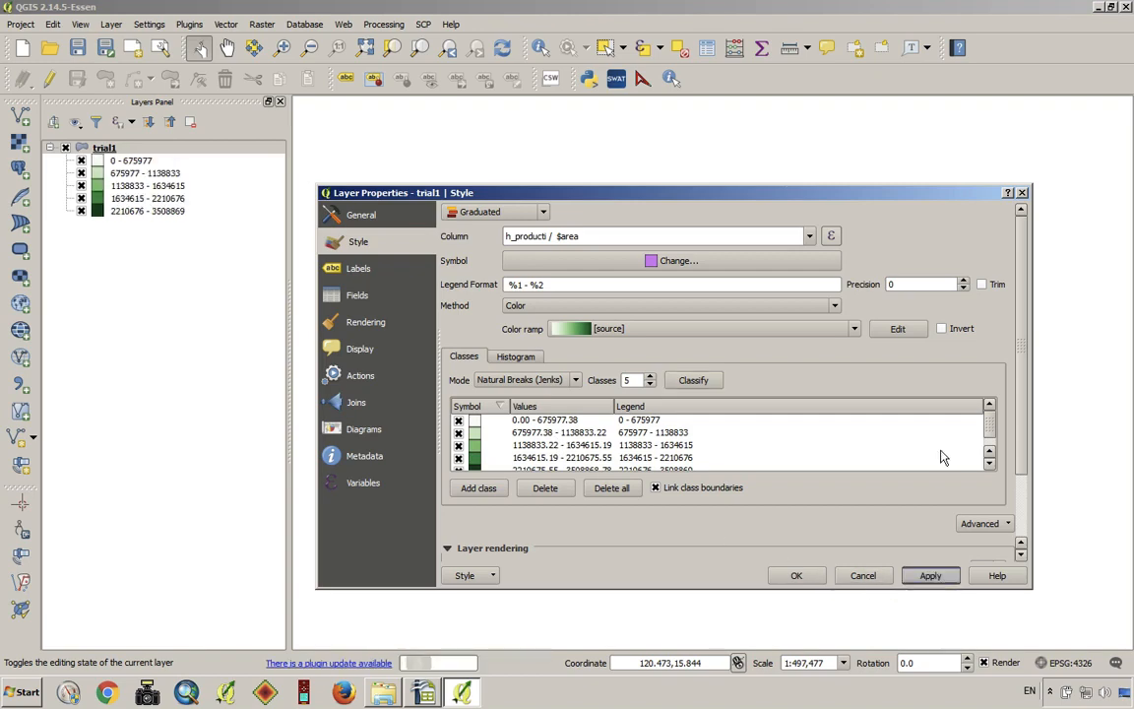
left_click_drag(948, 194, 304, 197)
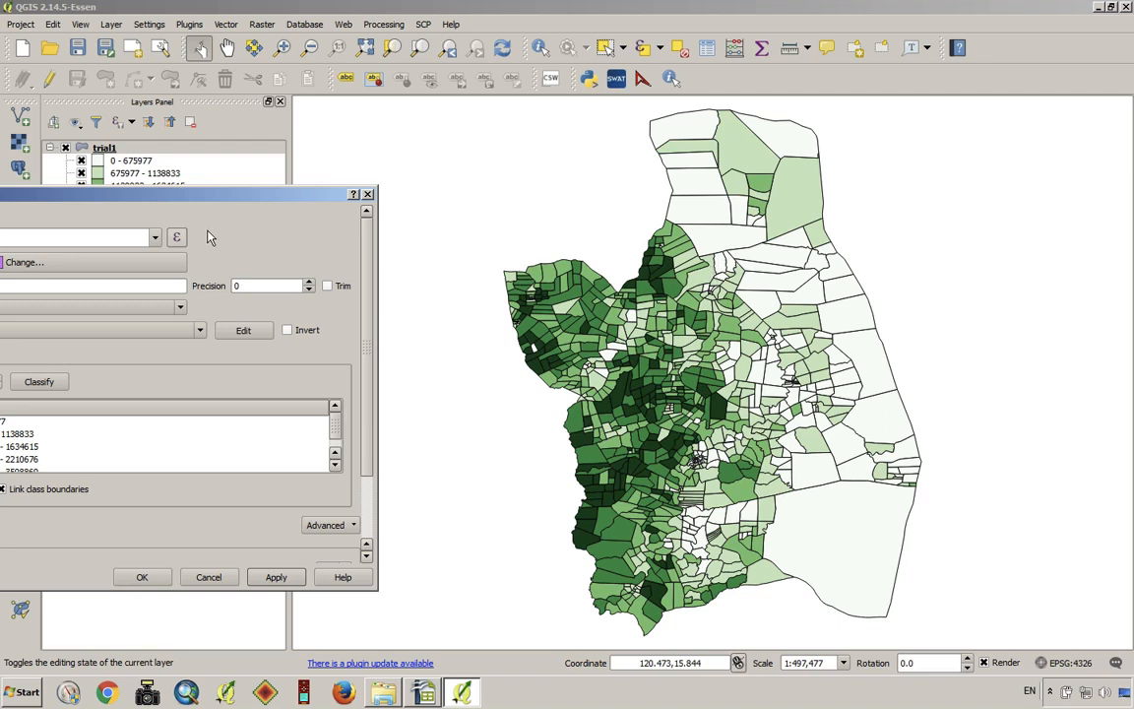
left_click_drag(228, 198, 899, 199)
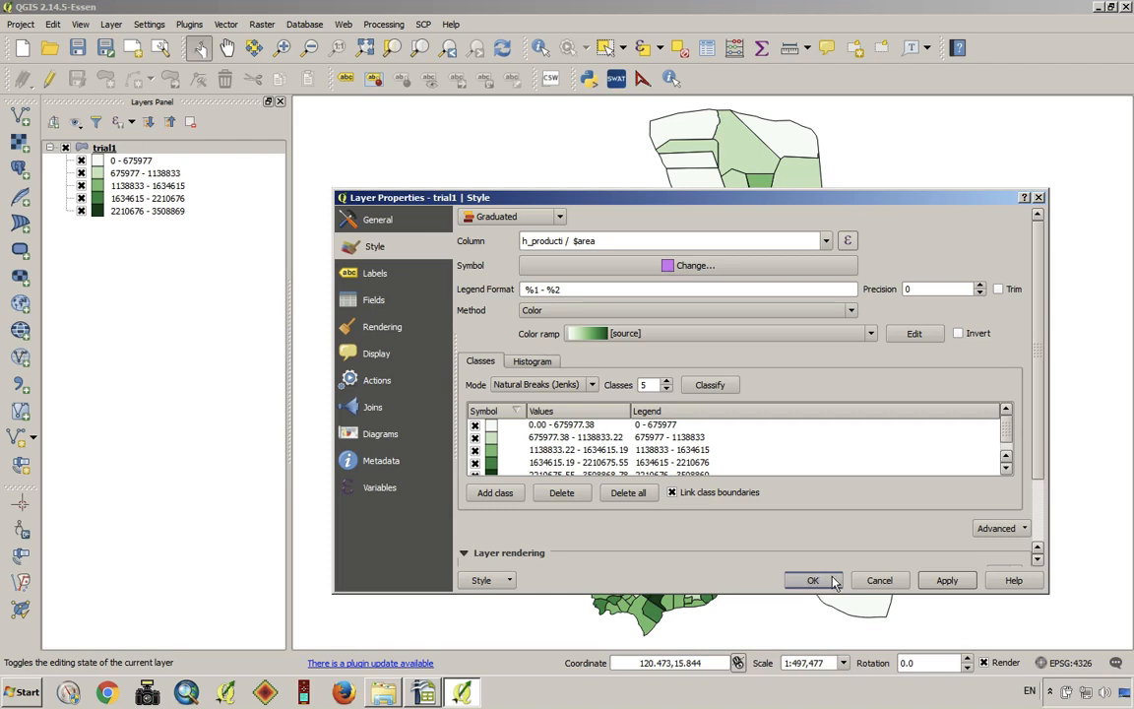
left_click_drag(630, 205, 108, 247)
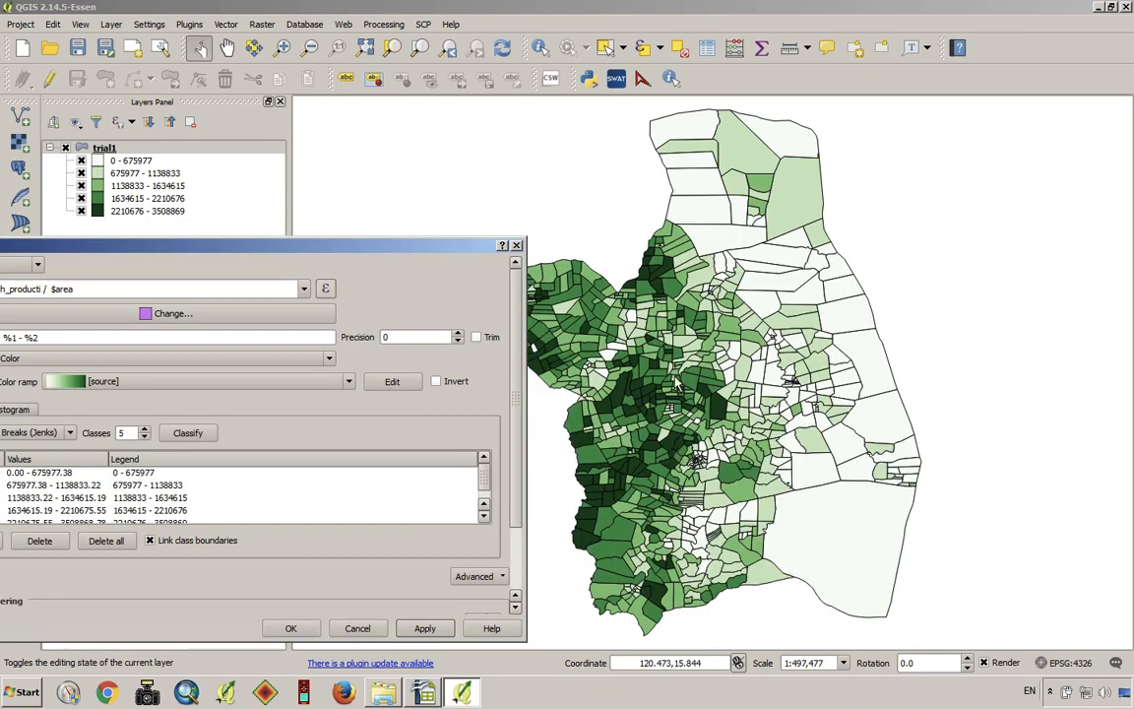